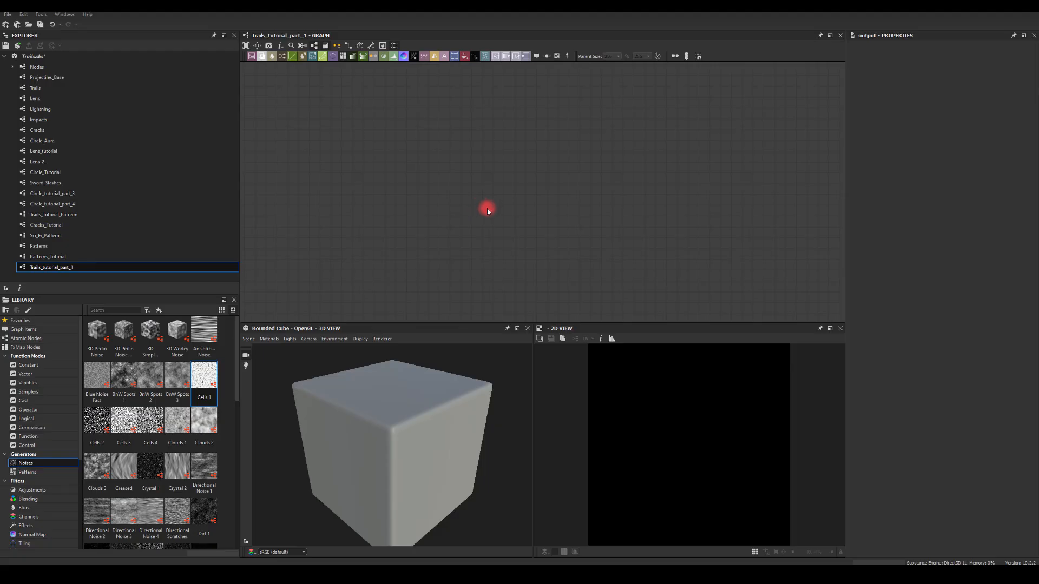
Add a Perlin Noise node to the empty graph
key("Tab")
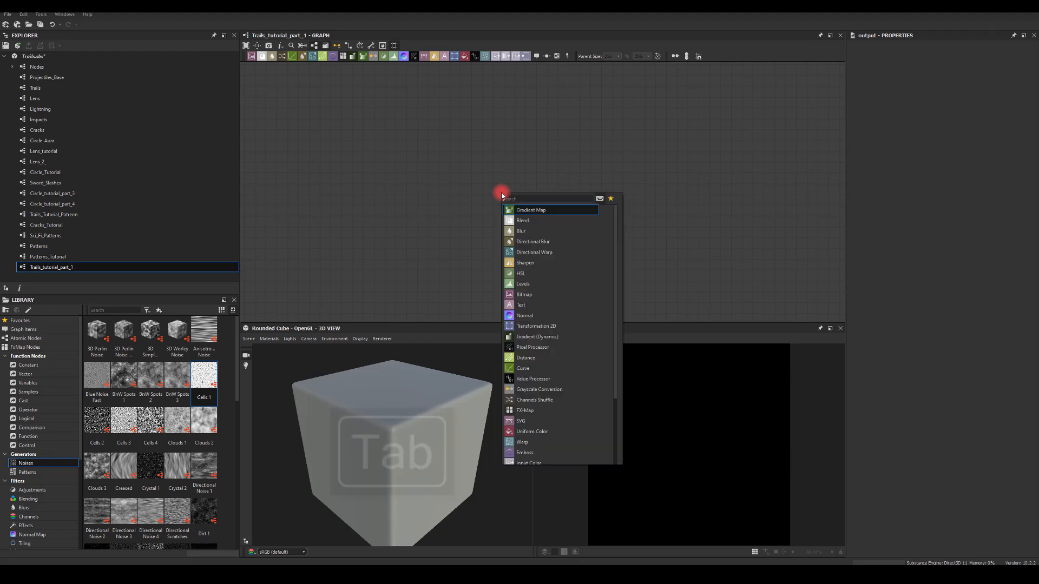
type("perl")
key("Return")
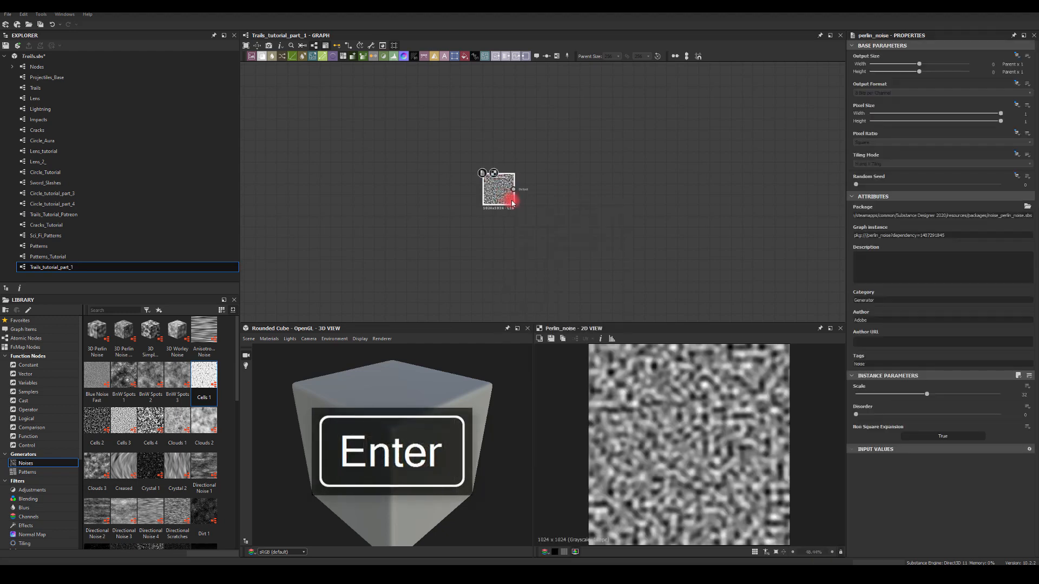
Connect a Blur HQ Grayscale node to the Perlin Noise, set its intensity and quality to 1, and place it close beside the noise
left_click_drag(542, 193, 543, 192)
type("bl")
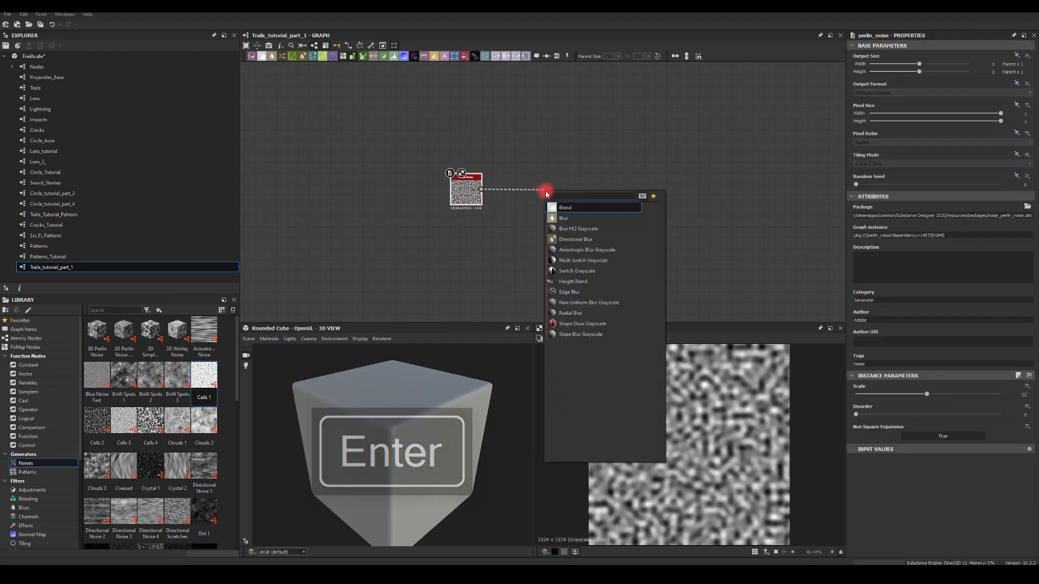
left_click(569, 229)
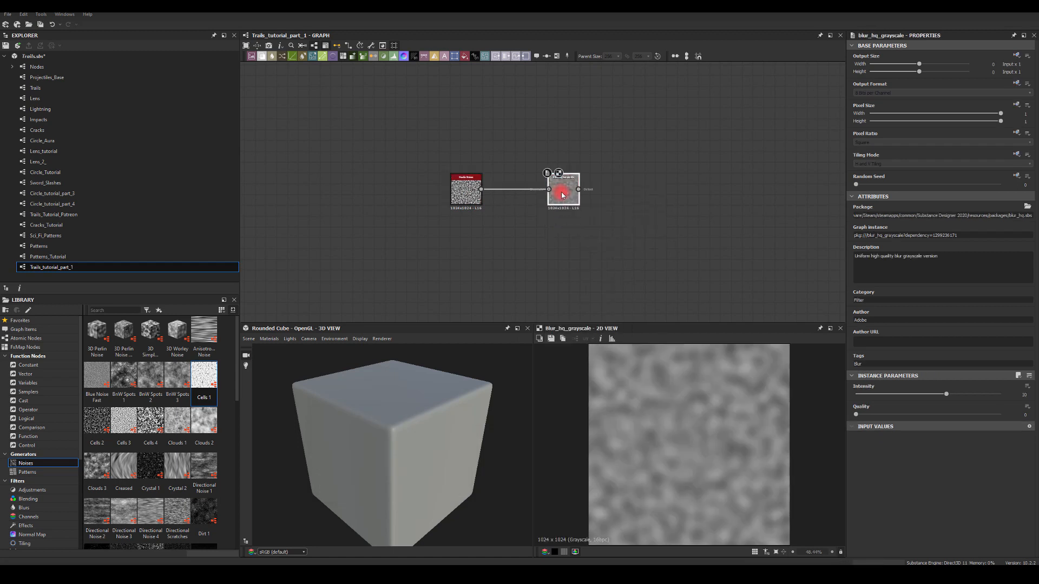
left_click_drag(948, 396, 878, 397)
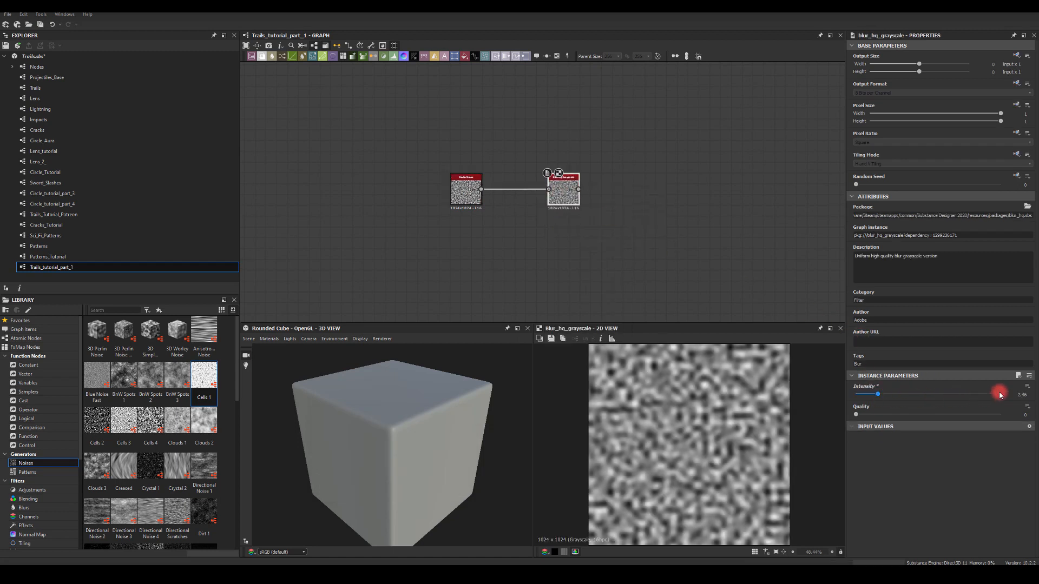
type("1")
key("Return")
left_click(1022, 415)
type("1")
key("Return")
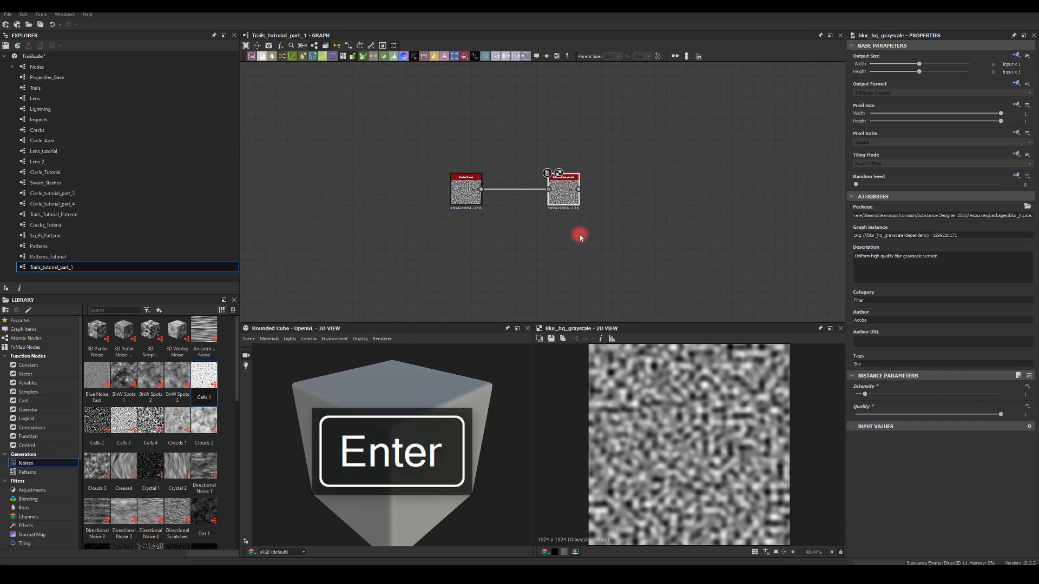
left_click_drag(562, 189, 517, 190)
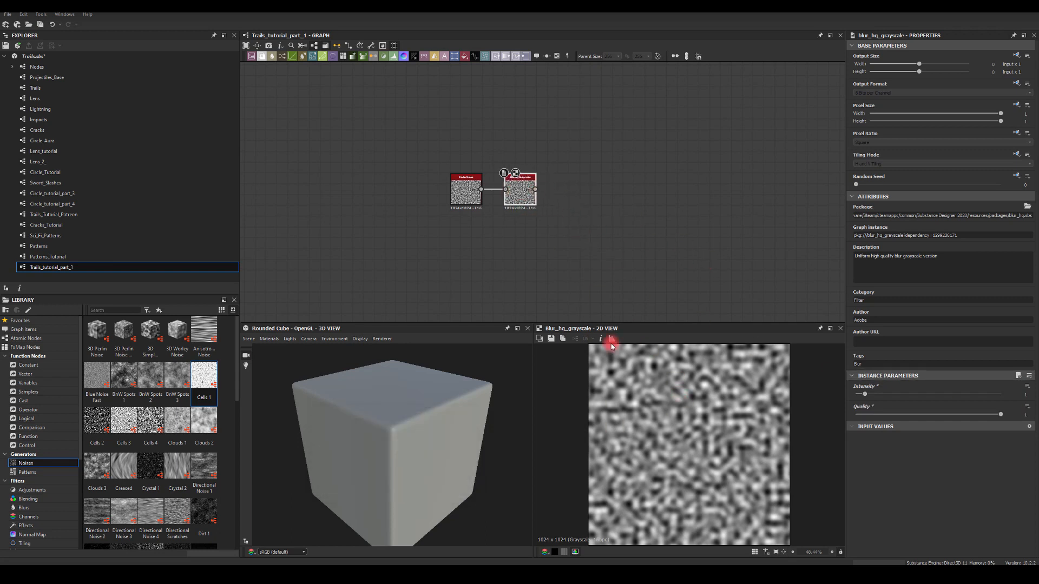
Connect a Transformation 2D node after the blur and stretch its width to 200%
left_click_drag(588, 192, 575, 192)
type("trans")
left_click(614, 207)
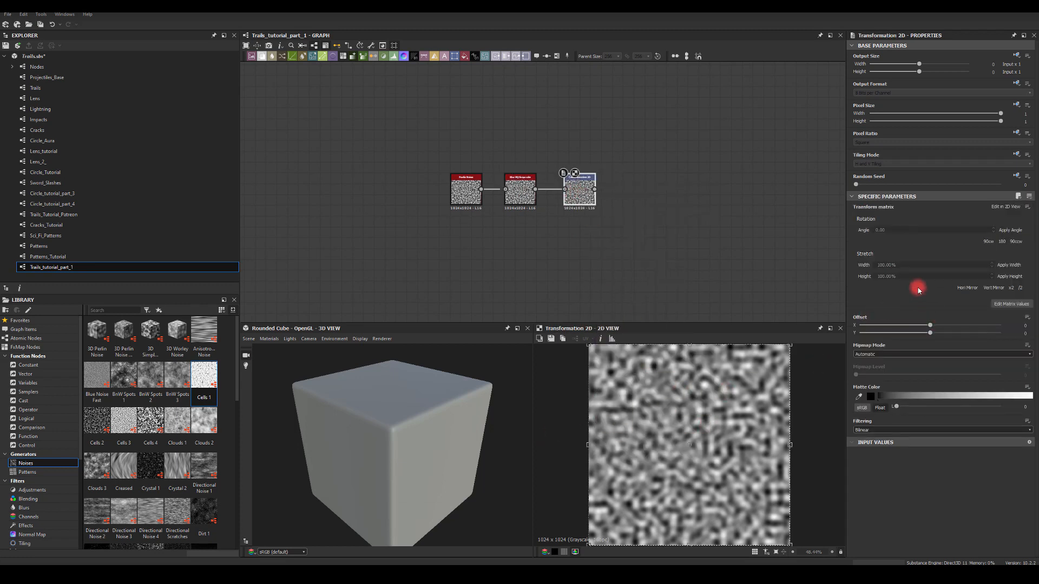
left_click(898, 264)
type("200")
key("Return")
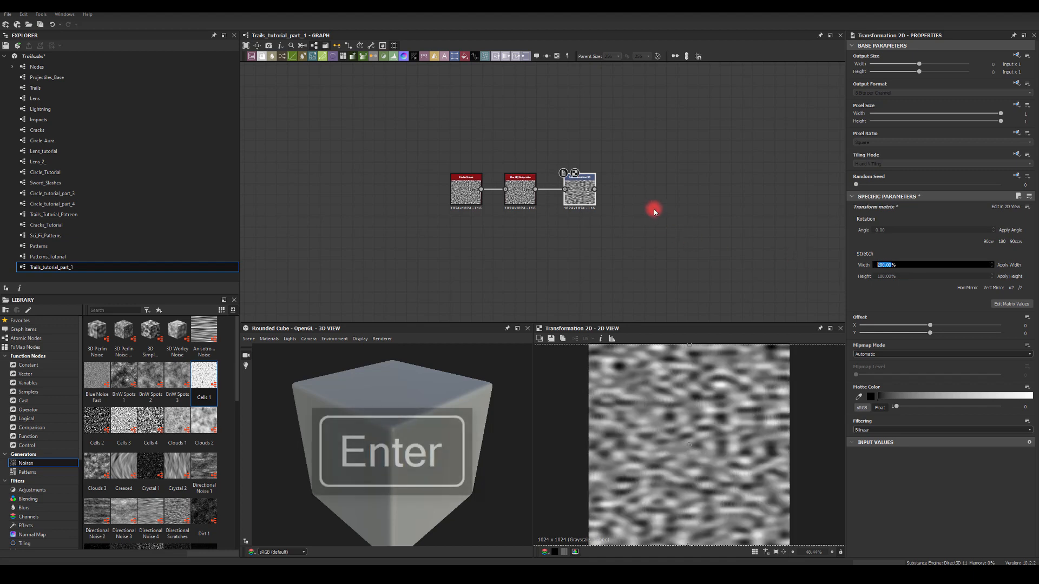
Connect a Cross Section node to the Transformation 2D output, preview it, and place it close beside that node
left_click_drag(595, 189, 656, 191)
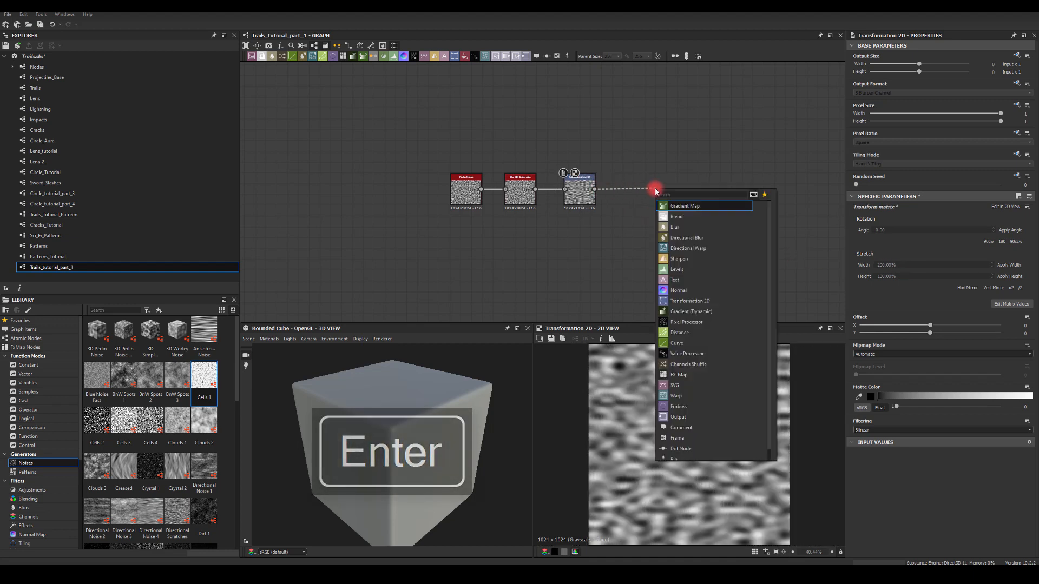
type("cro")
left_click(683, 216)
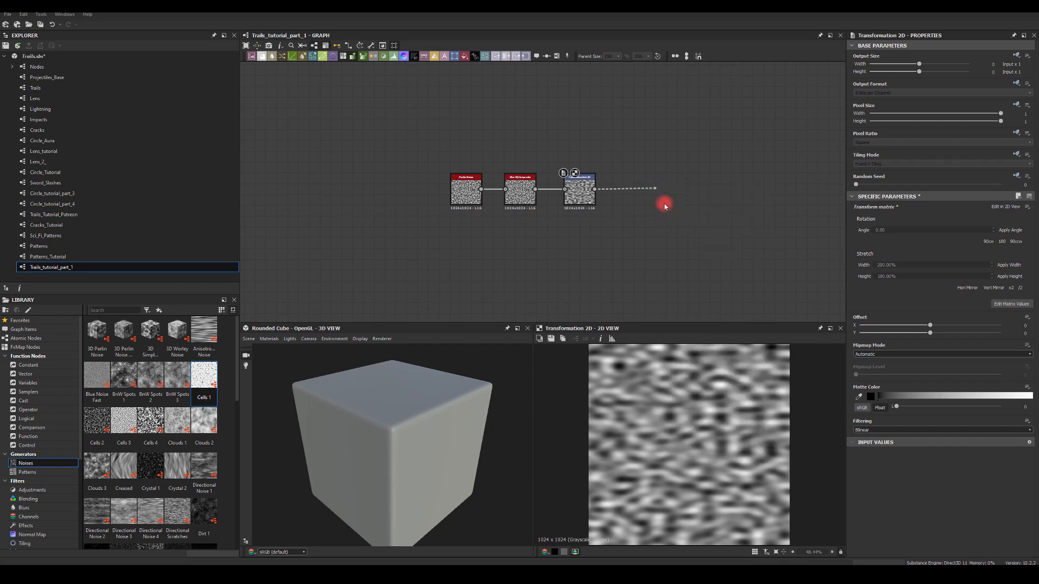
double_click(679, 189)
left_click_drag(675, 189, 642, 196)
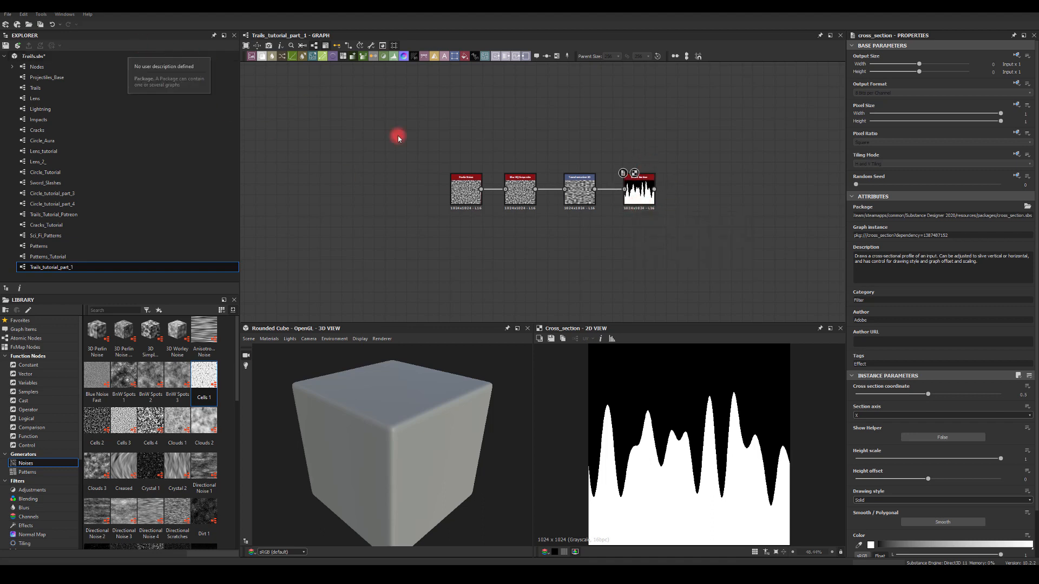
Set the Cross Section's drawing style to Line, with a segment amount of 8 and a line thickness of 0.5
scroll(633, 176, "up", 3)
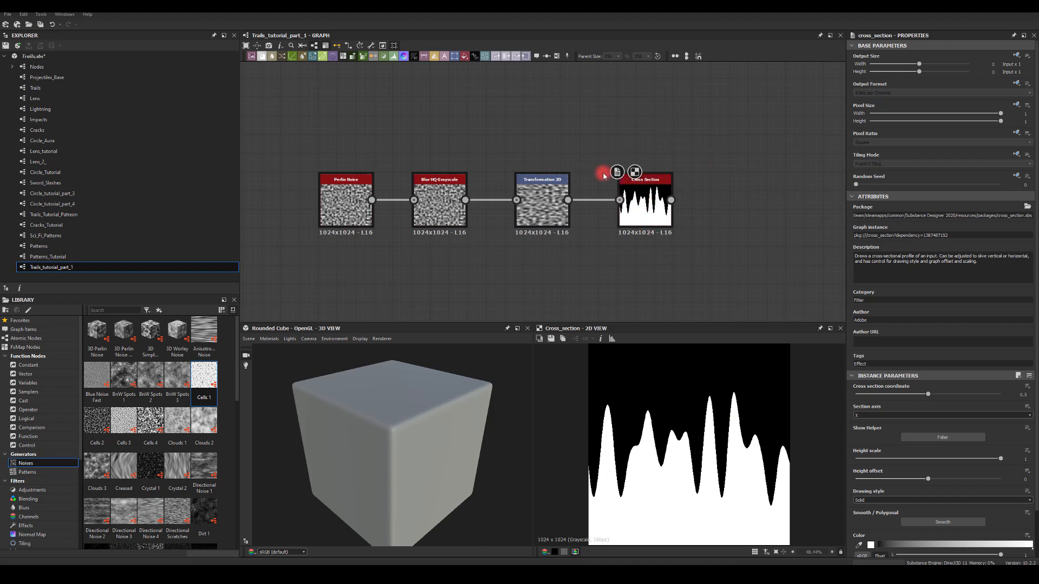
left_click(649, 208)
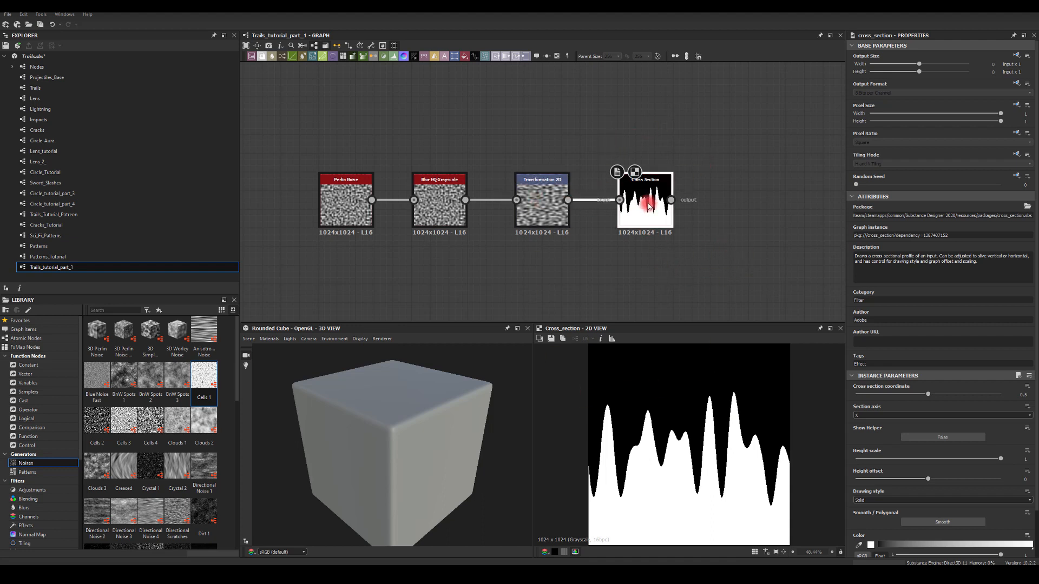
left_click(860, 500)
left_click(860, 511)
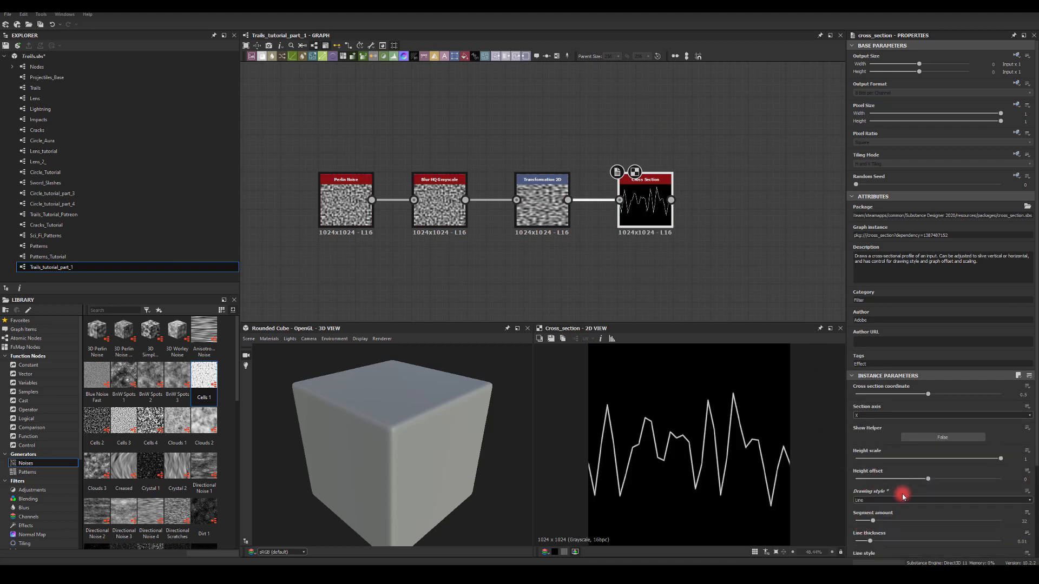
left_click_drag(875, 524, 1017, 548)
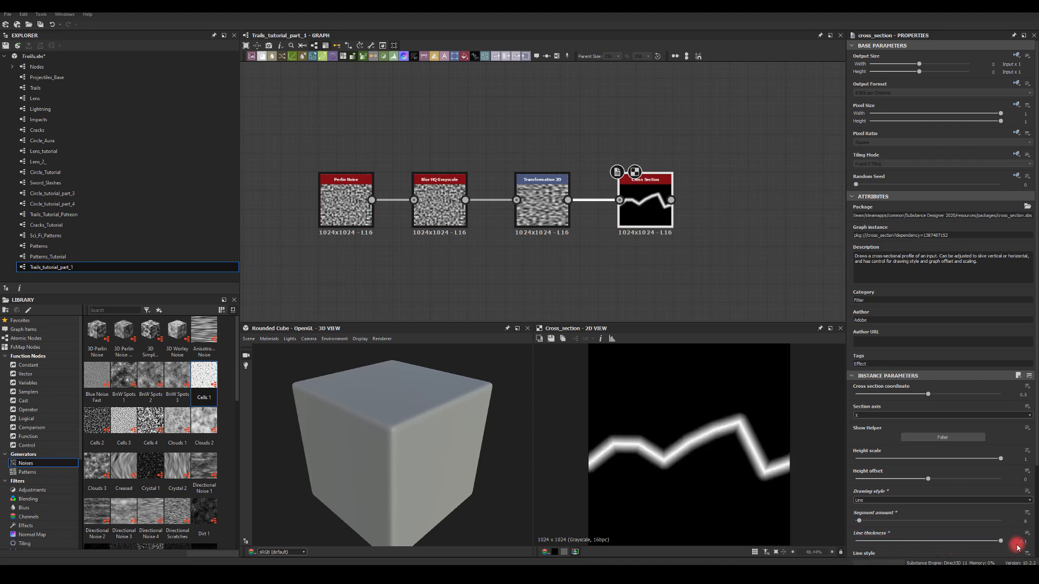
key("Return")
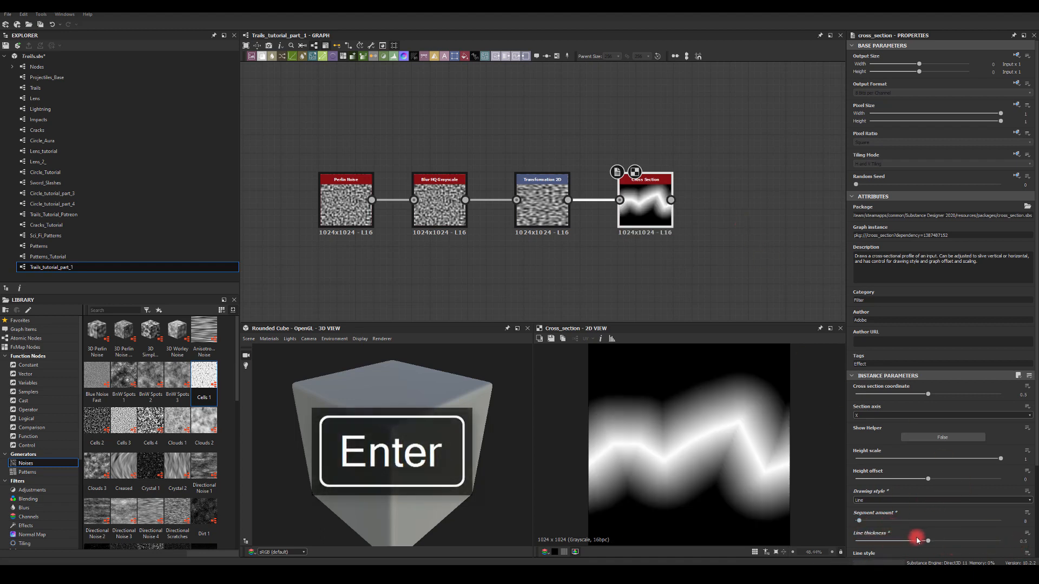
Connect a Histogram Scan node to the Cross Section output, with position 0.37 and contrast 1
middle_click_drag(733, 211, 657, 195)
left_click_drag(595, 190, 678, 188)
type("blur")
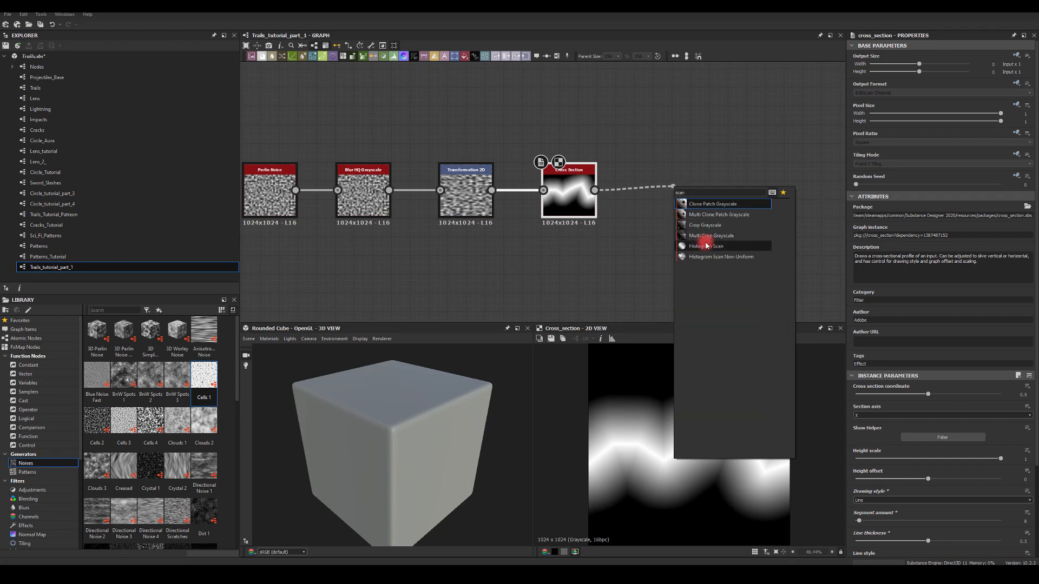
left_click(705, 245)
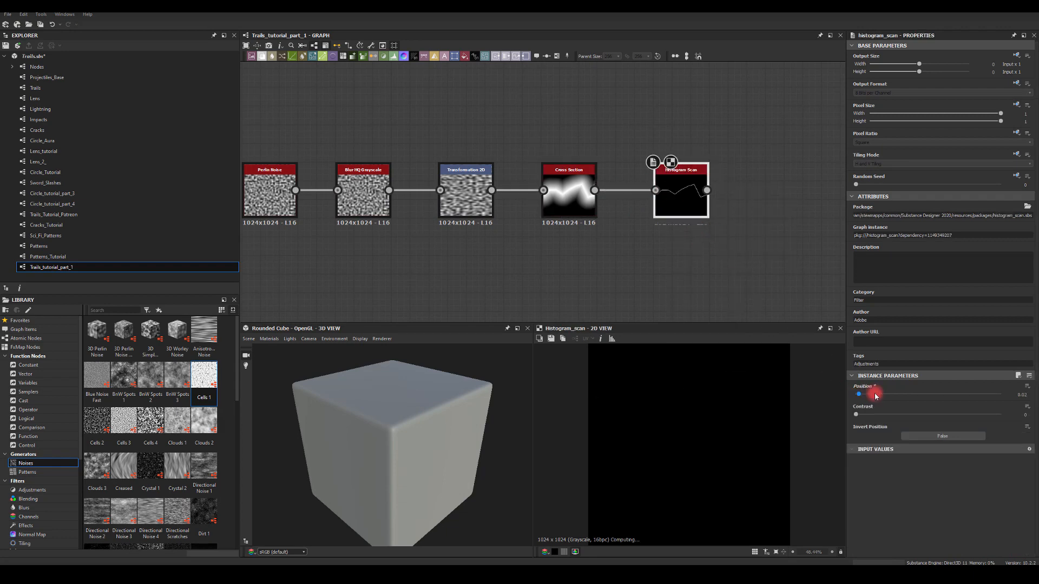
left_click_drag(870, 395, 921, 396)
left_click_drag(855, 415, 1022, 417)
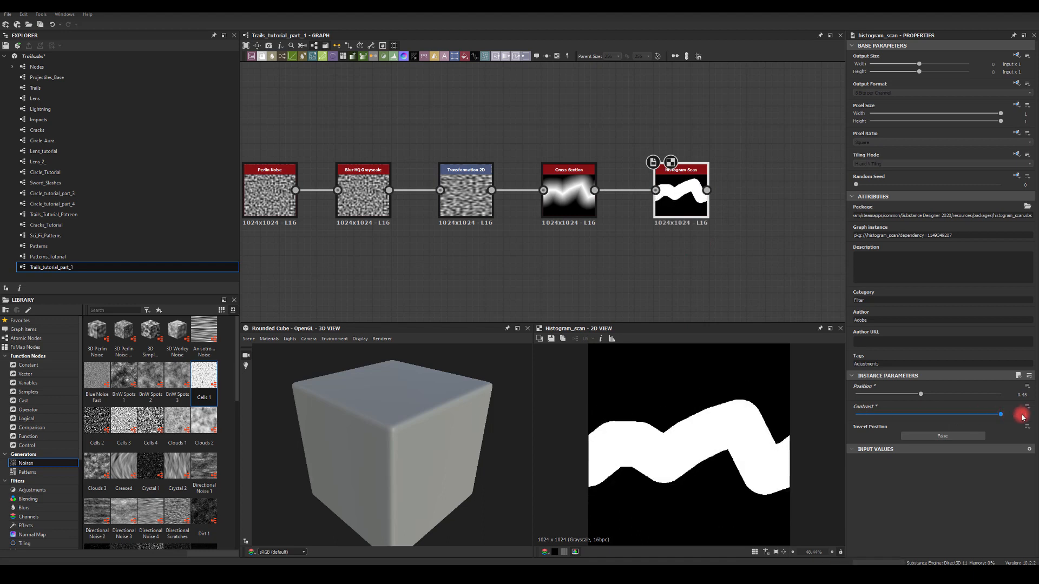
left_click_drag(918, 396, 909, 395)
Duplicate the Histogram Scan node and place the copy above the original
middle_click_drag(757, 97, 752, 196)
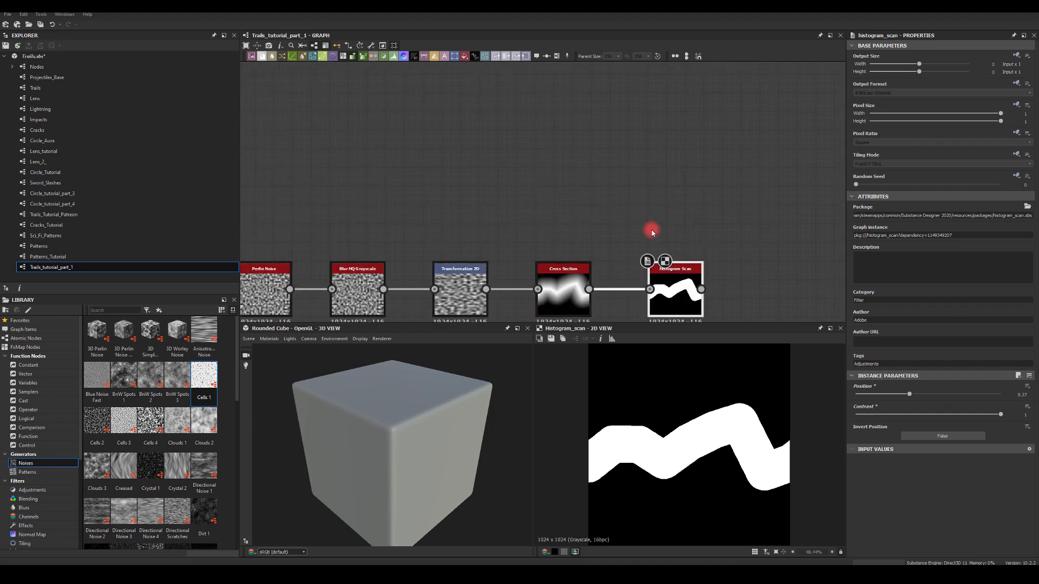
key("ctrl+c")
left_click(672, 188)
key("ctrl+v")
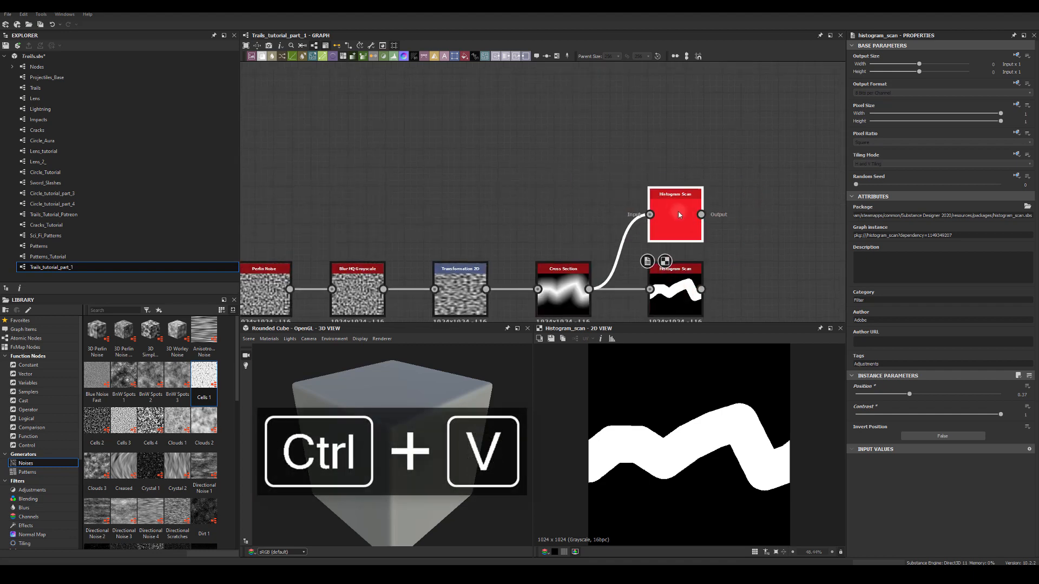
Connect a Blend node to the lower Histogram Scan and set its blending mode to Subtract
middle_click_drag(714, 153, 692, 108)
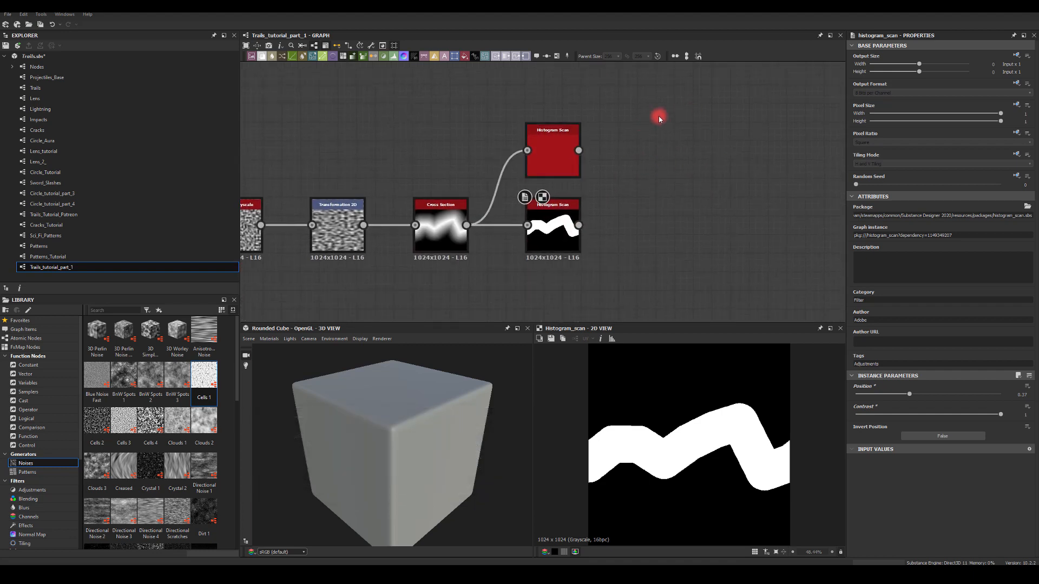
left_click_drag(578, 225, 773, 191)
type("bl")
left_click(718, 243)
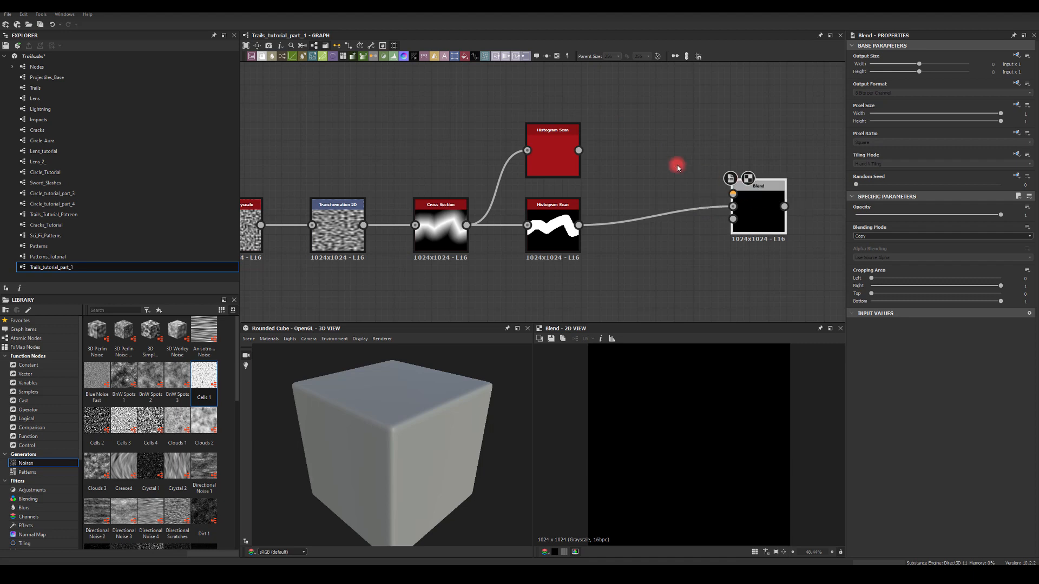
left_click(864, 236)
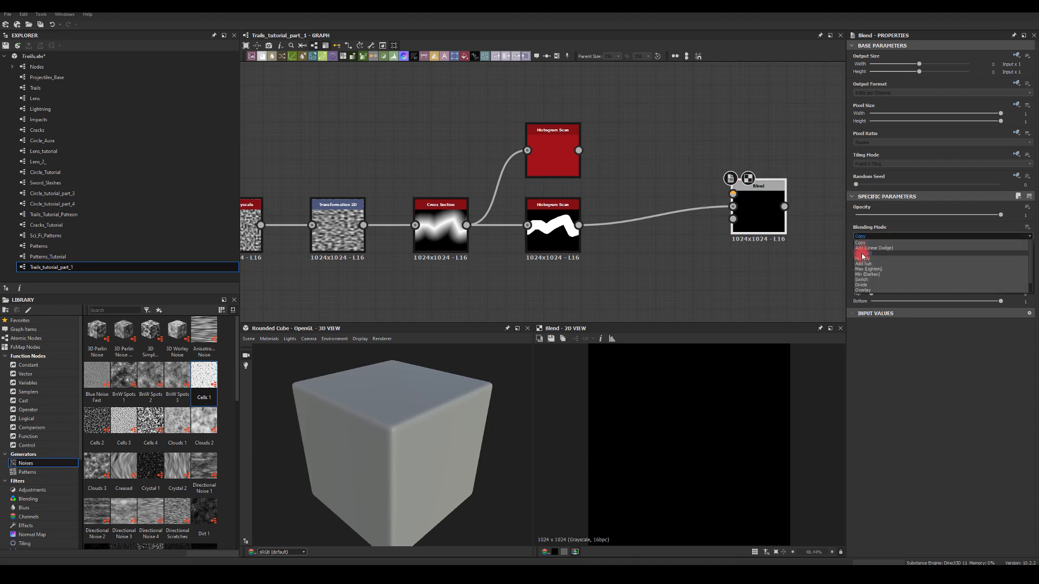
left_click(862, 253)
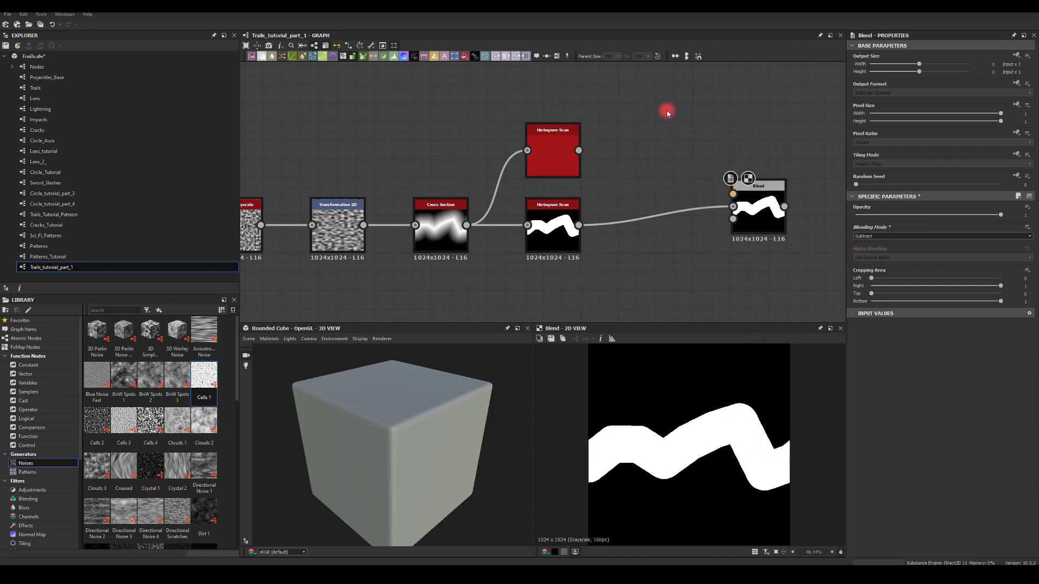
Add a Tile Sampler node above the Blend and connect the upper Histogram Scan to its Mask Map Input
key("Tab")
type("tle")
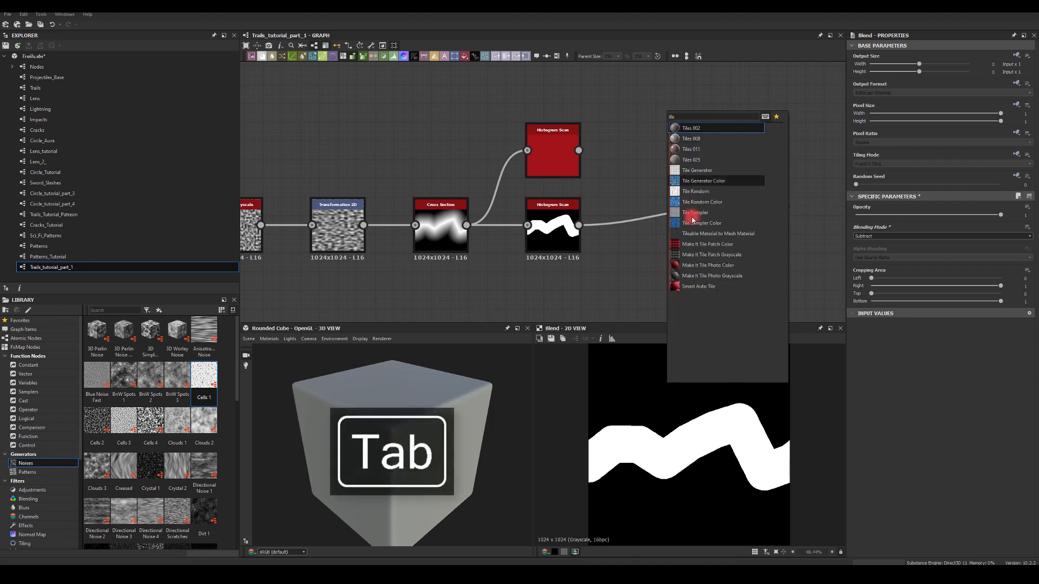
left_click(695, 214)
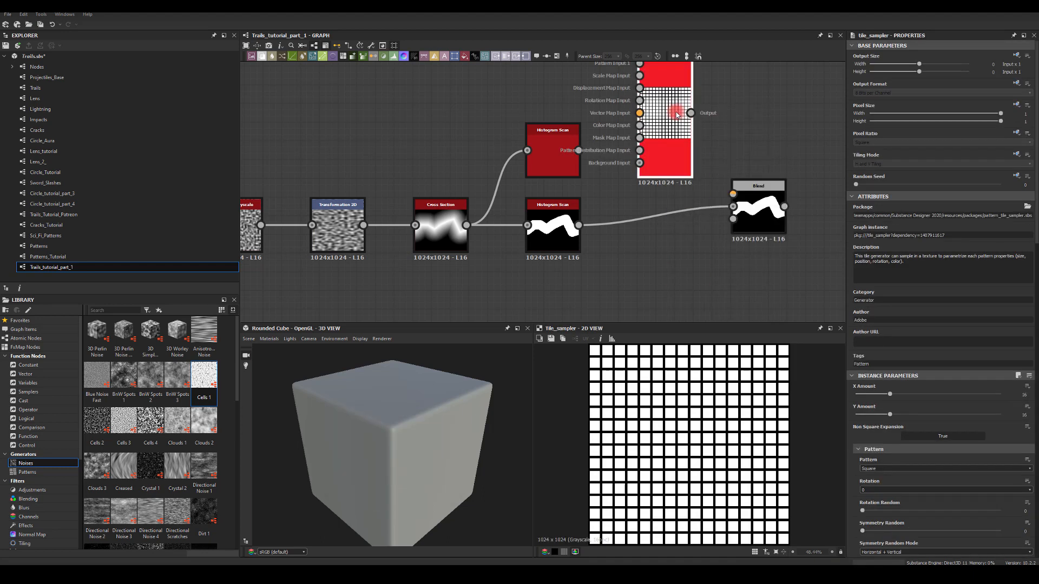
left_click_drag(660, 130, 676, 124)
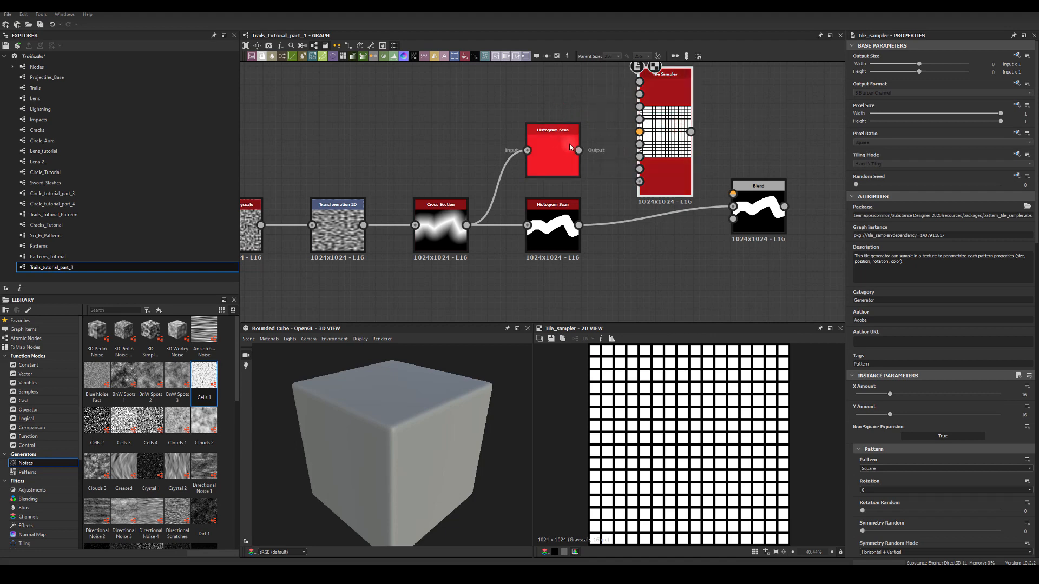
left_click_drag(617, 156, 641, 157)
Set the Tile Sampler's pattern to Disc with X and Y amounts of 8
left_click(669, 132)
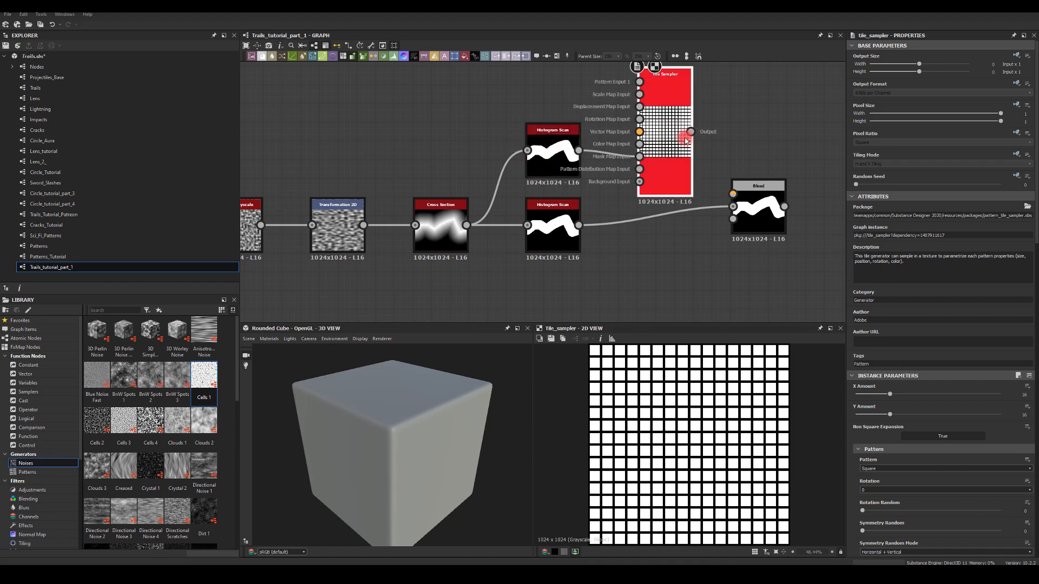
left_click(894, 490)
left_click(876, 469)
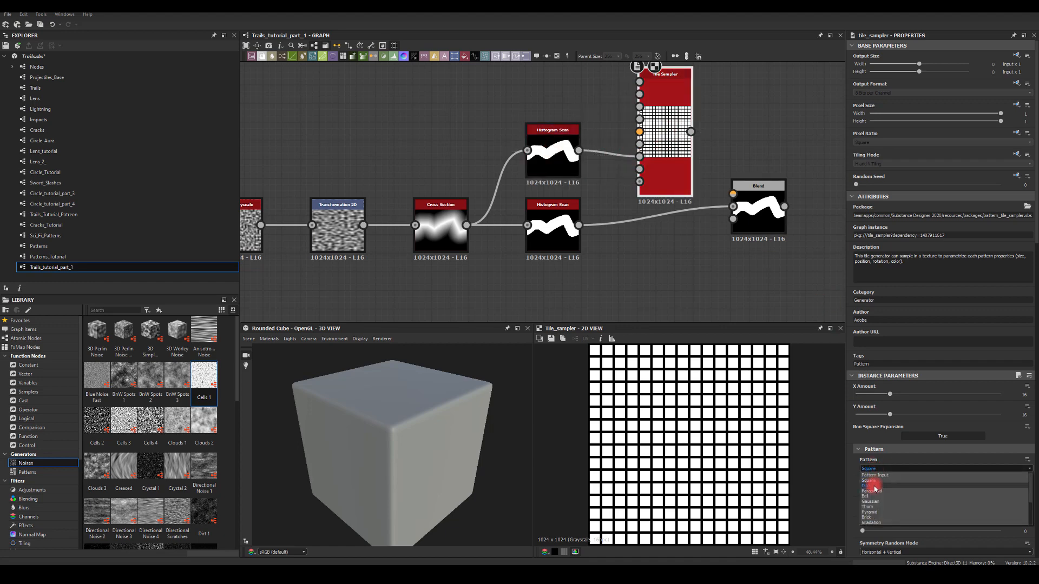
left_click(873, 490)
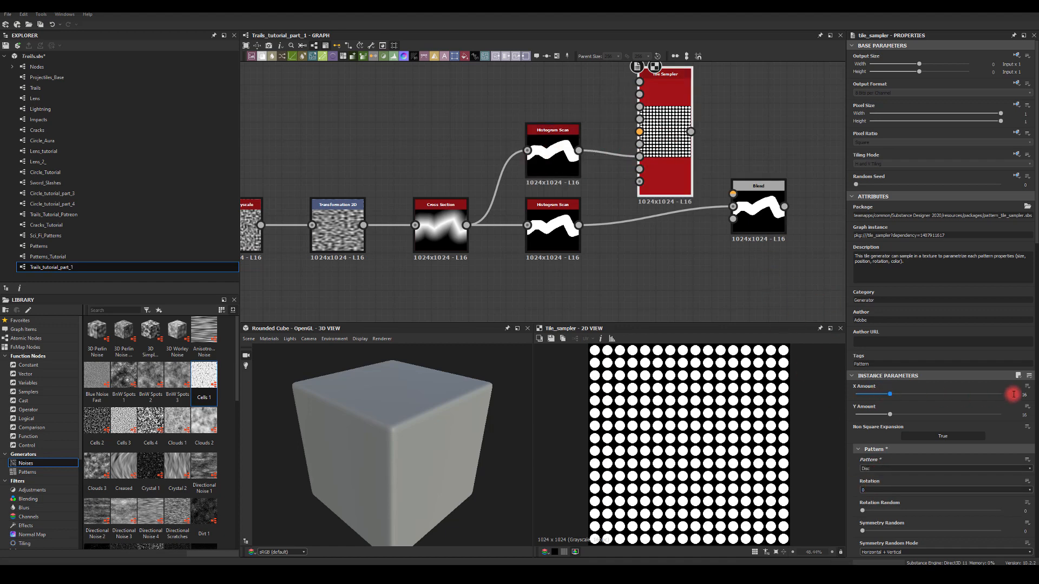
left_click_drag(1019, 417, 1034, 417)
type("8")
key("Return")
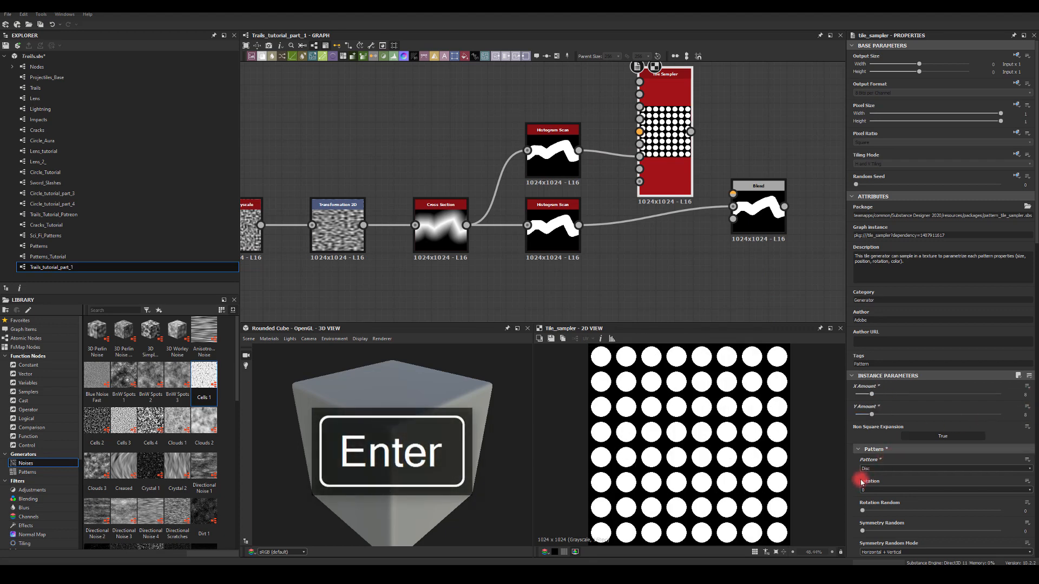
Set the Tile Sampler's scale random to about 0.73 and its Y size to 0.5
scroll(855, 485, "down", 5)
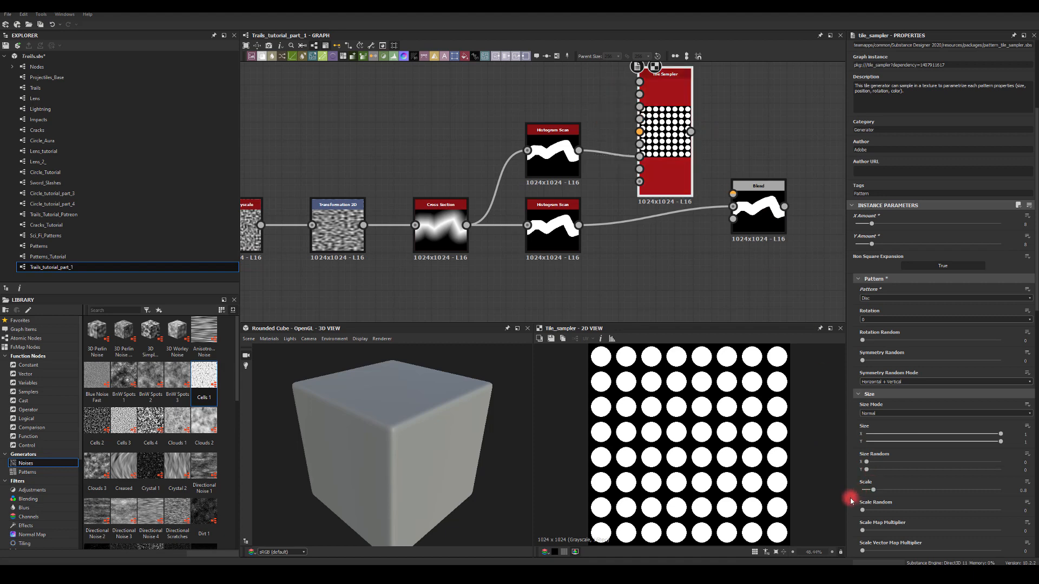
scroll(850, 501, "down", 3)
left_click_drag(864, 394, 964, 389)
left_click(1028, 320)
type("0.5")
key("Return")
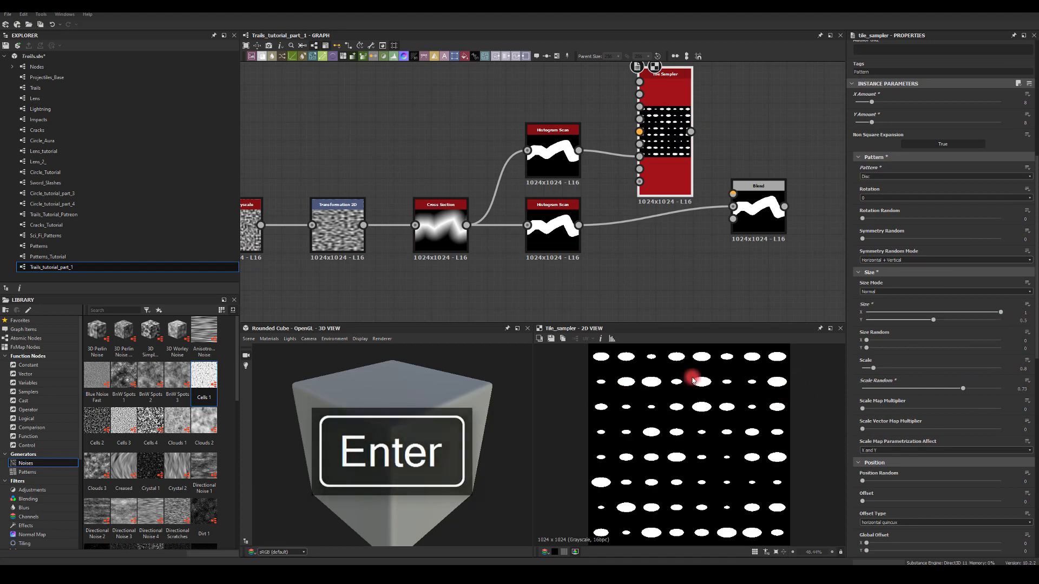
Set the Tile Sampler's position random to 10, its offset to 0.5 and its scale to about 2.65
scroll(907, 431, "down", 2)
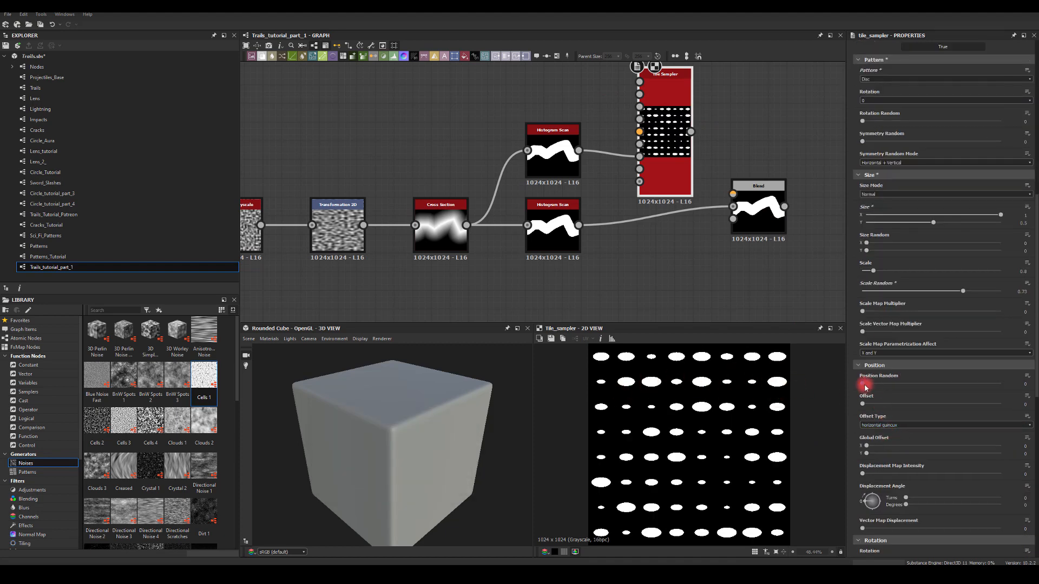
left_click_drag(864, 384, 1002, 382)
left_click_drag(875, 407, 937, 407)
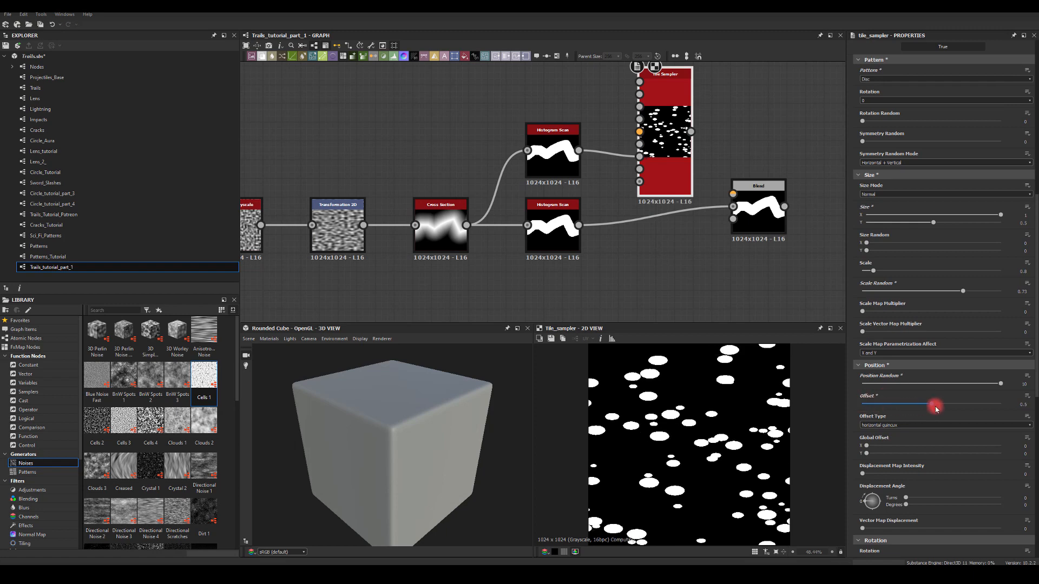
left_click(1020, 404)
type("0.5")
key("Return")
scroll(913, 413, "up", 1)
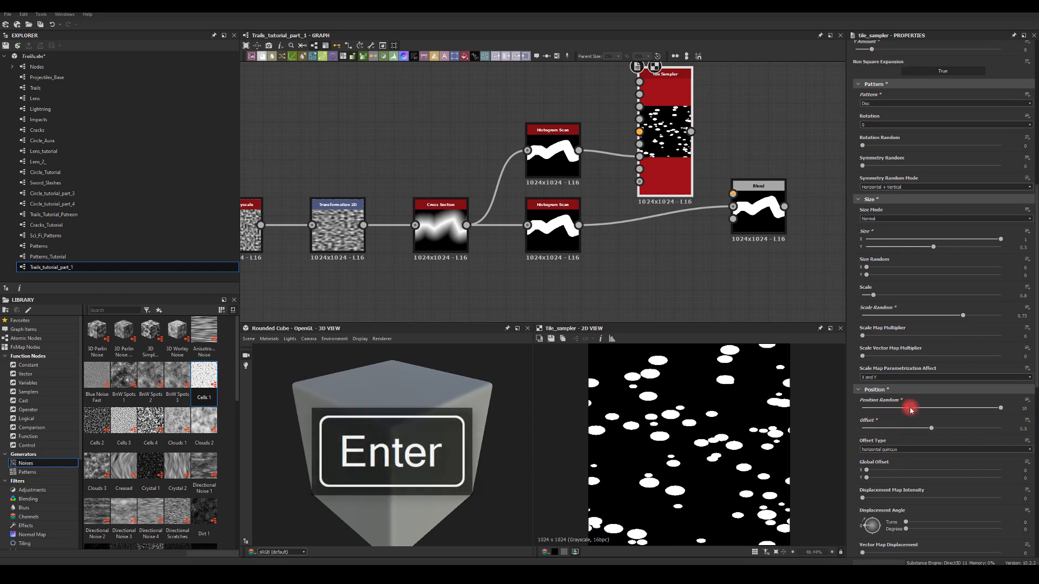
left_click_drag(877, 322, 899, 325)
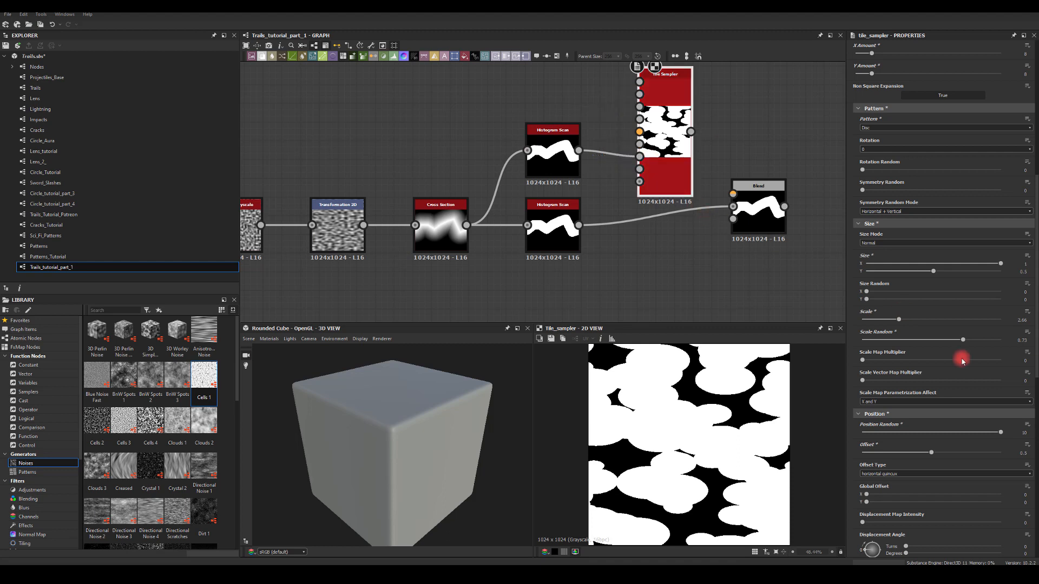
Set the Tile Sampler's Mask Map Threshold to 1 and switch Invert Mask to True
scroll(928, 427, "down", 9)
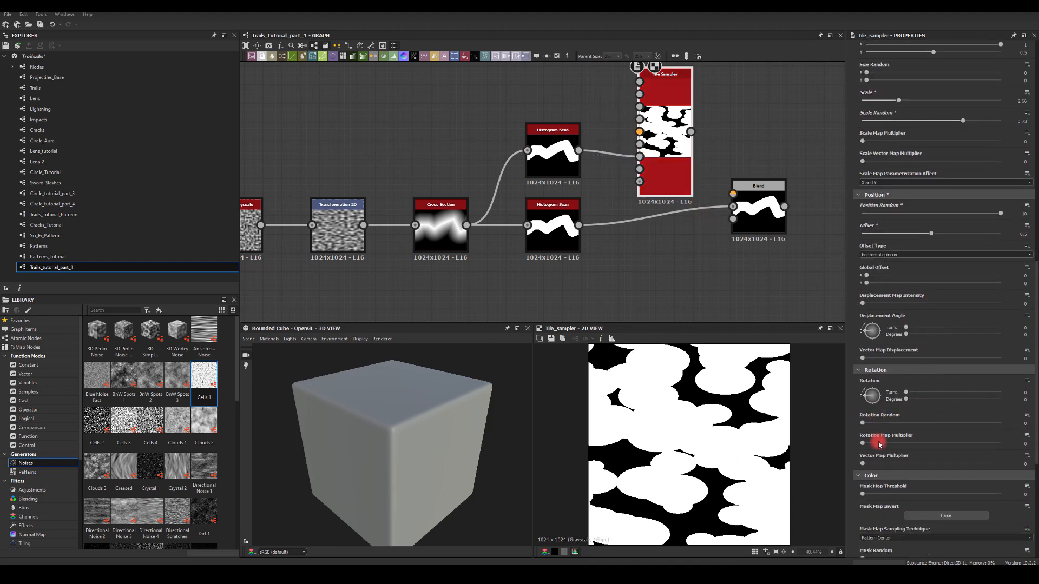
scroll(885, 400, "down", 4)
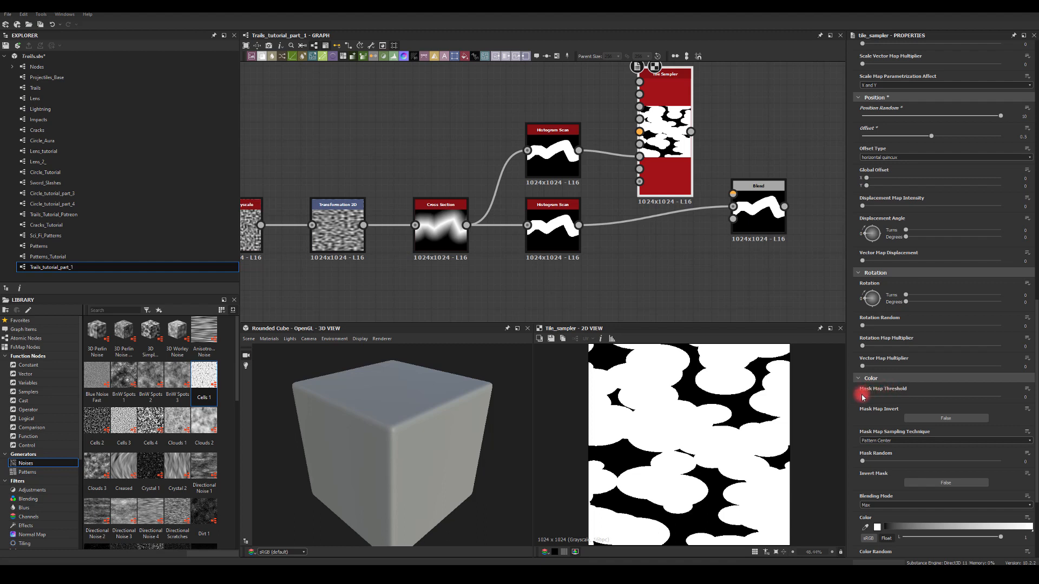
left_click_drag(863, 398, 1004, 405)
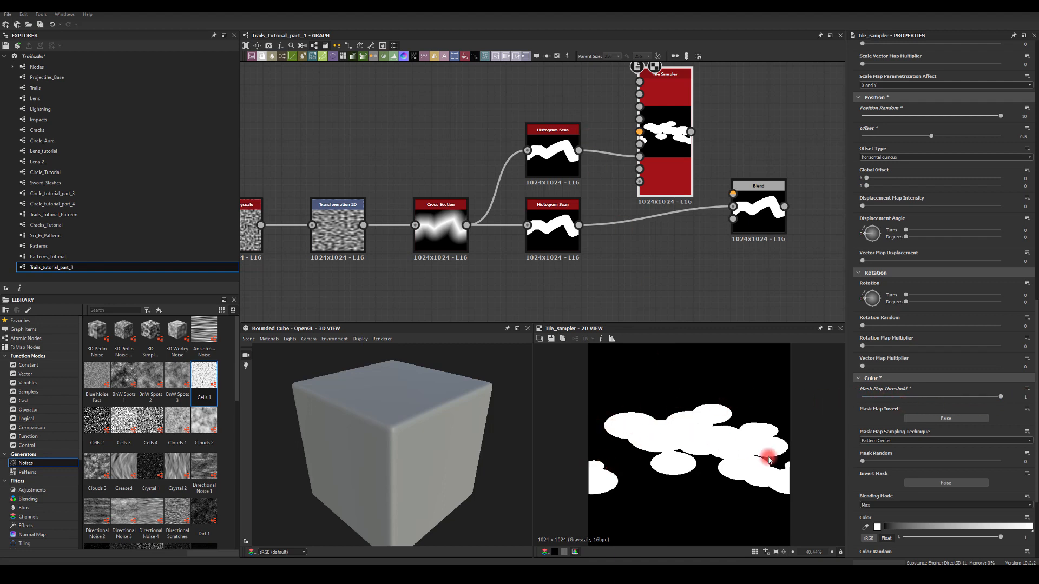
left_click(938, 483)
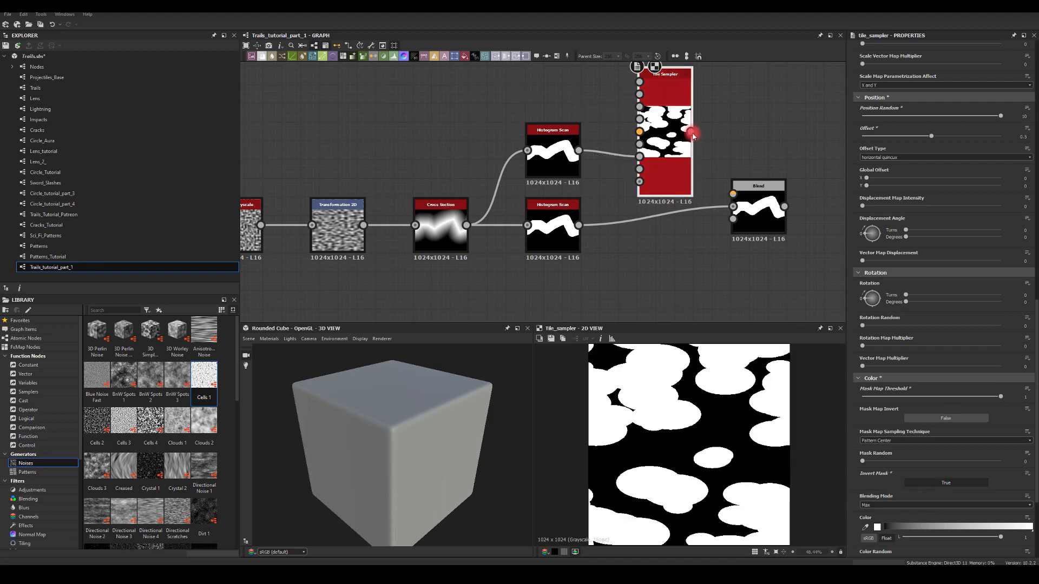
Connect the Tile Sampler's output to the Blend node's Foreground input and show the Blend in the 2D view
left_click_drag(692, 134, 733, 193)
double_click(754, 204)
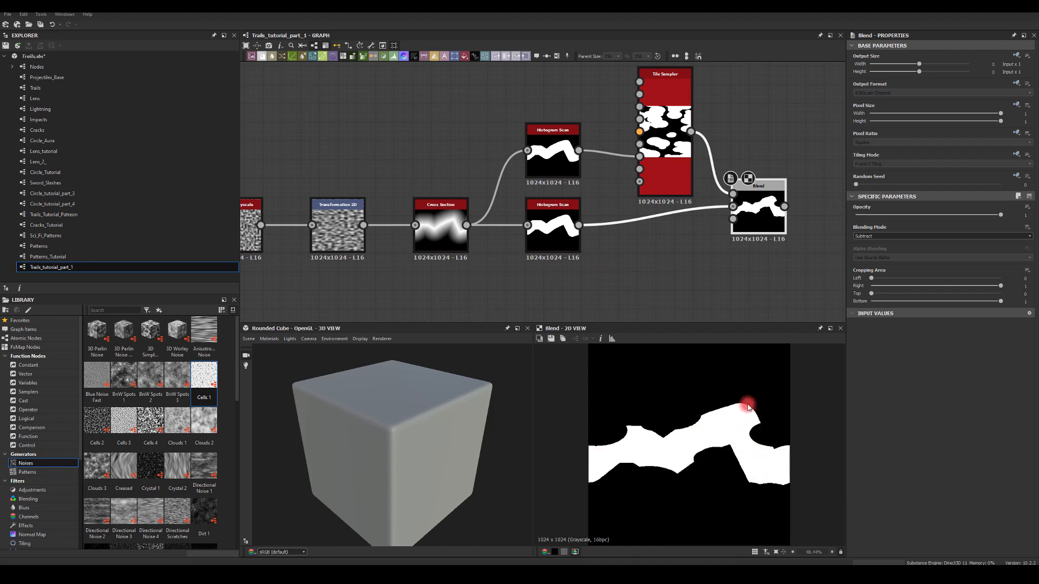
Adjust the position of the upper and lower Histogram Scans, setting the lower one to about 0.47
left_click(555, 222)
mouse_move(908, 397)
left_mouse_down()
mouse_move(885, 397)
mouse_move(974, 395)
mouse_move(902, 396)
mouse_move(913, 397)
left_mouse_up()
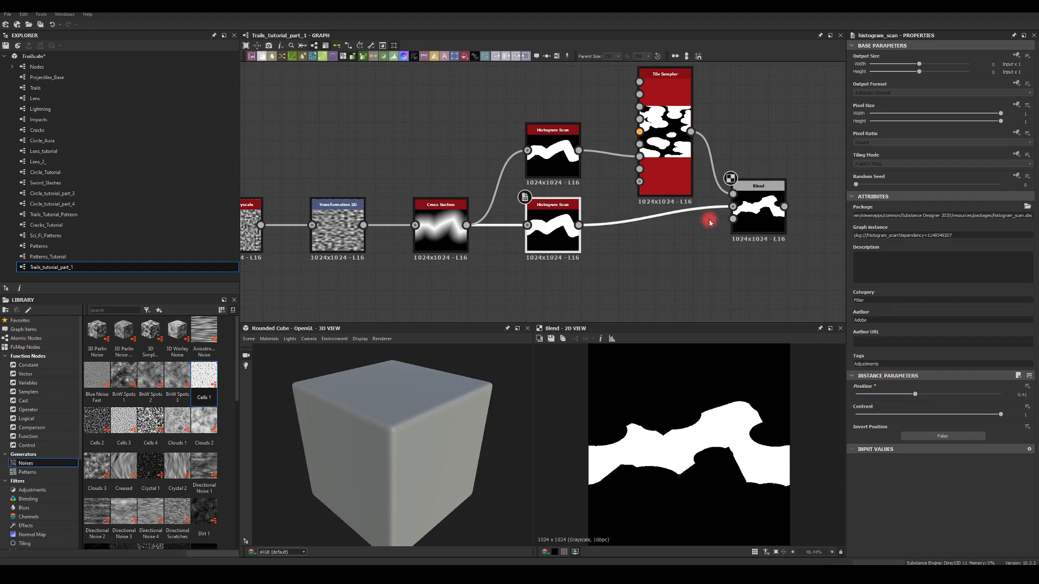
middle_click_drag(685, 249, 667, 276)
left_click(553, 192)
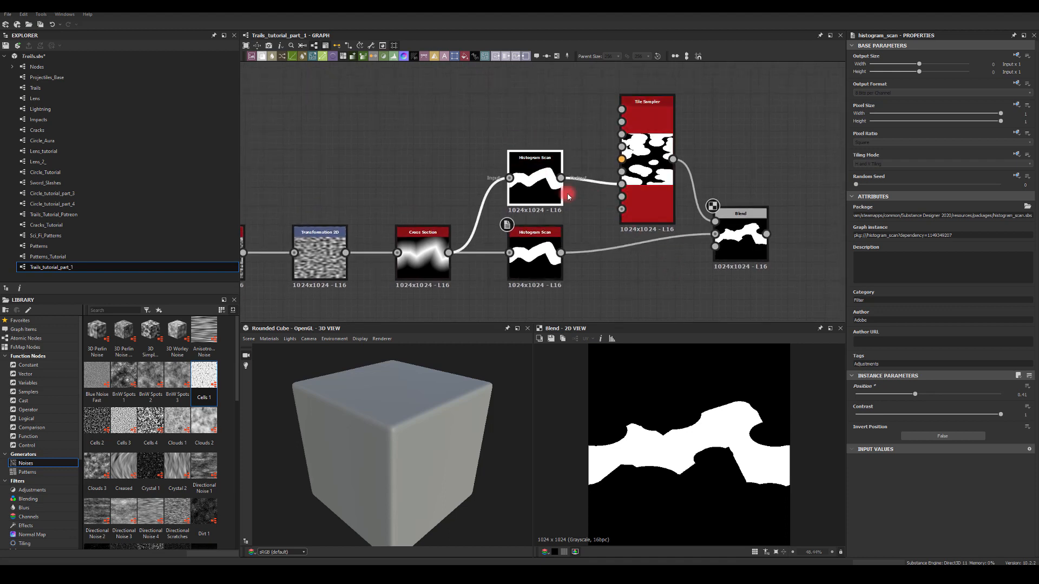
mouse_move(910, 396)
left_mouse_down()
mouse_move(896, 397)
mouse_move(951, 399)
mouse_move(920, 399)
left_mouse_up()
left_click(665, 460)
left_click(524, 248)
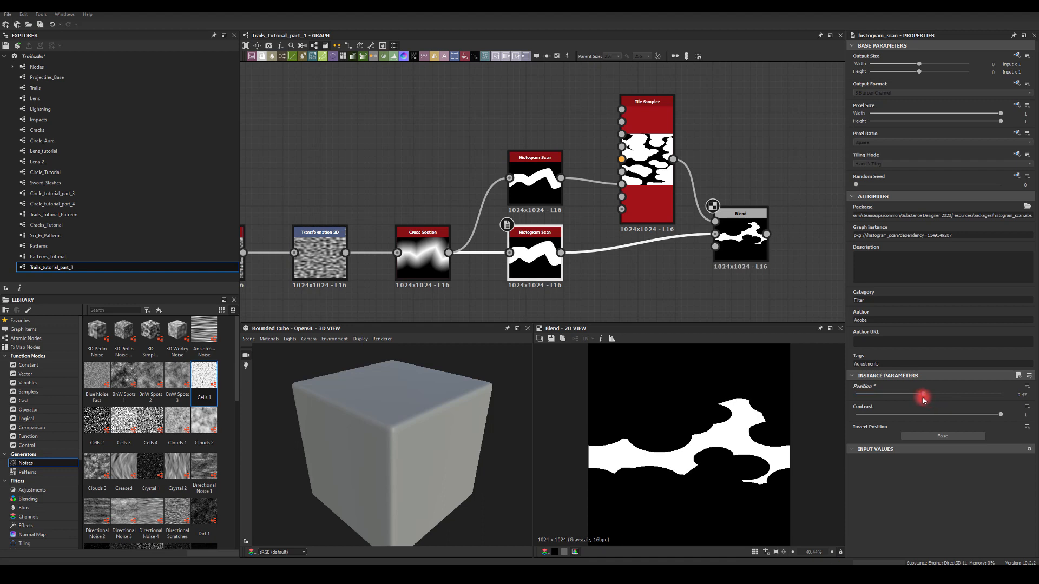
Set the Cross Section node's cross section coordinate to 1
left_click(415, 161)
middle_click_drag(333, 160, 476, 151)
left_click(566, 239)
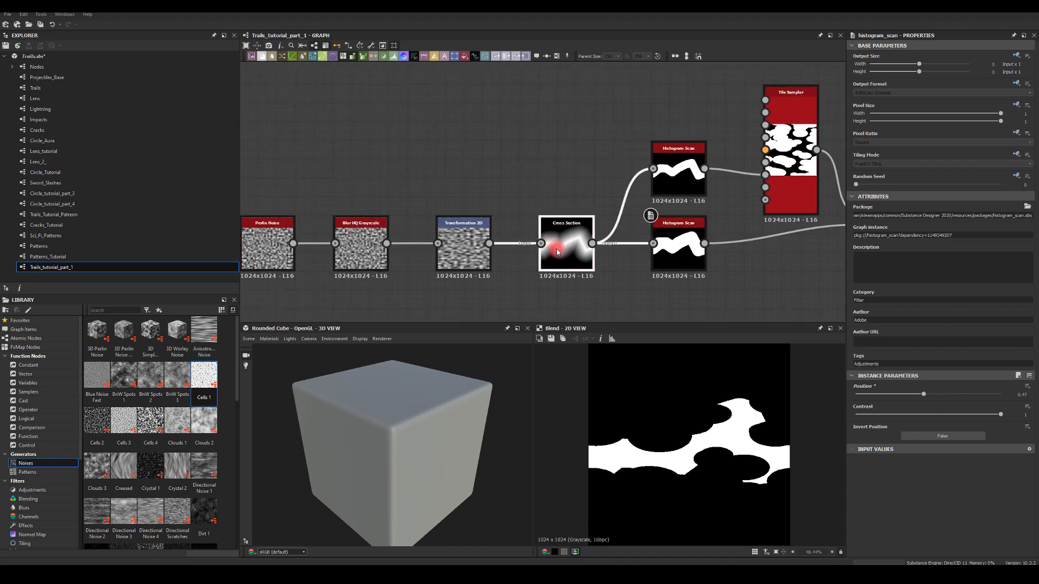
left_click_drag(930, 398, 1029, 388)
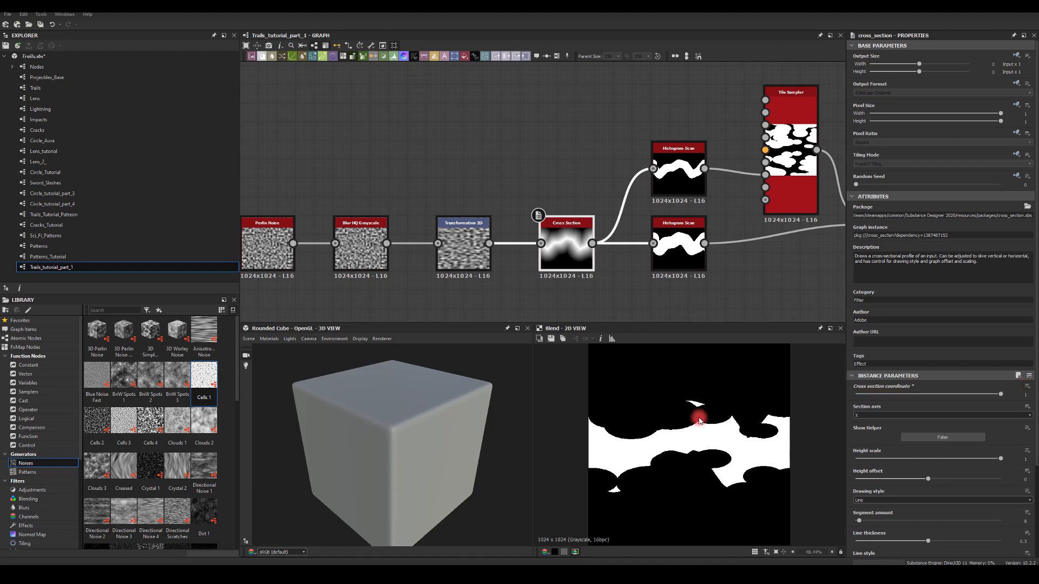
Add a Blur HQ Grayscale node above the Blend, fed by the Blend's output
middle_click_drag(727, 257, 502, 234)
scroll(667, 243, "up", 2)
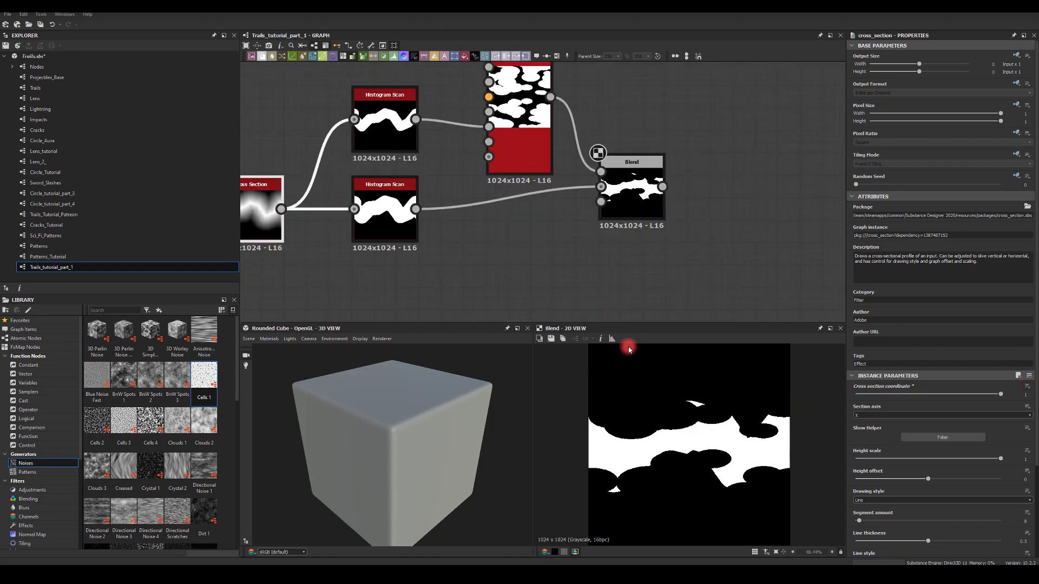
left_click(627, 187)
middle_click_drag(762, 149, 618, 169)
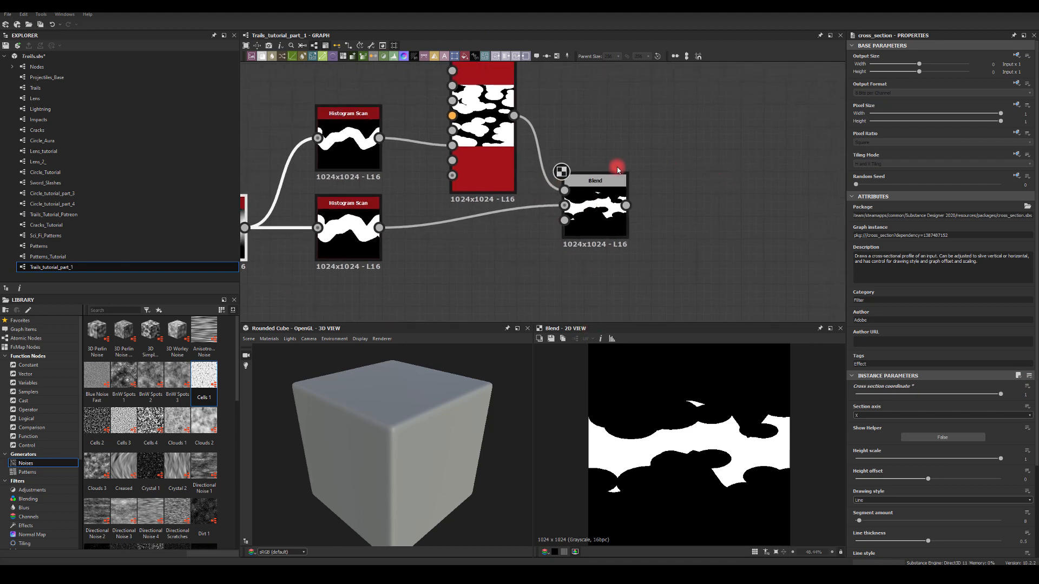
middle_click_drag(720, 150, 707, 156)
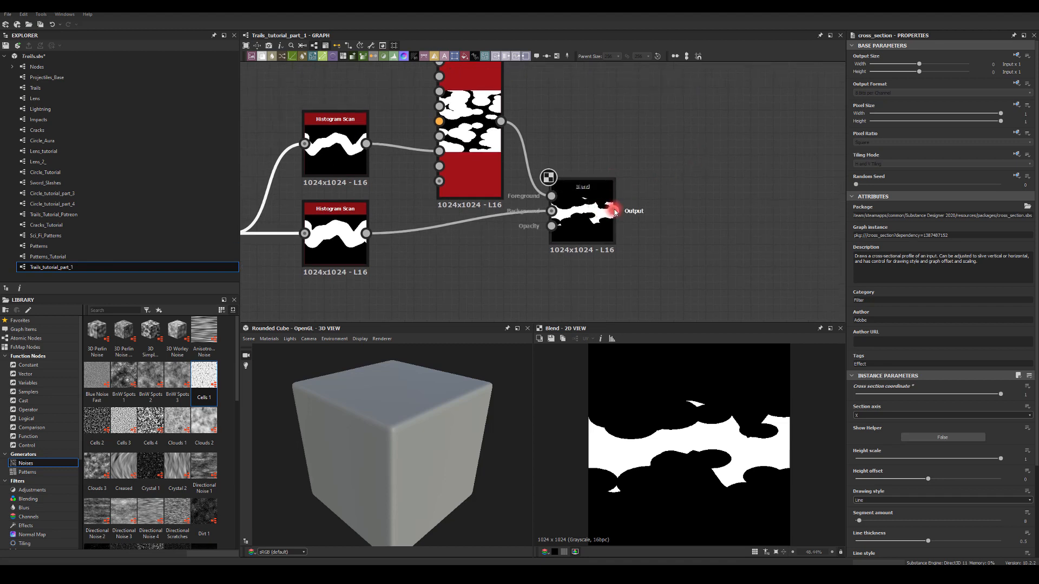
left_click_drag(614, 211, 727, 106)
type("blur")
left_click(734, 178)
Add a second Blend with the first Blend as Background and the Blur HQ Grayscale as Foreground, using Add (Linear Dodge) mode
left_click_drag(613, 211, 837, 218)
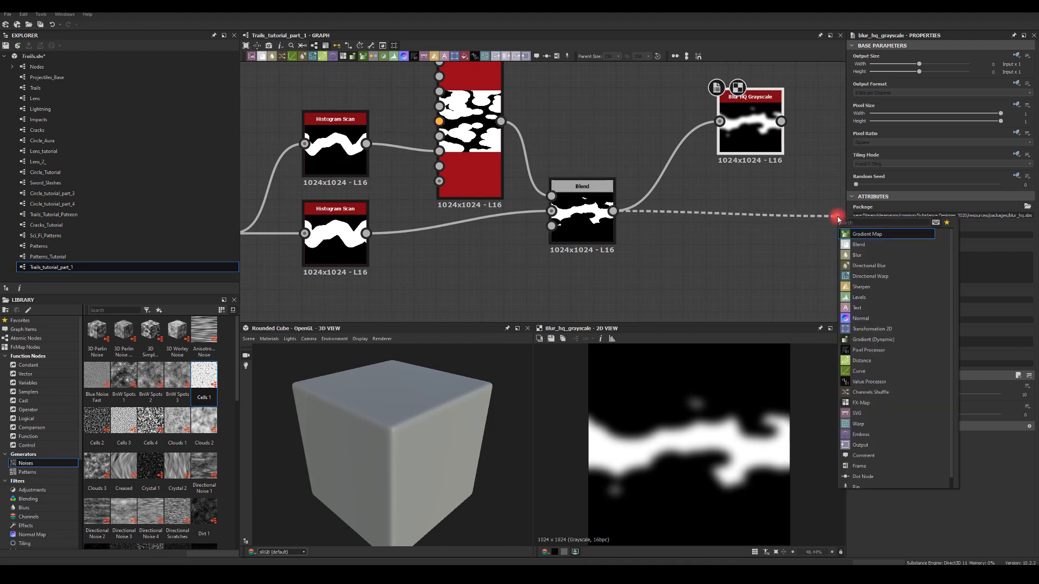
type("bl")
left_click(857, 235)
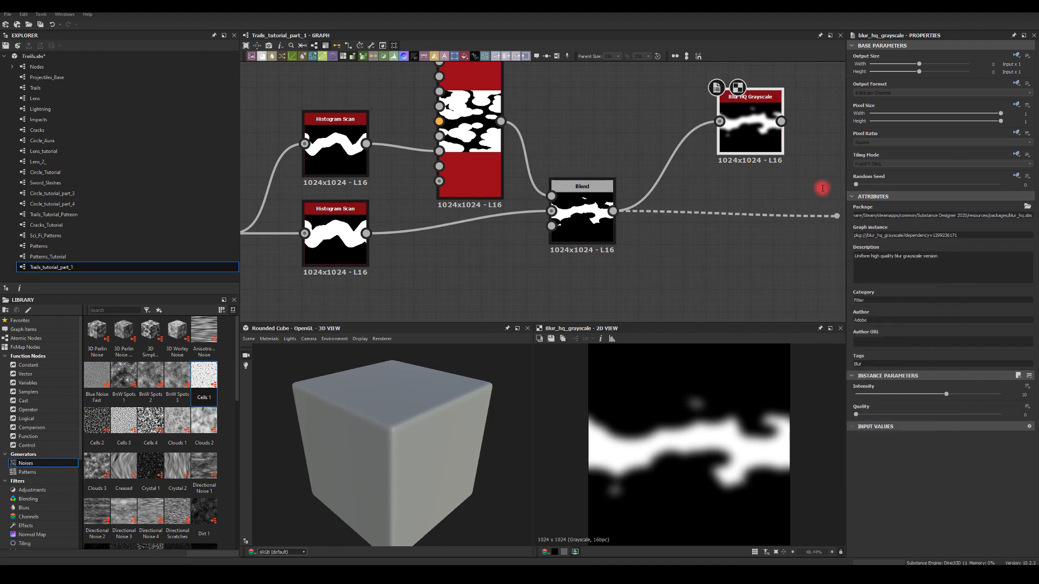
middle_click_drag(732, 172, 554, 179)
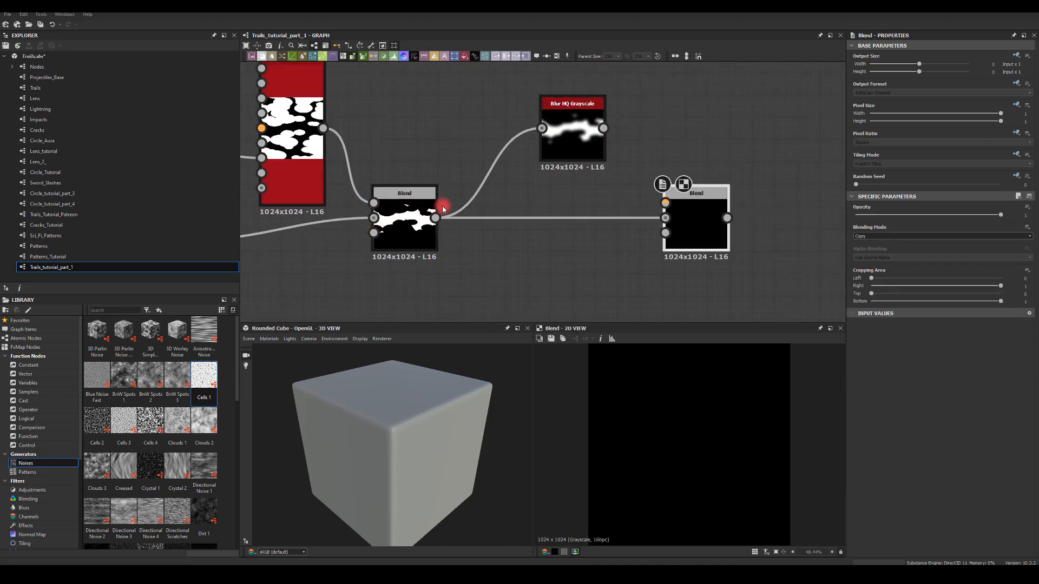
left_click_drag(604, 128, 694, 220)
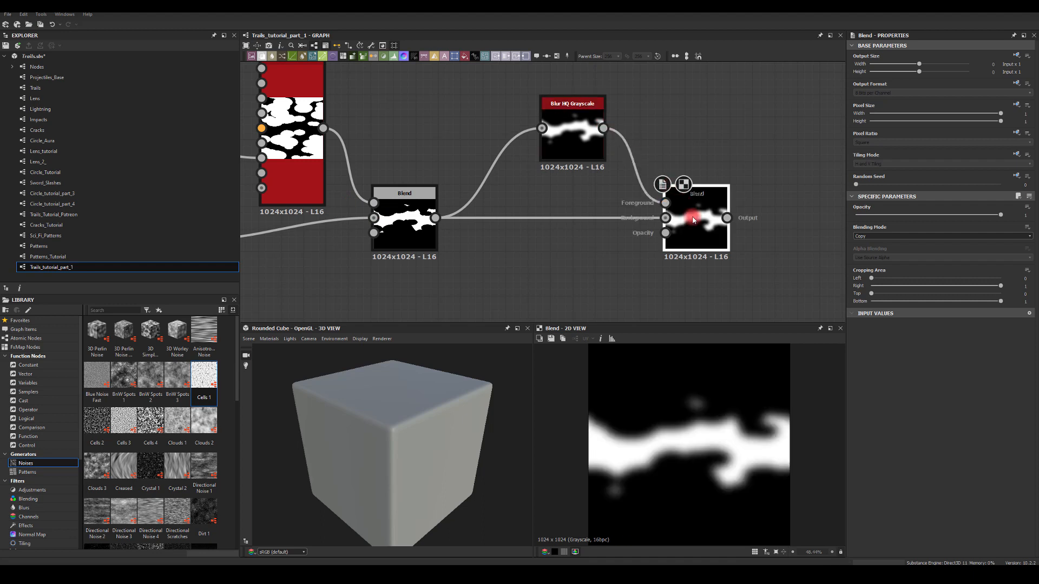
left_click(873, 236)
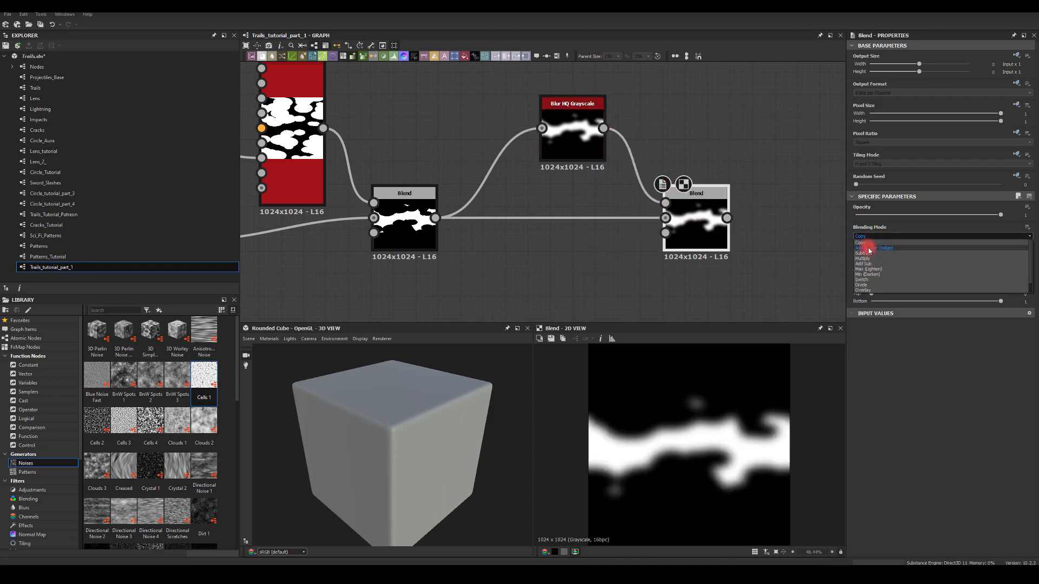
left_click(869, 248)
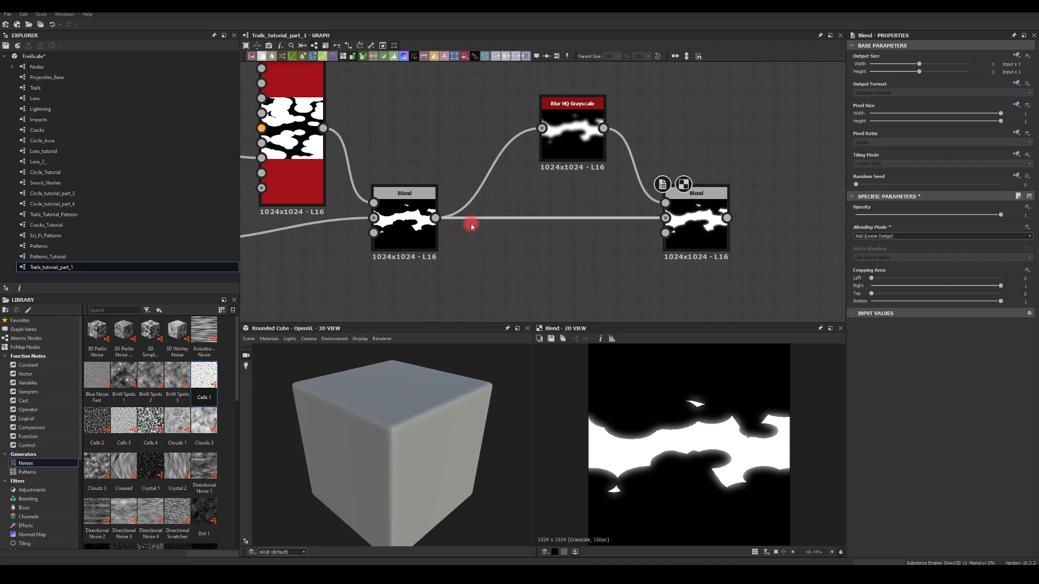
Insert a second Blur HQ Grayscale between the first Blend and the new Blend's Background, with an intensity of about 0.9
left_click_drag(436, 219, 541, 272)
type("bl")
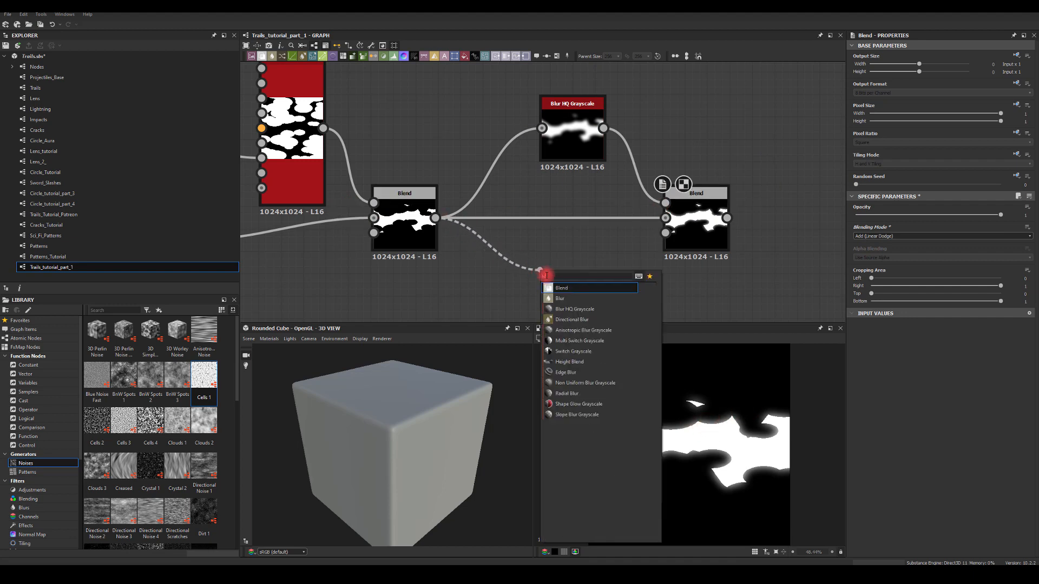
left_click(563, 309)
left_click_drag(615, 263, 683, 218)
left_click(574, 273)
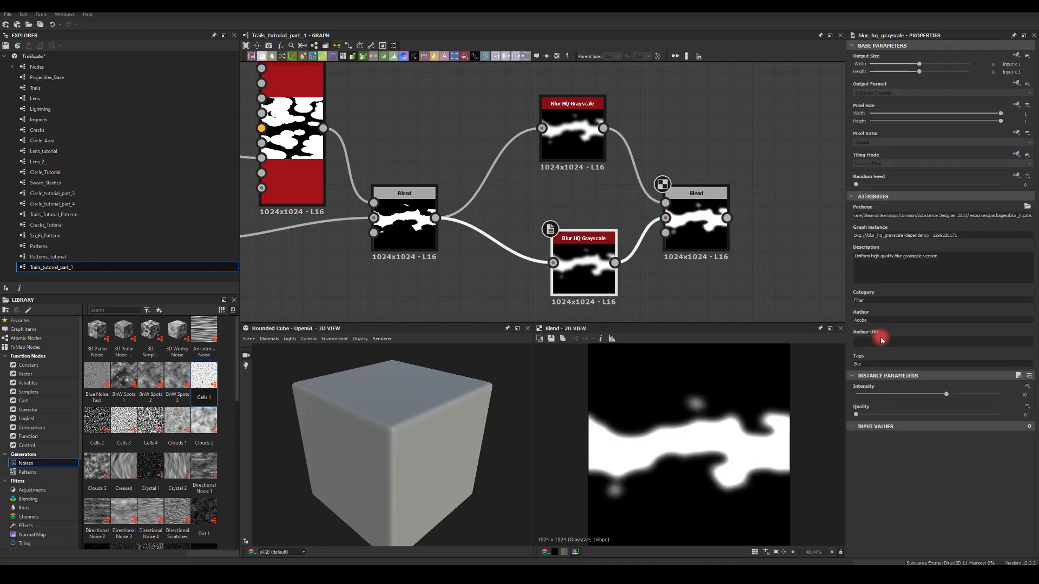
left_click_drag(916, 395, 865, 398)
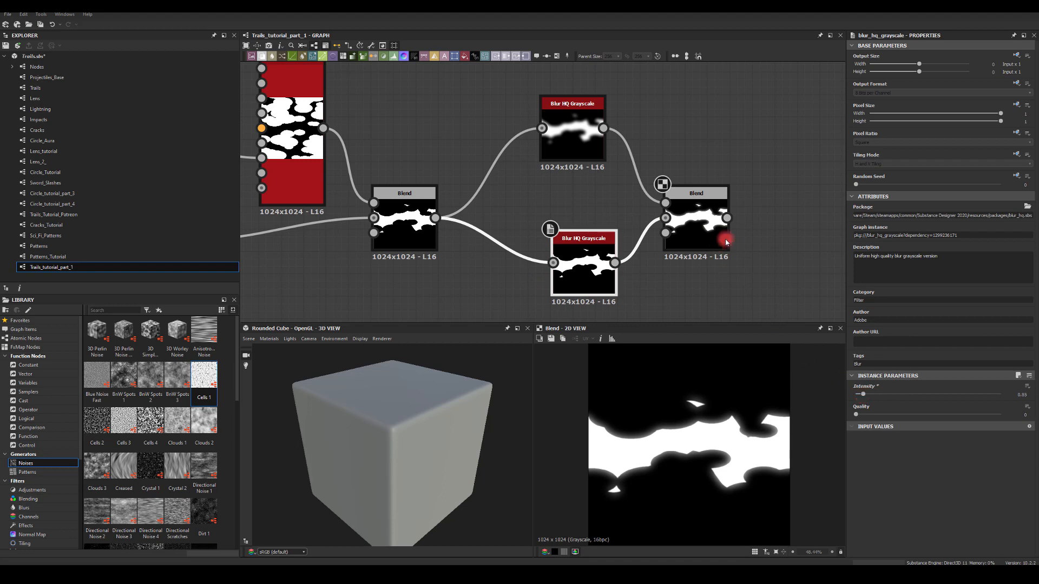
Set the upper Blur HQ Grayscale's intensity to 16
middle_click_drag(793, 218, 710, 230)
left_click(500, 143)
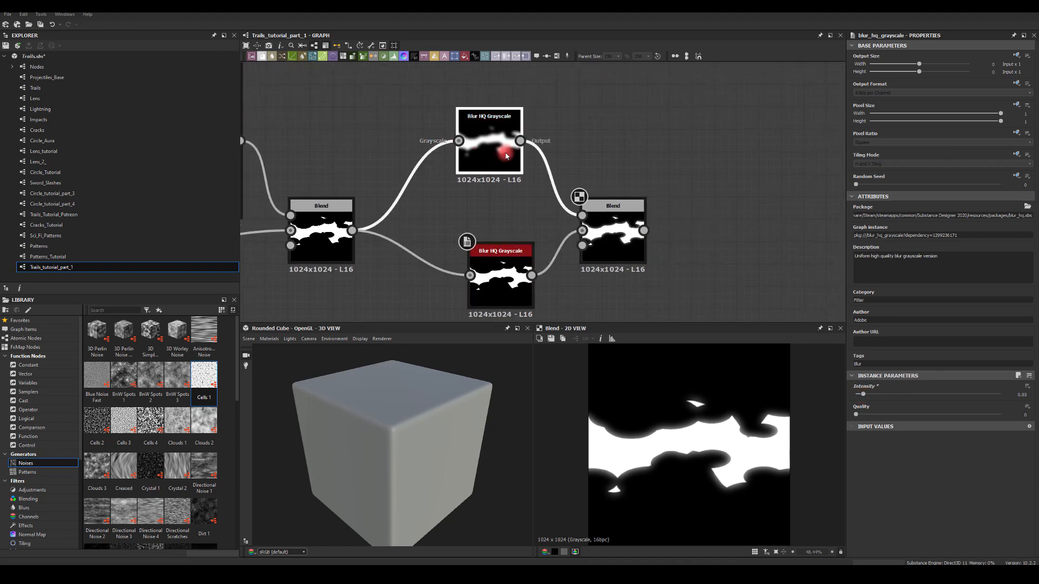
left_click_drag(947, 394, 1027, 396)
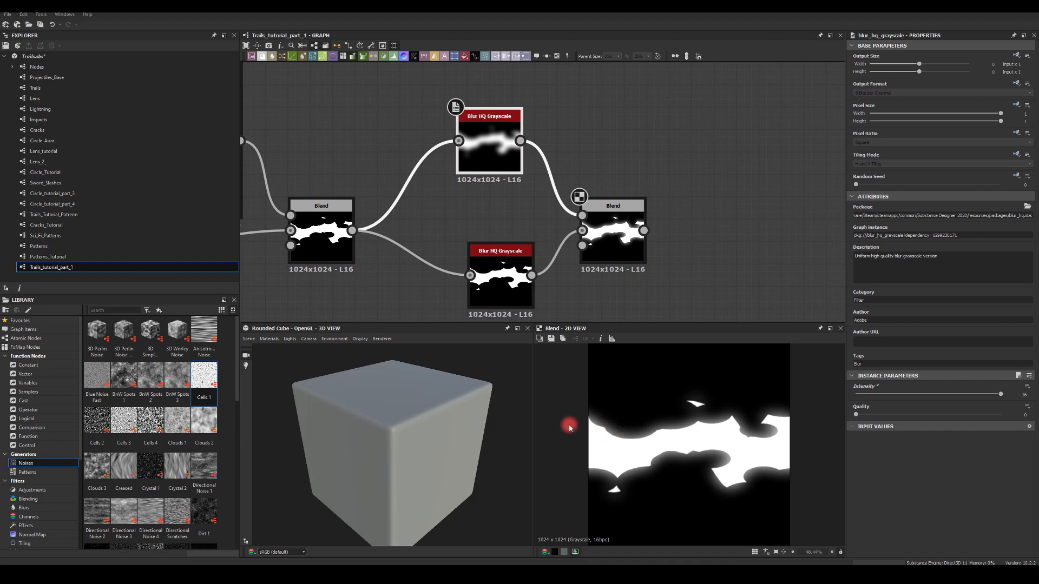
Connect a Blur HQ Grayscale node to the final Blend's output and set its intensity to 0.5
middle_click_drag(717, 174, 514, 174)
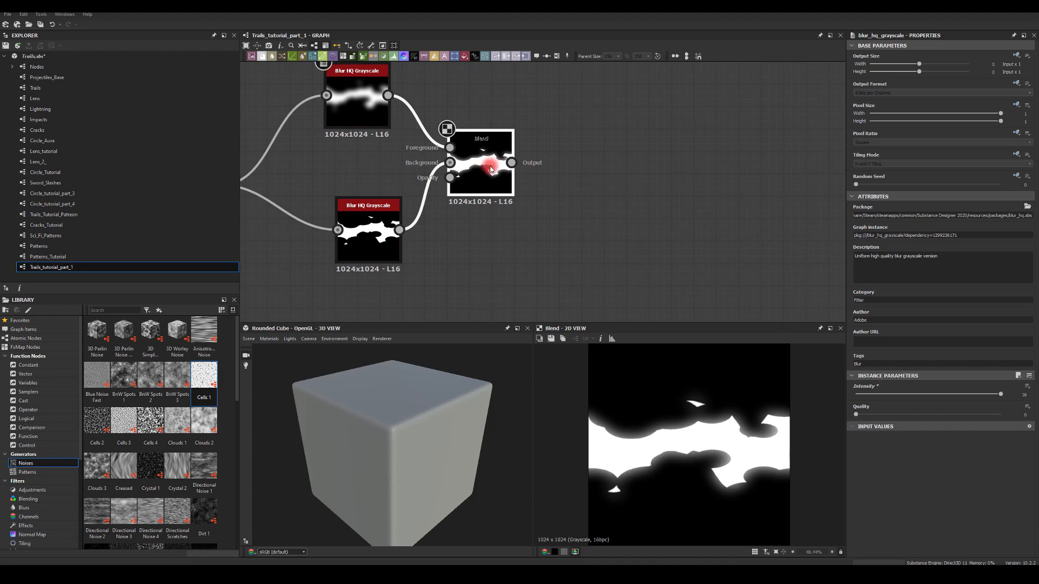
left_click_drag(513, 166, 596, 170)
type("bl")
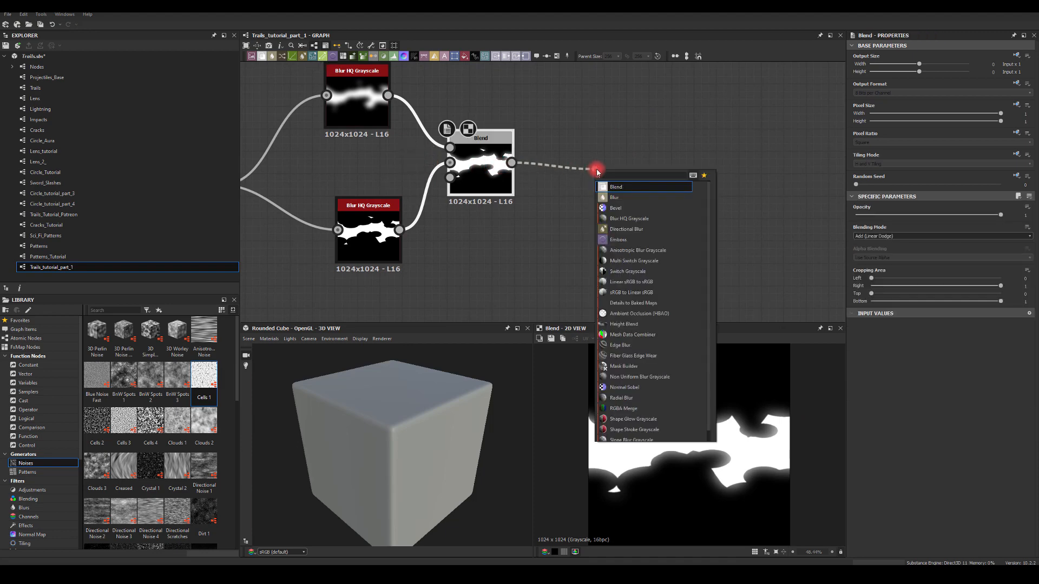
left_click(619, 209)
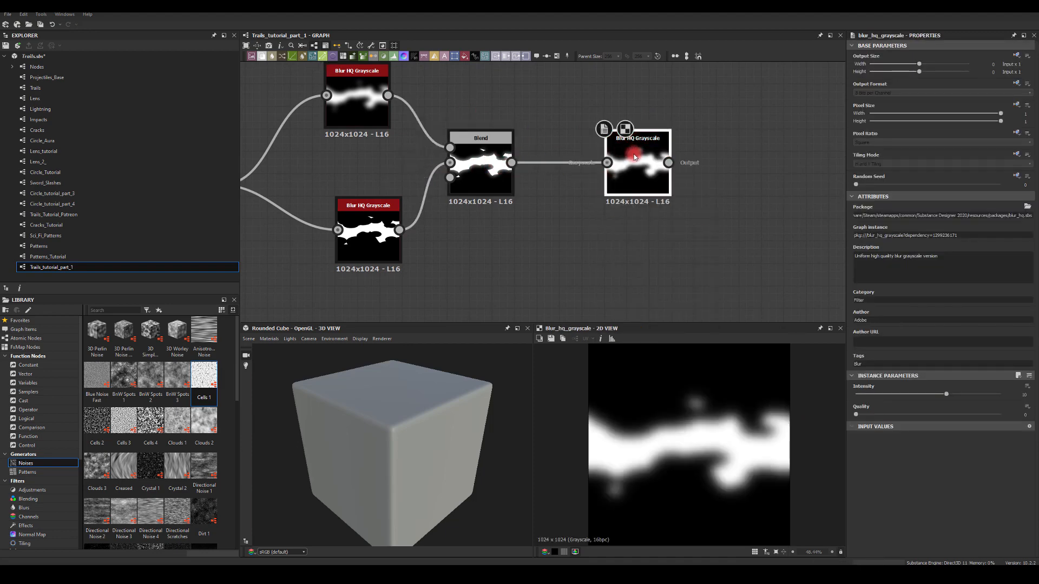
left_click_drag(870, 390, 855, 397)
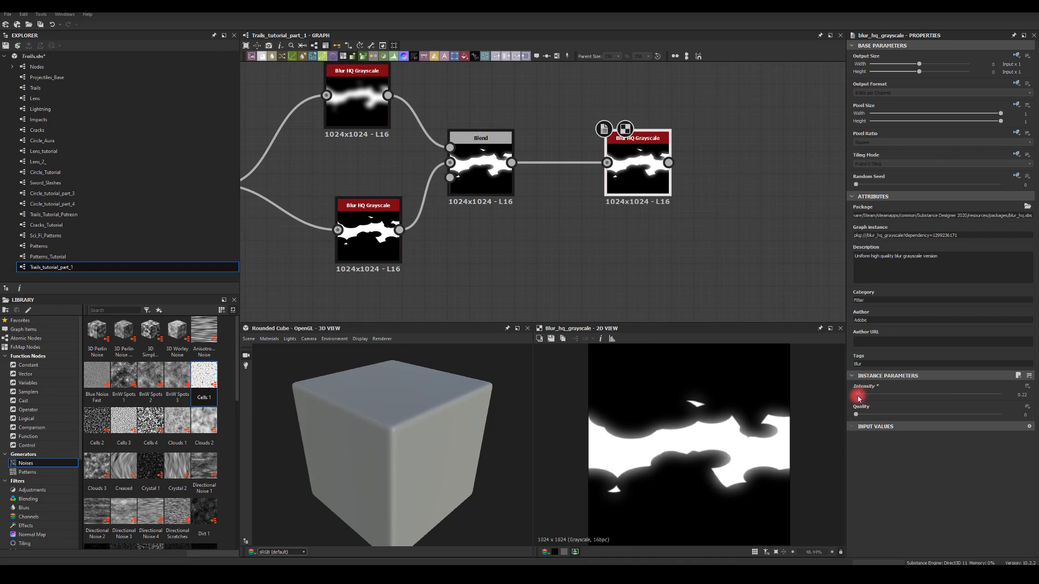
key("Return")
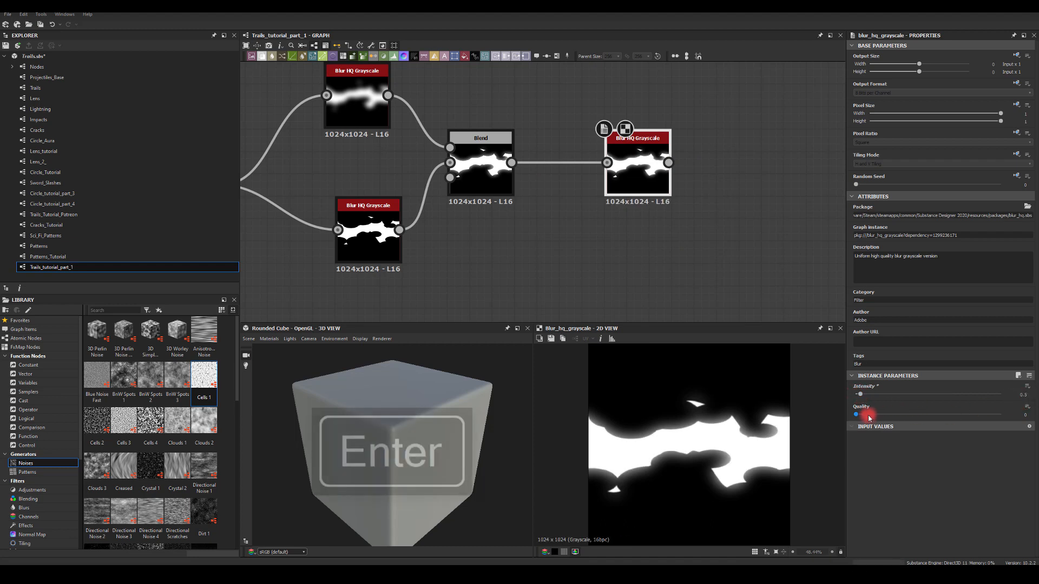
mouse_move(738, 176)
middle_mouse_down()
mouse_move(761, 169)
mouse_move(631, 210)
middle_mouse_up()
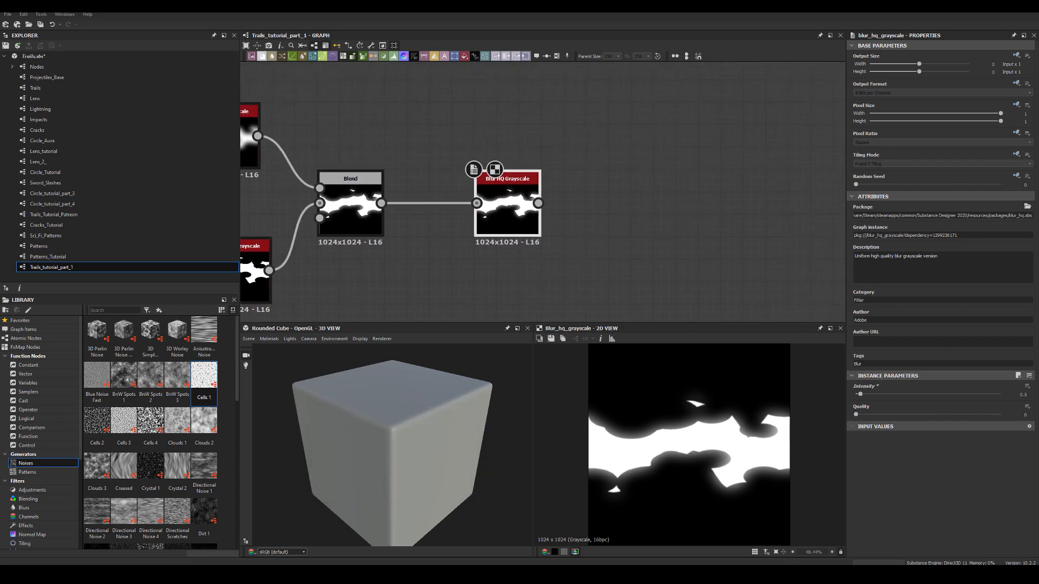
middle_click_drag(627, 174, 586, 190)
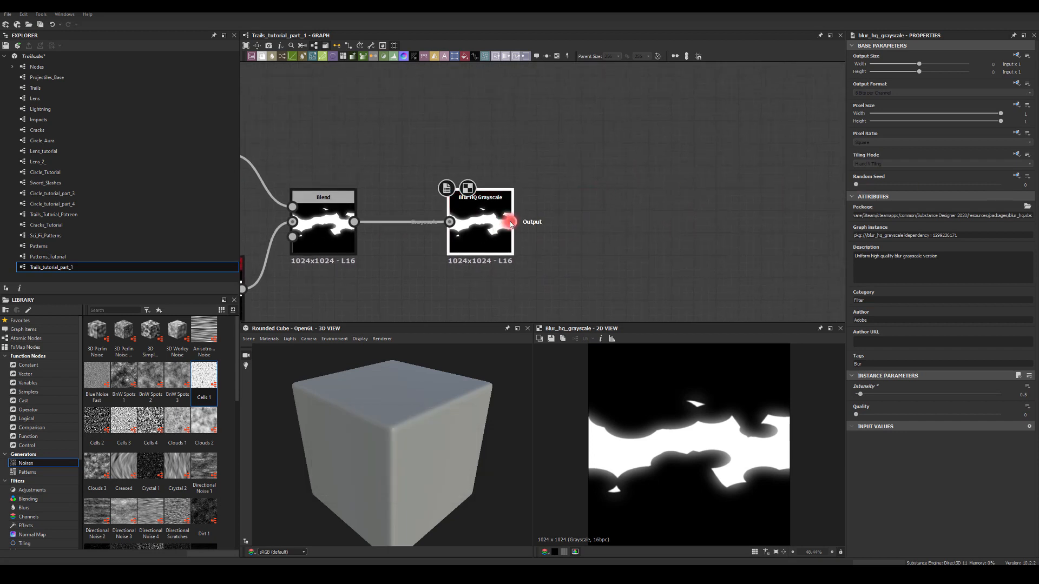
Add a Blend node with the last Blur HQ Grayscale connected as its Background
middle_click_drag(698, 166, 683, 181)
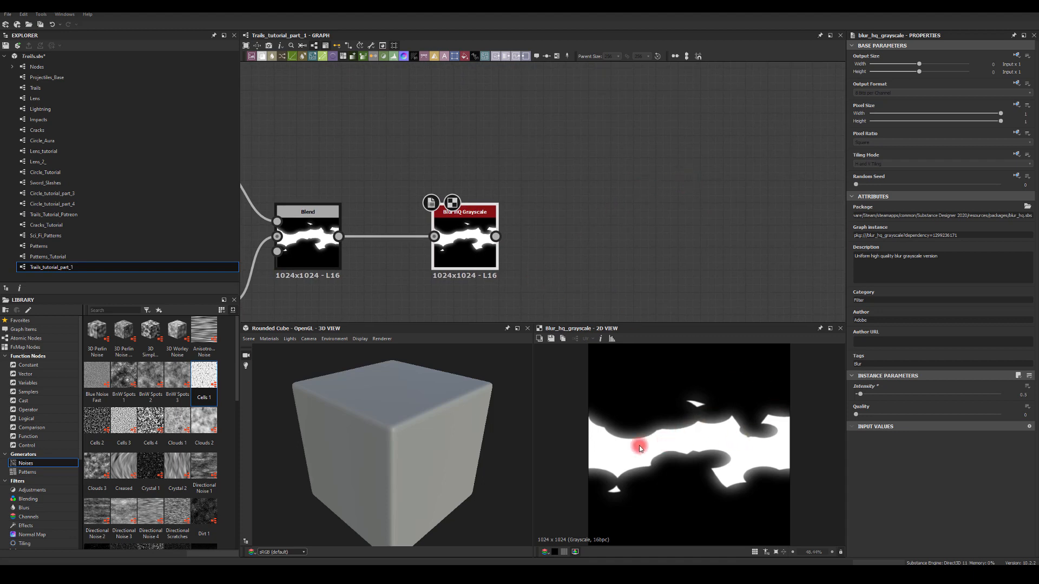
left_click(486, 237)
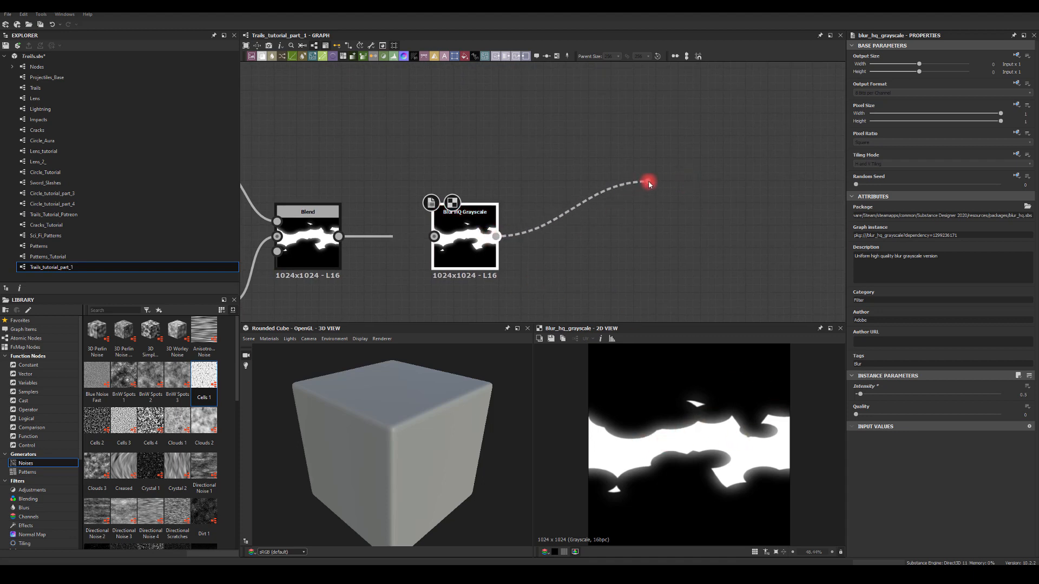
left_click_drag(649, 183, 650, 182)
type("bl")
left_click(666, 198)
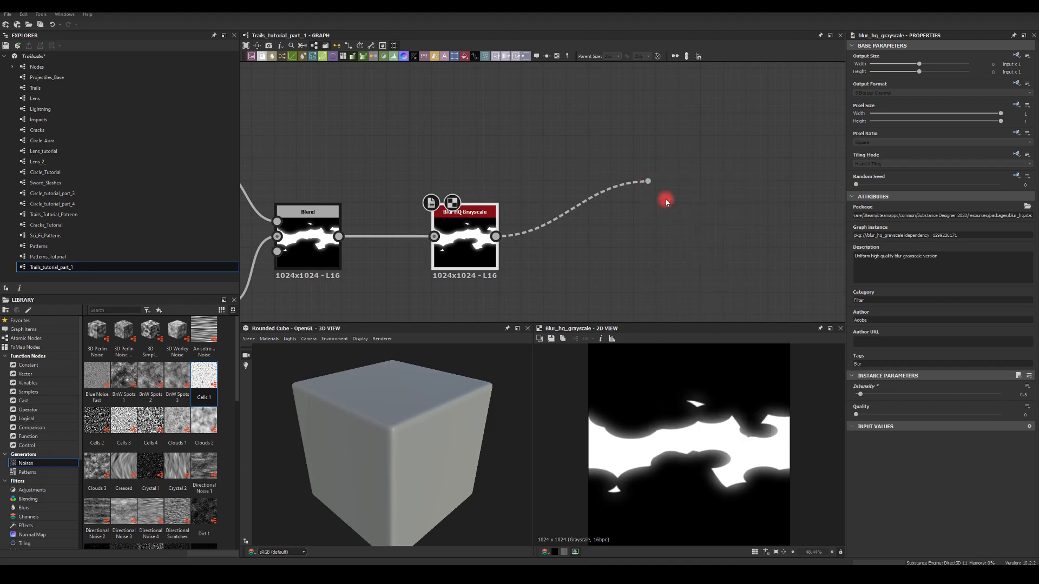
Add a Perlin Noise node above the final Blur HQ Grayscale
middle_click_drag(521, 116, 548, 157)
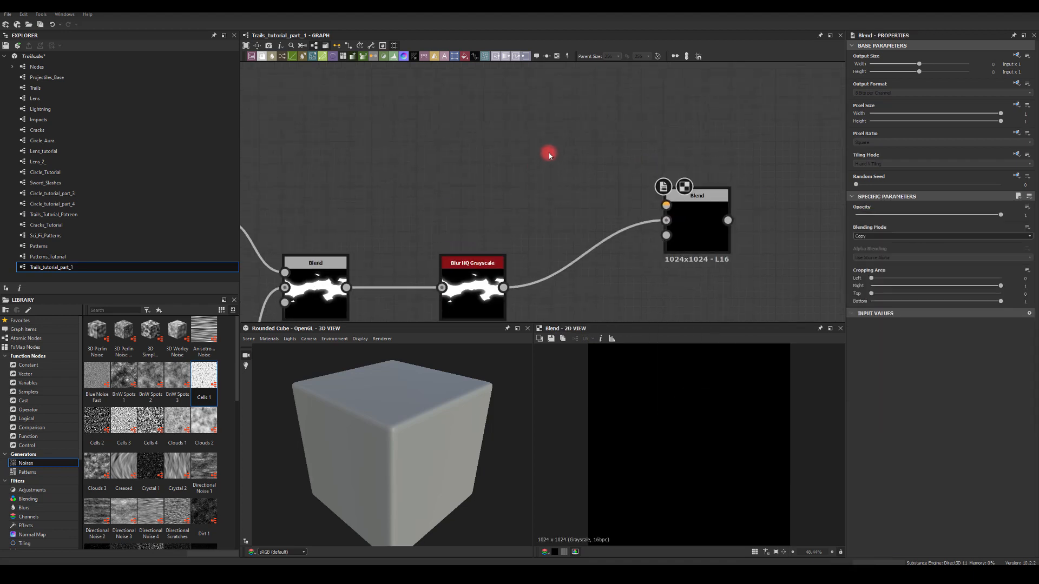
key("Tab")
type("perli")
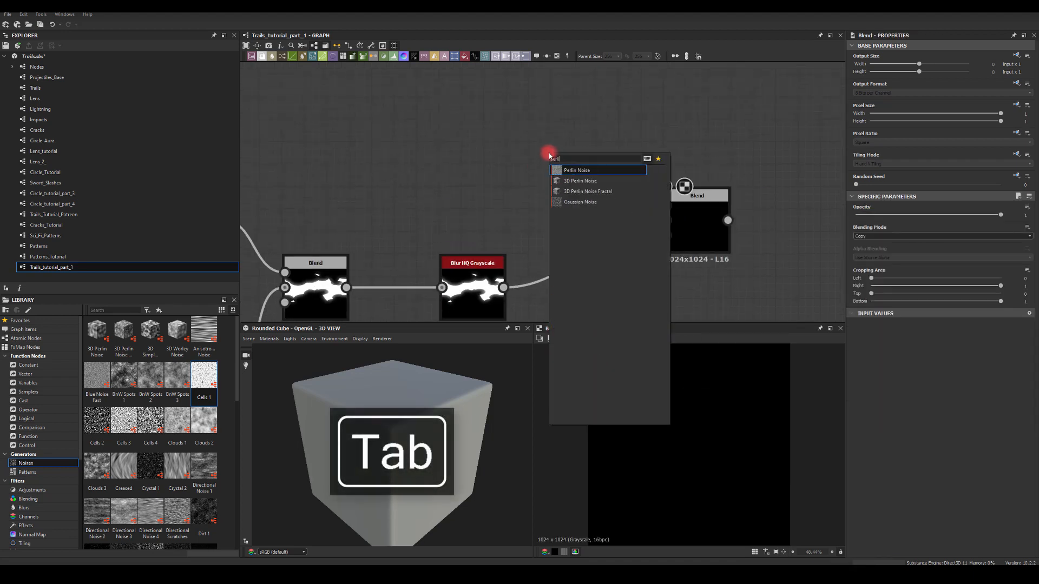
left_click(575, 175)
Connect a Histogram Scan to the Perlin Noise, with a position of 0.5 and a contrast of 0.94
mouse_move(565, 165)
left_mouse_down()
mouse_move(492, 166)
mouse_move(574, 160)
left_mouse_up()
type("scan")
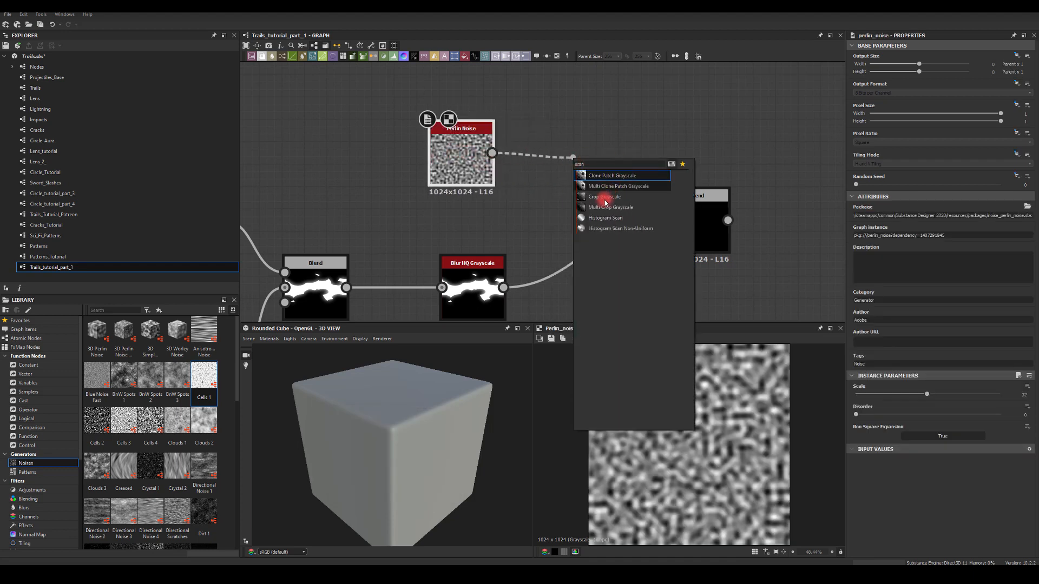
left_click(605, 218)
left_click_drag(589, 178, 566, 155)
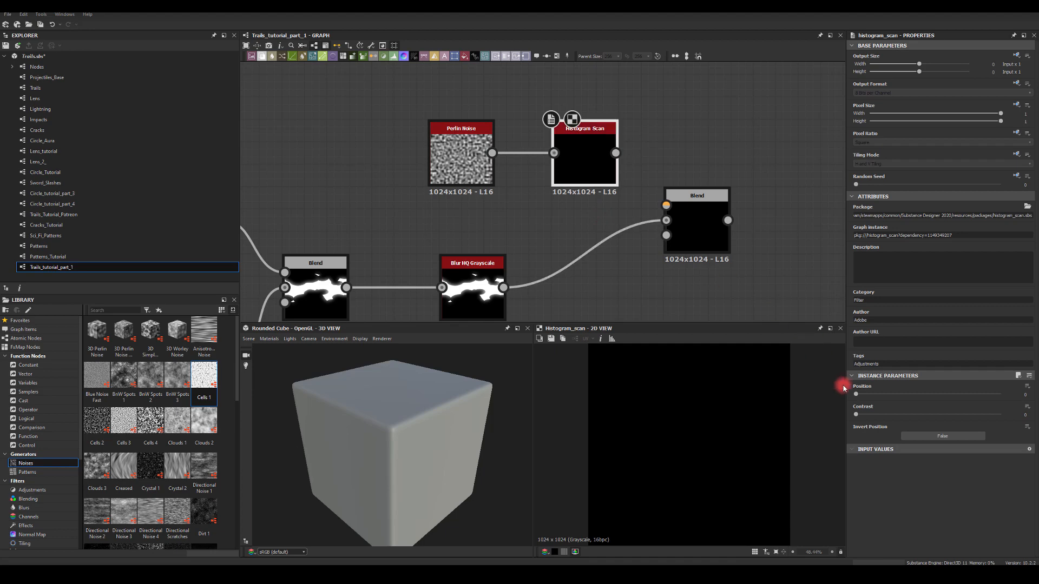
left_click_drag(856, 394, 930, 395)
left_click_drag(857, 414, 992, 421)
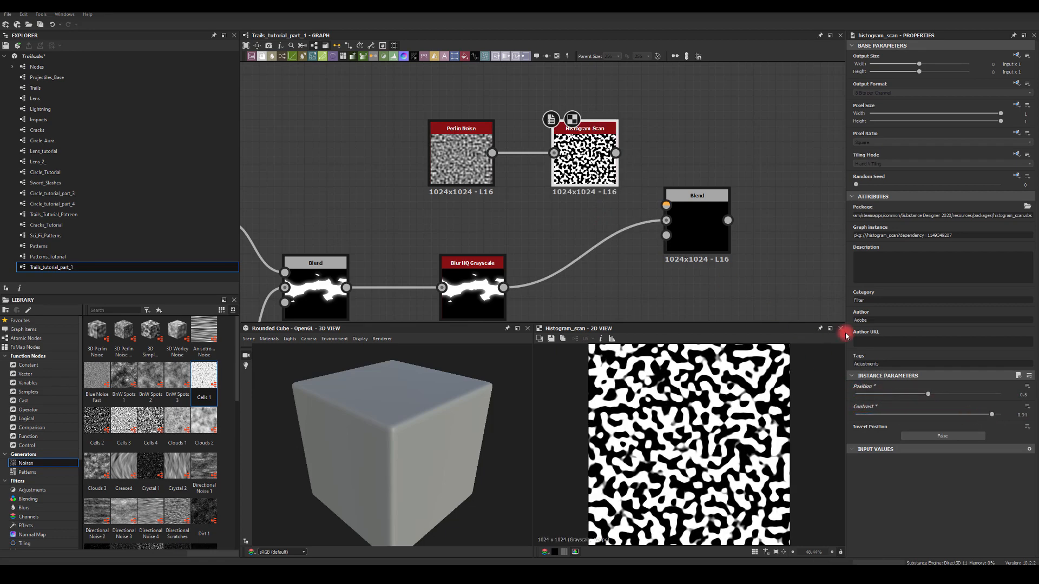
Set the Perlin Noise scale to about 12 and connect the Histogram Scan to the new Blend's Foreground
left_click(457, 160)
left_click_drag(911, 394, 881, 394)
left_click_drag(691, 213, 713, 213)
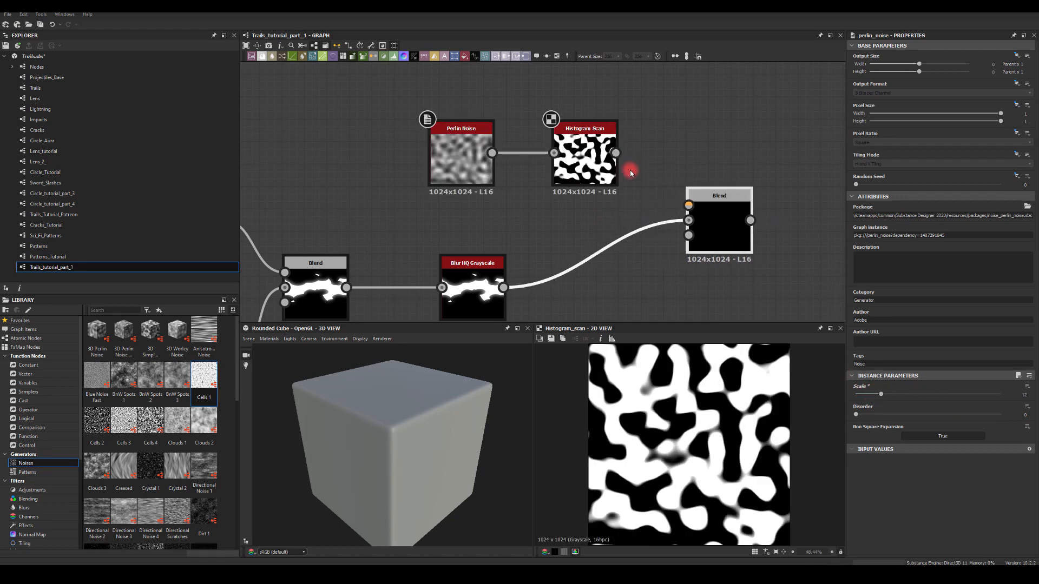
left_click_drag(638, 170, 688, 205)
Set the new Blend's blending mode to Subtract and its opacity to 0.11
left_click(712, 217)
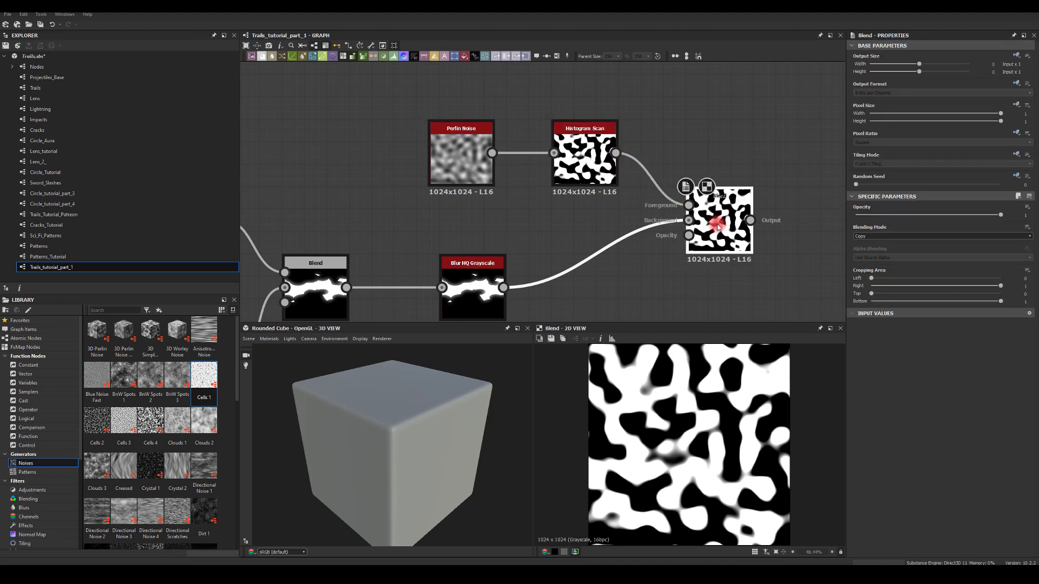
left_click(893, 251)
left_click(868, 237)
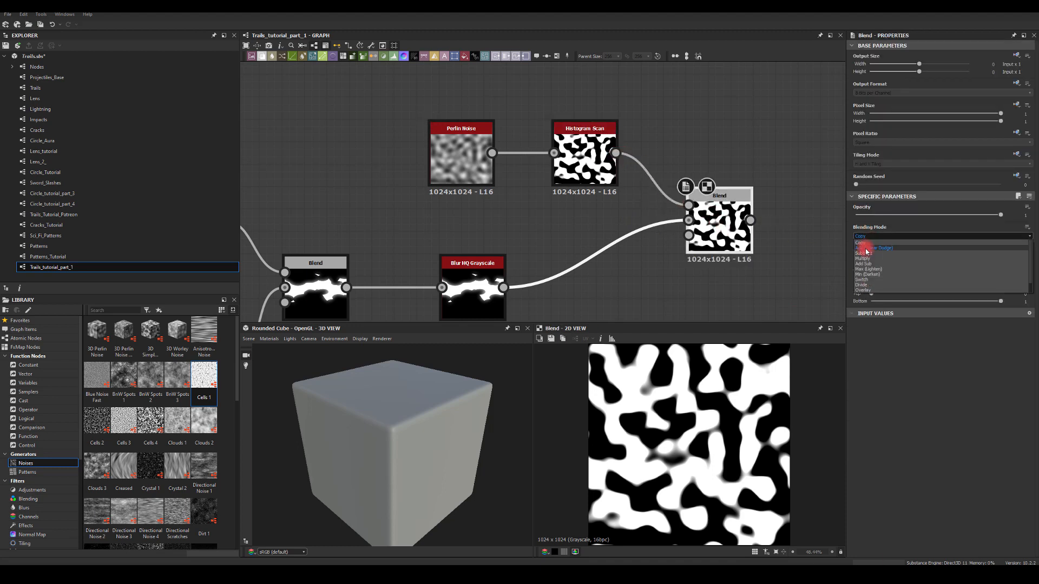
left_click(868, 254)
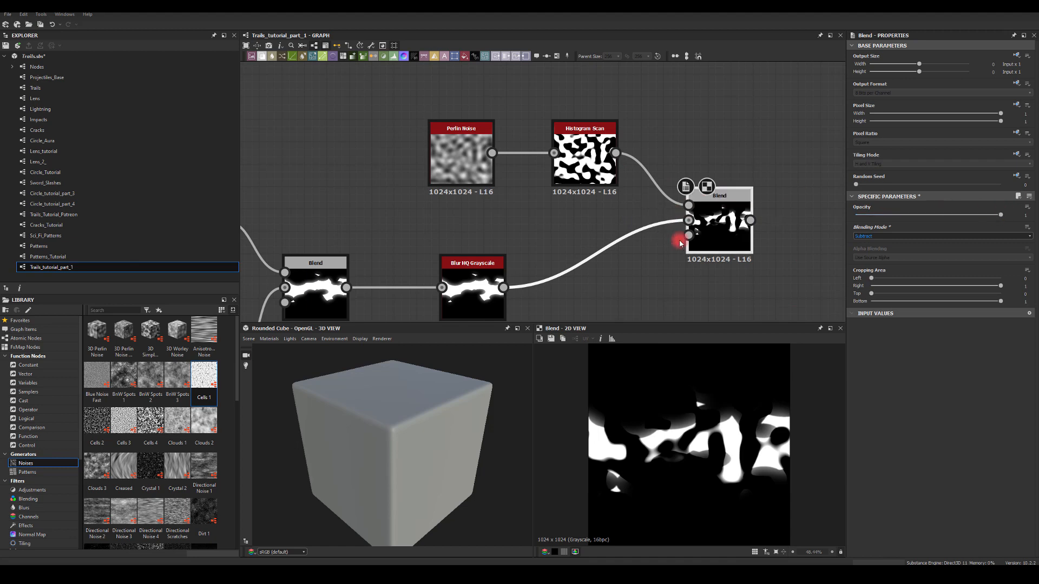
left_click_drag(1002, 217, 872, 222)
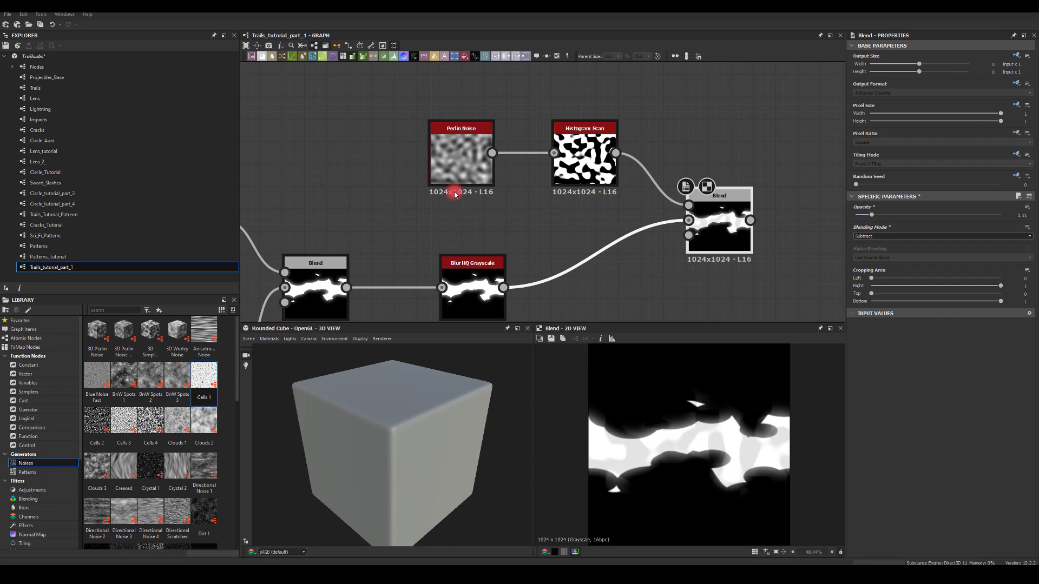
Soften the Histogram Scan to a contrast of 0.71 and set the Subtract Blend's opacity to 0.27
left_click(568, 150)
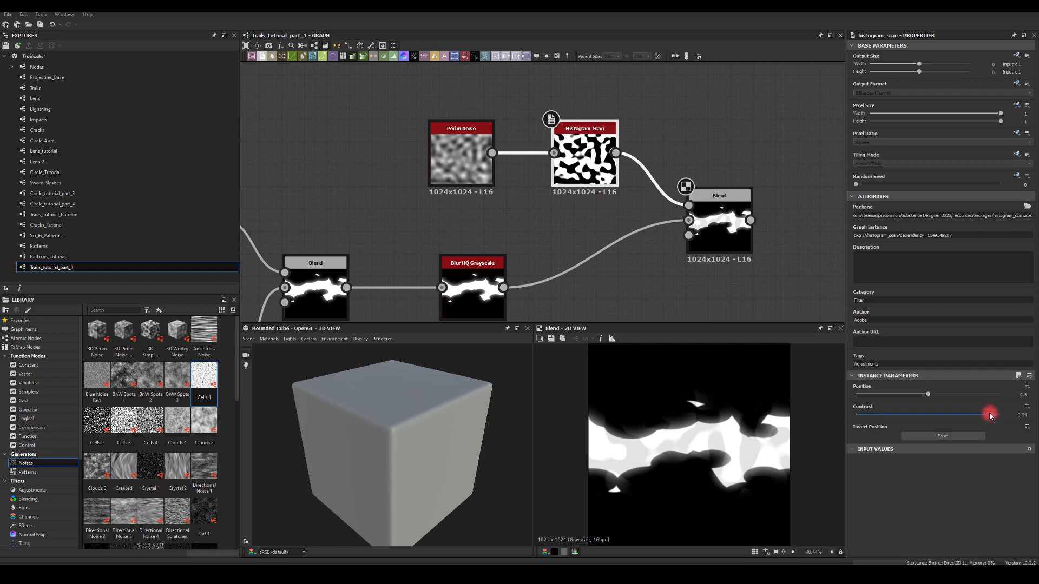
left_click_drag(990, 415, 959, 415)
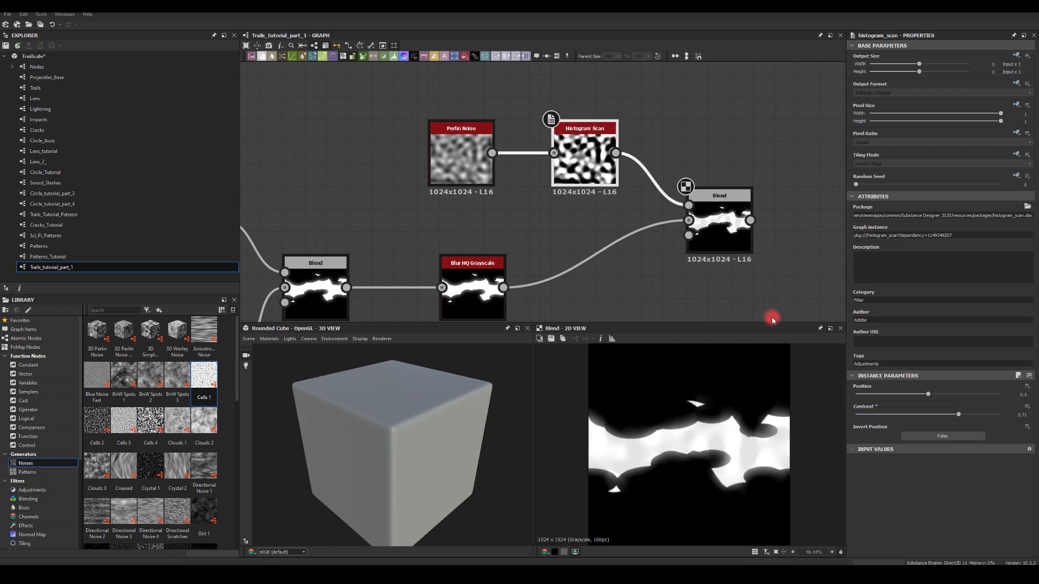
left_click(730, 227)
left_click_drag(872, 219, 899, 219)
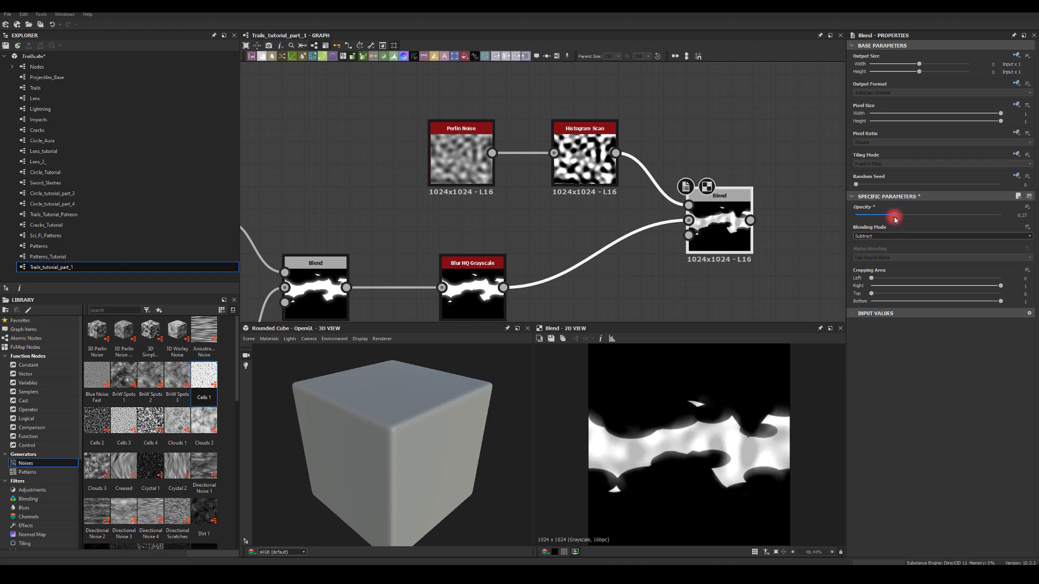
left_click_drag(896, 219, 895, 219)
Insert a Transformation 2D between the Histogram Scan and the Blend's Foreground, with its width stretched to 200%
middle_click_drag(784, 232, 568, 183)
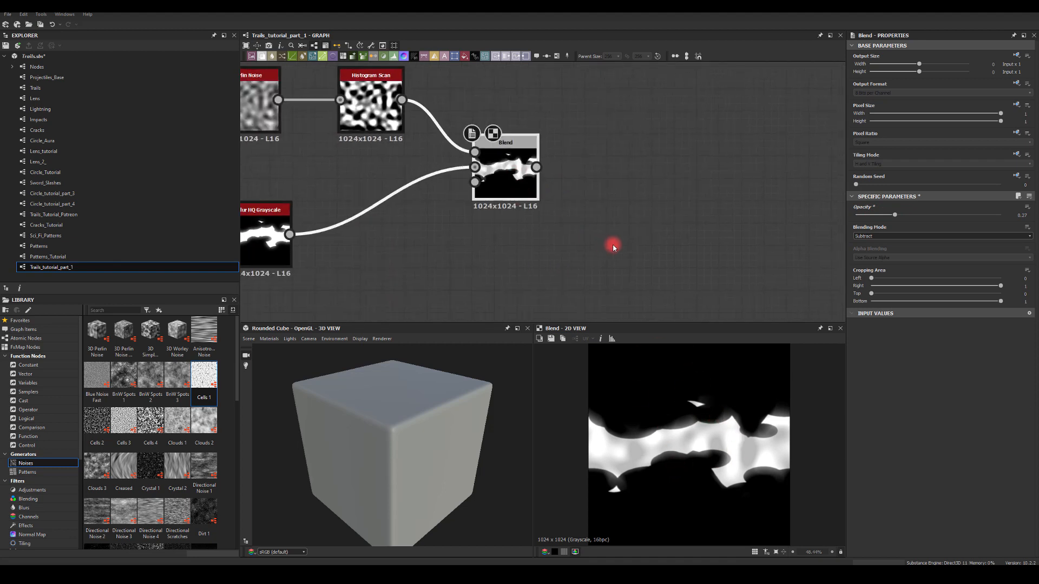
middle_click_drag(613, 237, 732, 276)
middle_click_drag(703, 198, 602, 116)
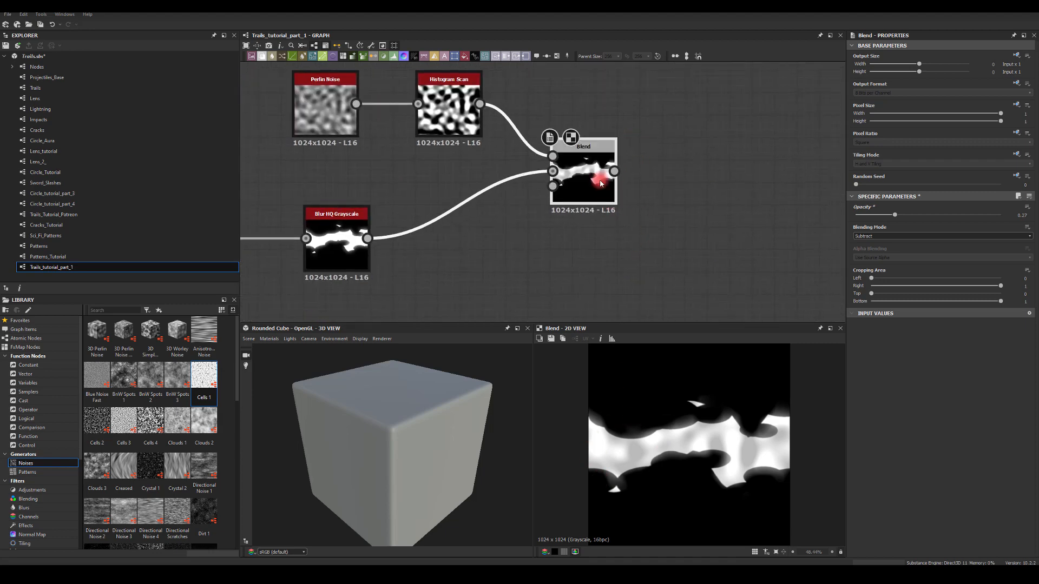
left_click_drag(608, 177, 745, 223)
left_click_drag(479, 104, 688, 201)
left_click(634, 220)
left_click(902, 265)
type("200")
key("Return")
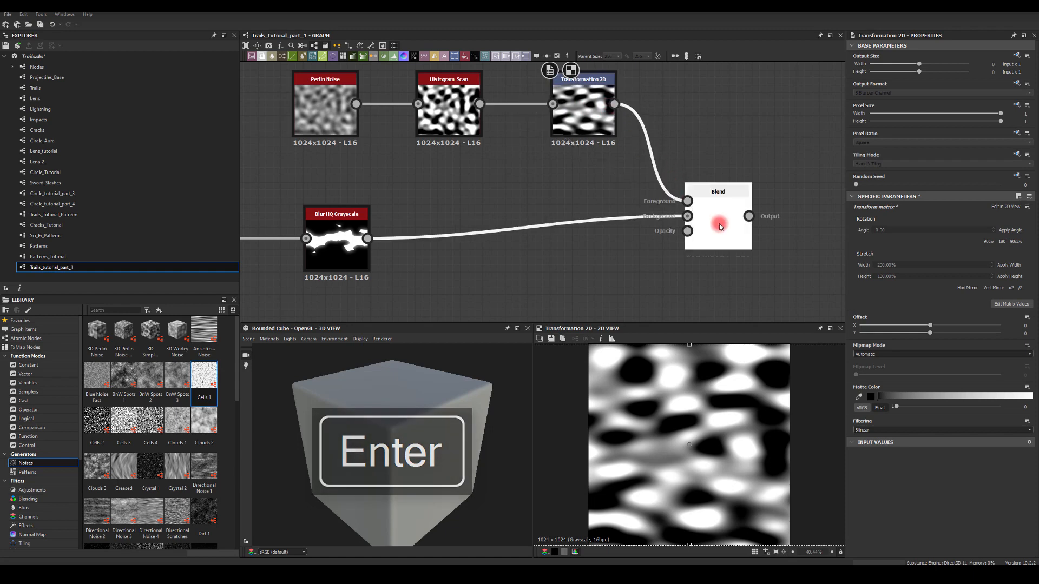
left_click(719, 223)
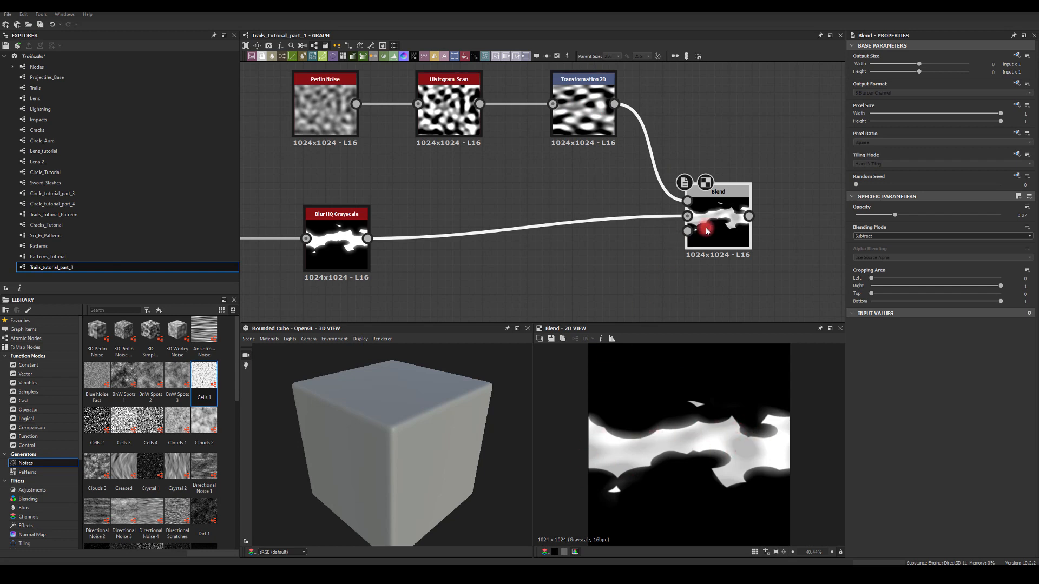
Connect a Histogram Scan to the Subtract Blend's output, with a position of about 0.19 and a contrast of 0.44
mouse_move(698, 144)
middle_mouse_down()
mouse_move(552, 109)
mouse_move(680, 141)
middle_mouse_up()
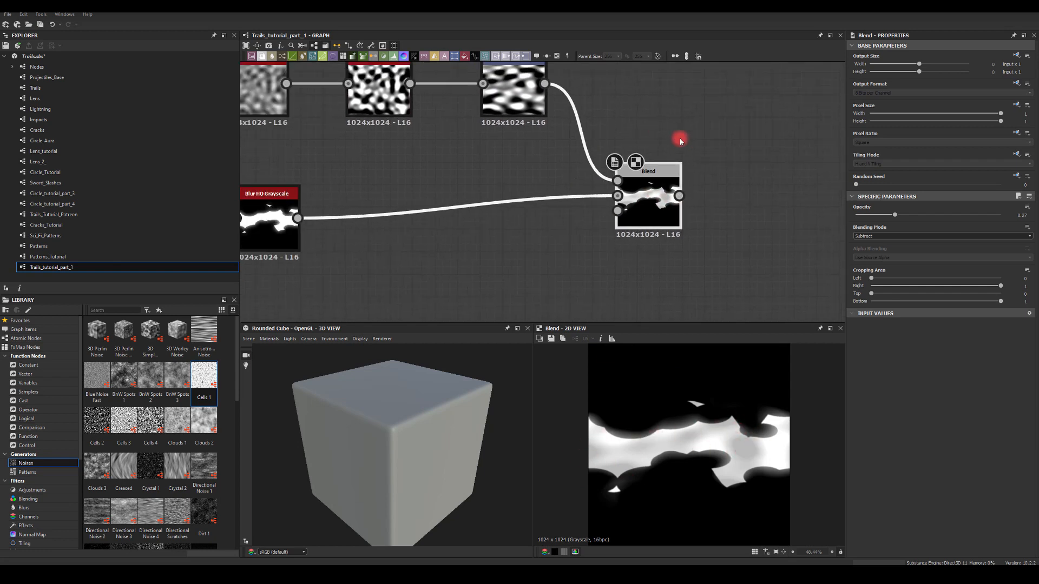
scroll(679, 140, "down", 2)
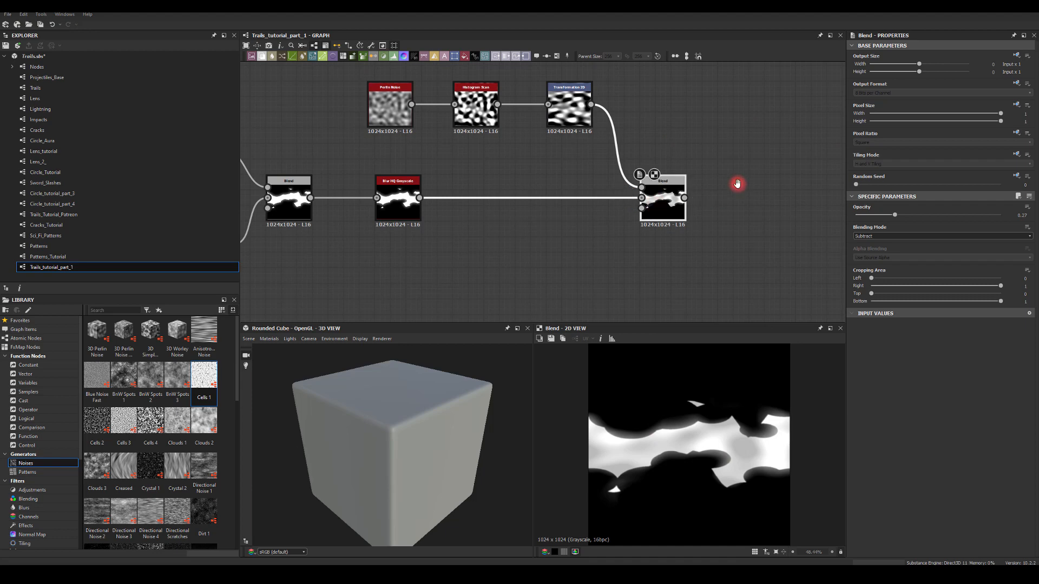
middle_click_drag(737, 184, 651, 154)
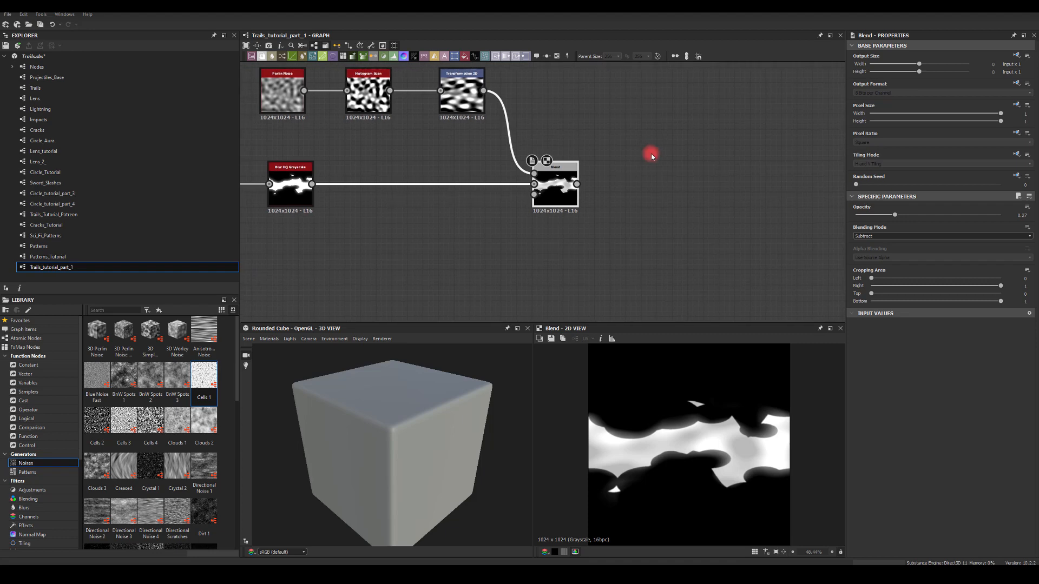
left_click_drag(577, 184, 659, 192)
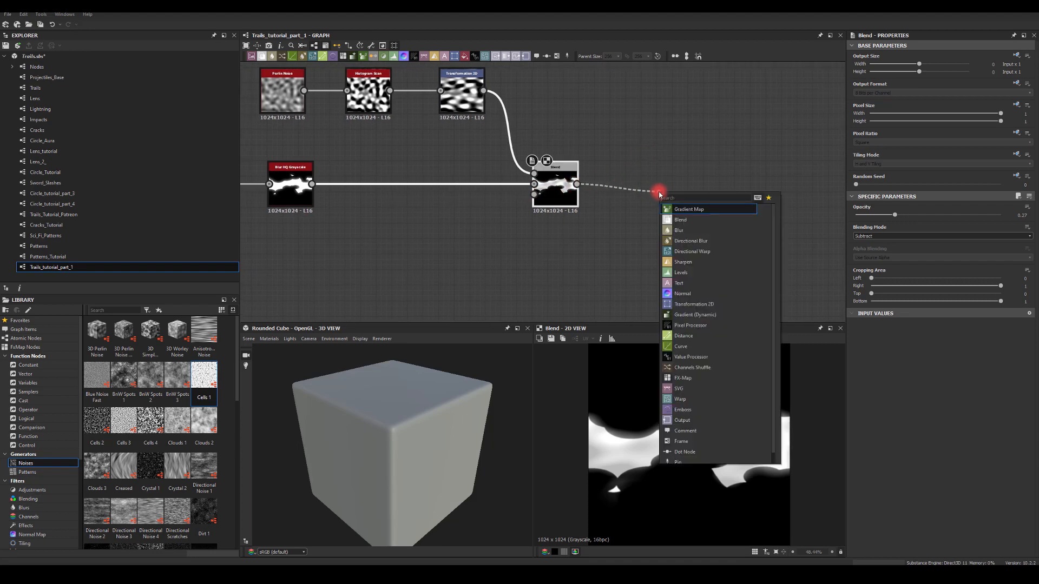
type("scan")
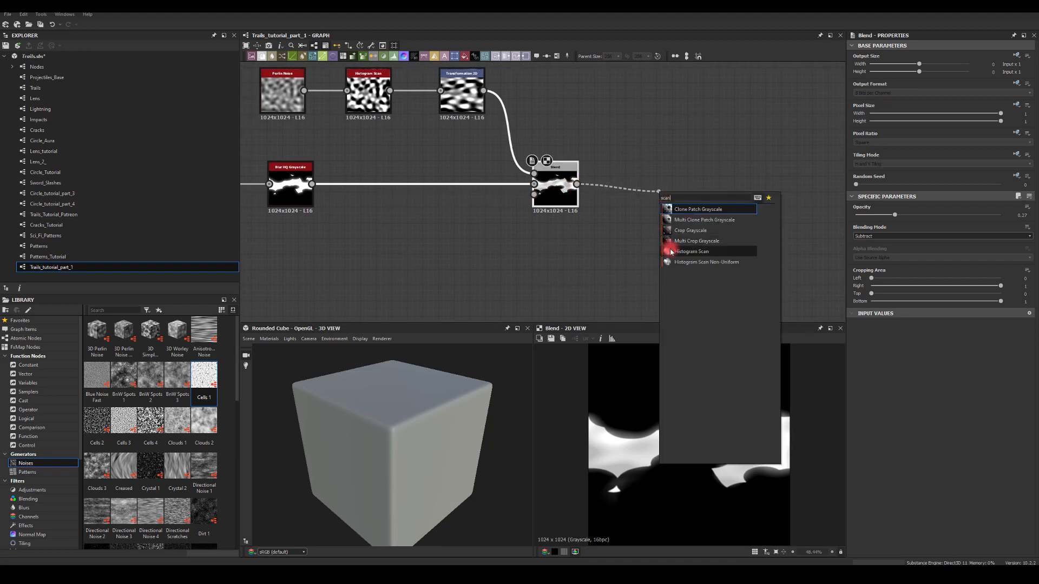
left_click(691, 252)
left_click_drag(857, 398, 906, 397)
left_click_drag(857, 418, 922, 414)
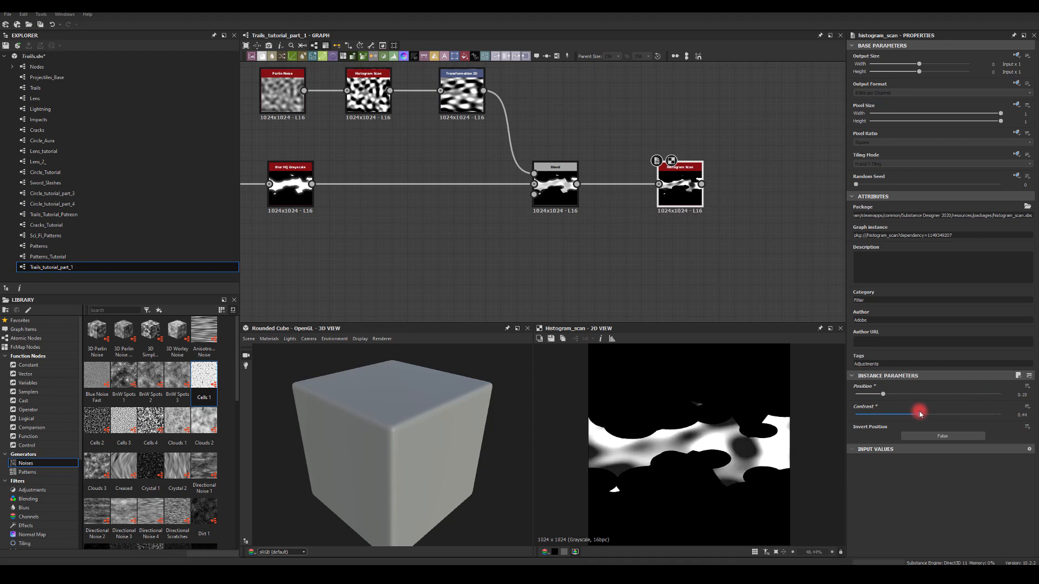
left_click_drag(918, 414, 919, 414)
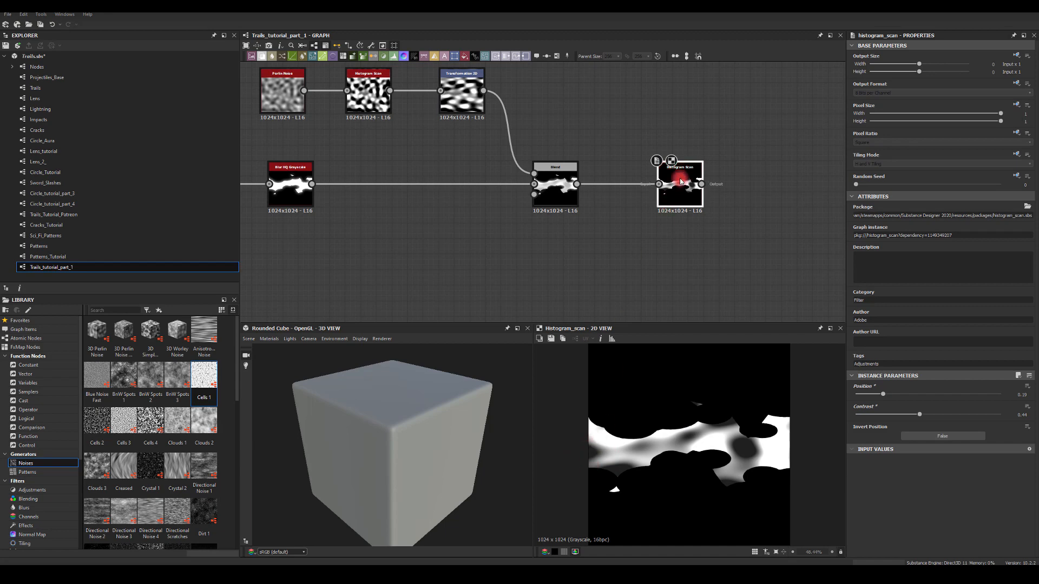
left_click(656, 159)
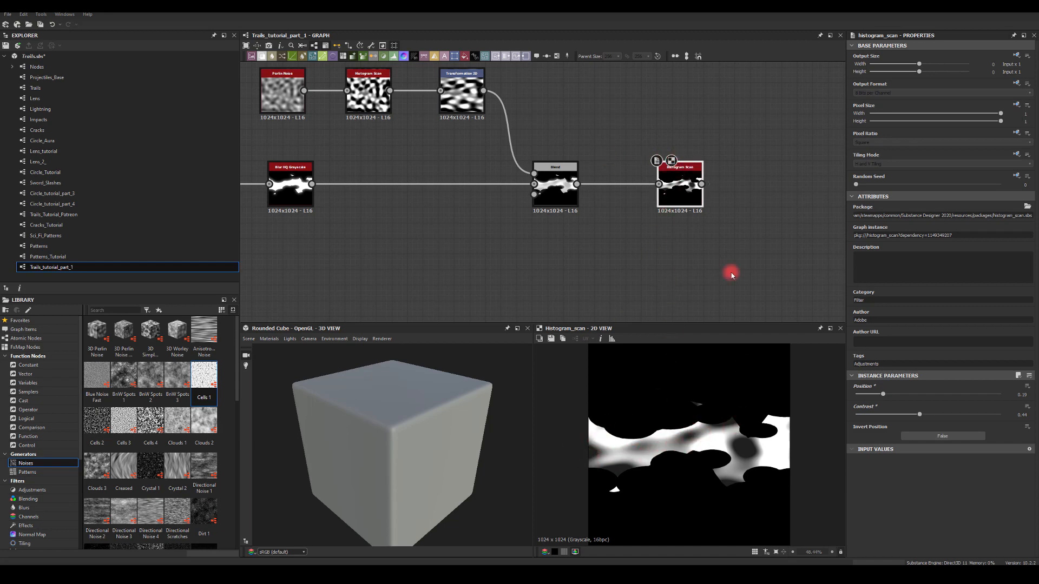
Connect a Transformation 2D to the last Histogram Scan and set its X offset to 0.5
left_click_drag(702, 184, 761, 174)
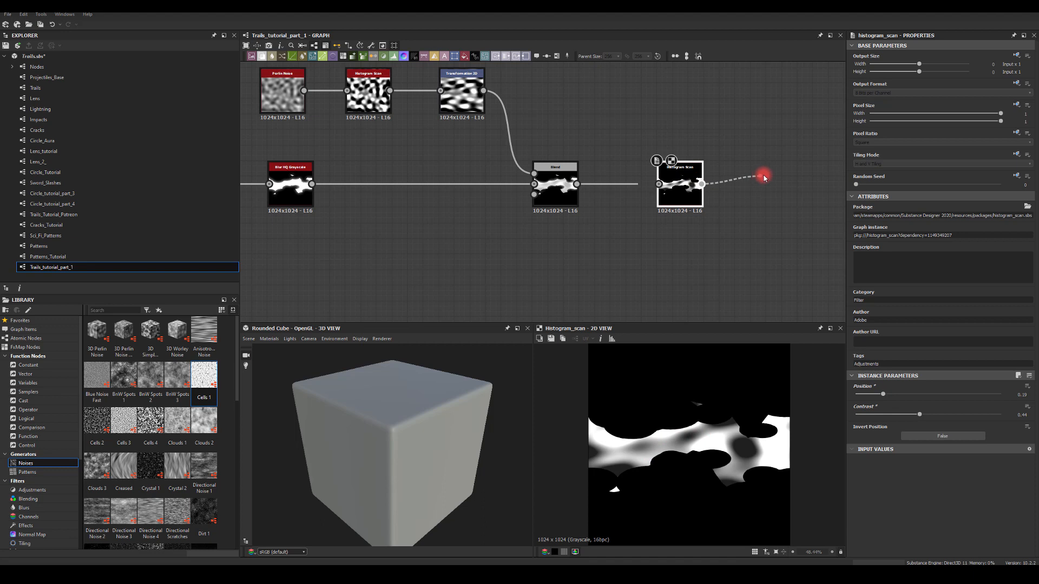
left_click(788, 193)
left_click_drag(930, 327, 1002, 326)
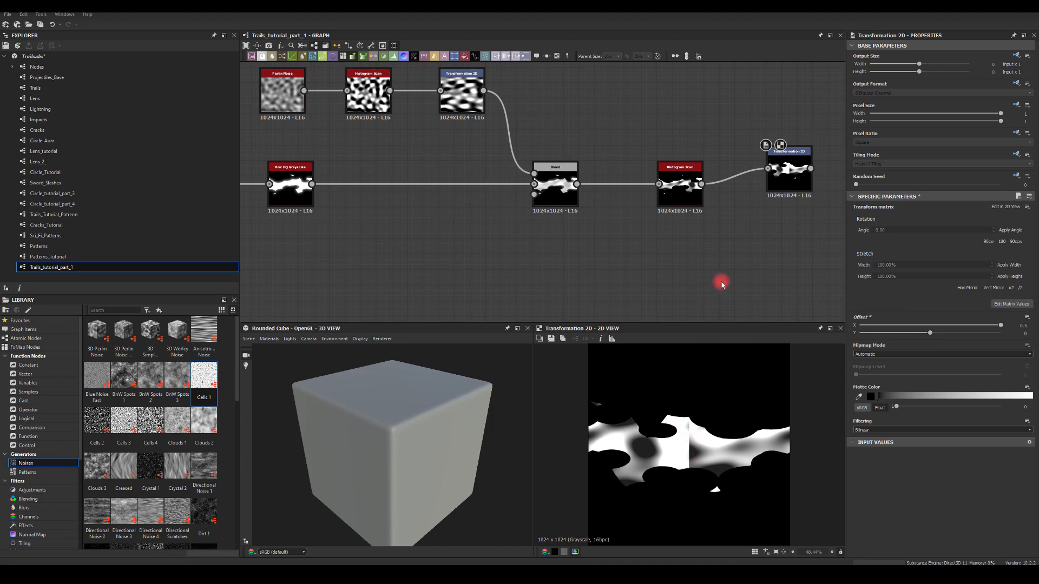
Connect a Blur HQ Grayscale to the offset Transformation 2D and set its intensity to about 7.1
middle_click_drag(748, 216, 705, 215)
left_click_drag(743, 161, 795, 196)
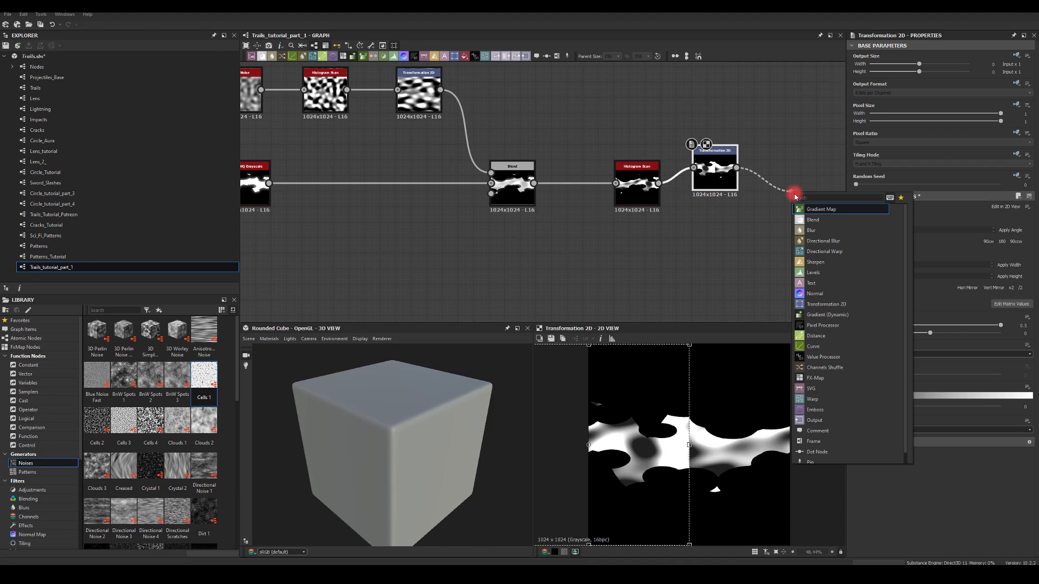
type("bl")
left_click(810, 228)
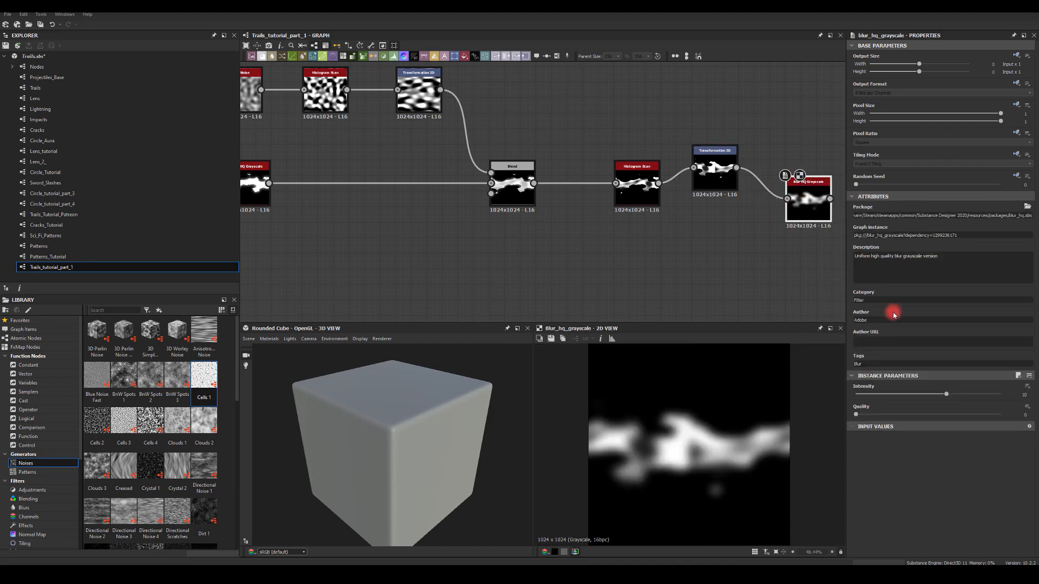
mouse_move(946, 394)
left_mouse_down()
mouse_move(872, 399)
mouse_move(930, 399)
left_mouse_up()
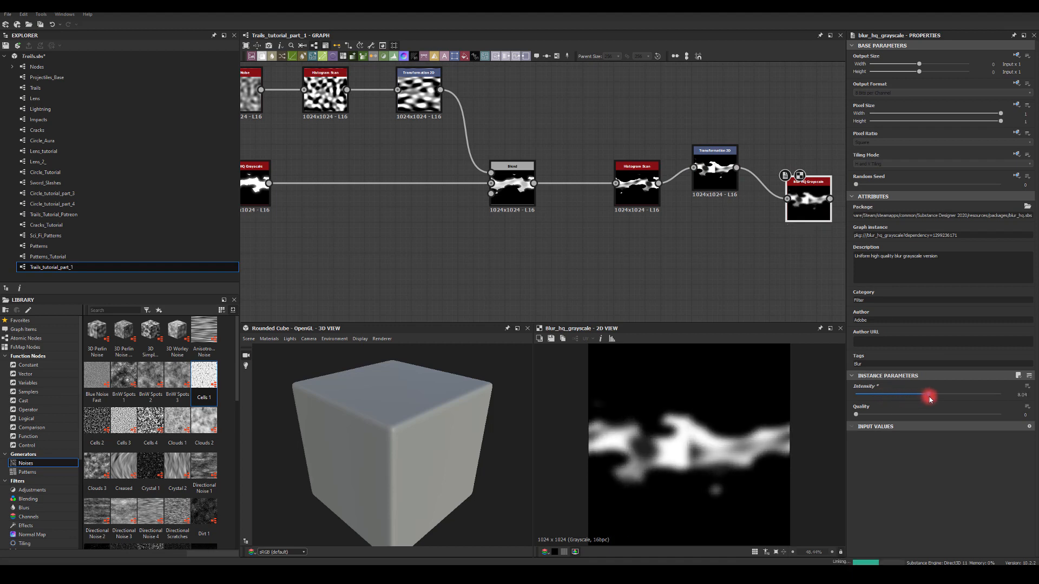
Connect a Histogram Scan to the last Blur HQ Grayscale and set its position to about 0.61 and contrast to about 0.51
middle_click_drag(764, 286, 577, 254)
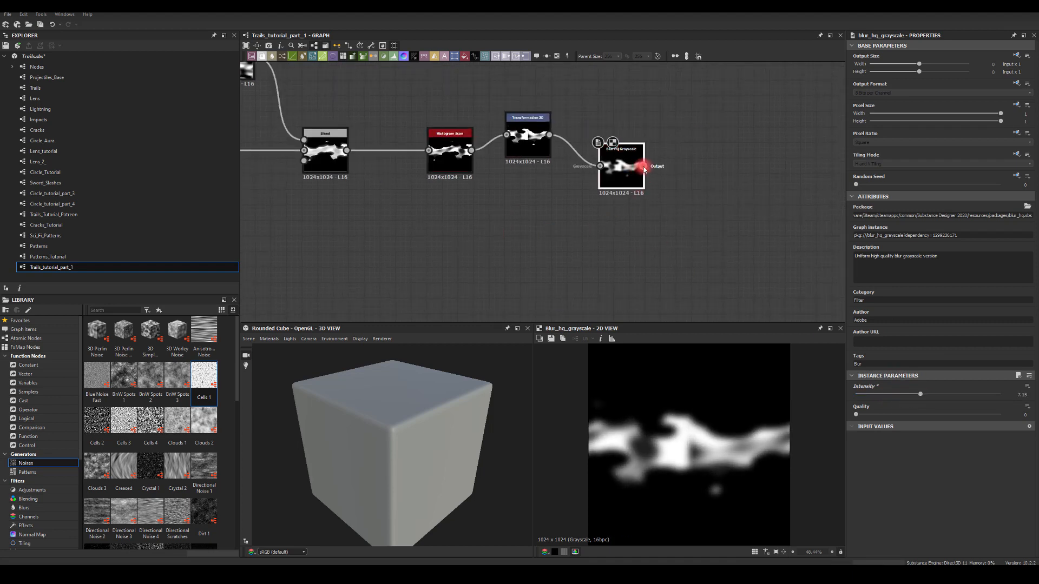
left_click_drag(643, 166, 712, 176)
type("histogram")
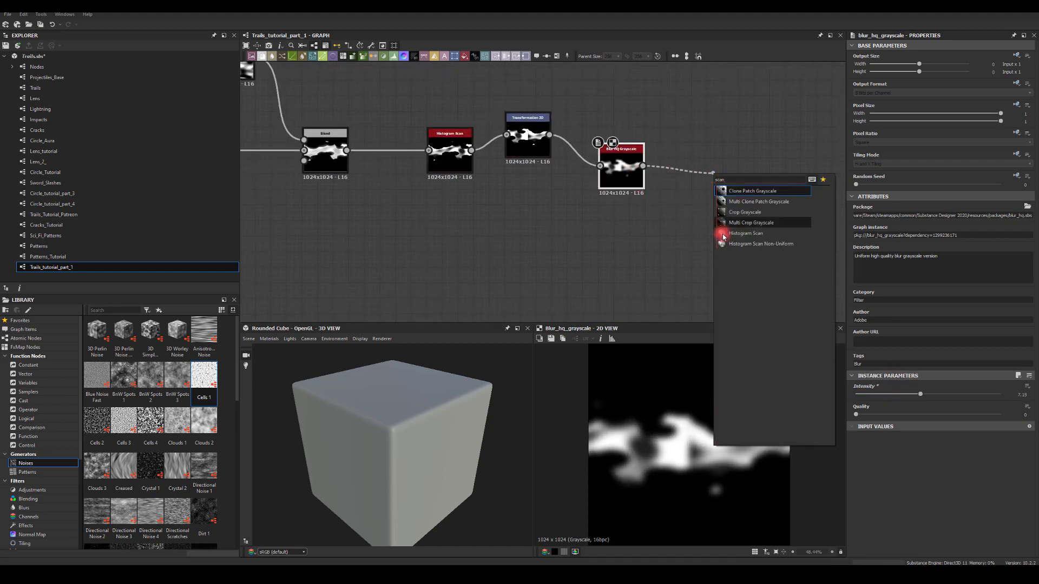
left_click(724, 232)
left_click_drag(856, 394, 950, 395)
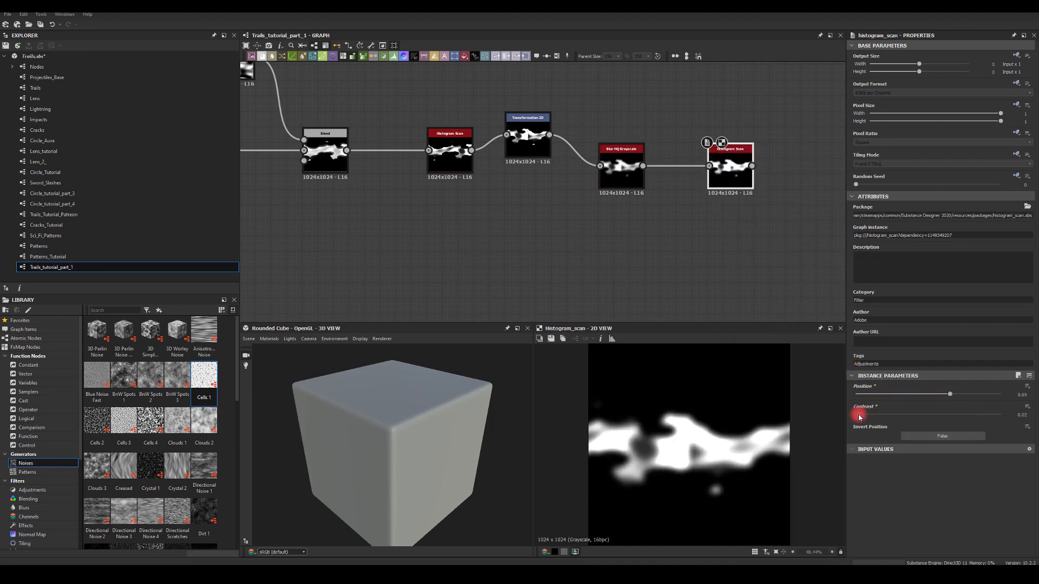
left_click_drag(860, 415, 944, 395)
Delete the offset Transformation 2D, the Blur HQ Grayscale and the final Histogram Scan at the end of the chain
middle_click_drag(559, 186, 636, 207)
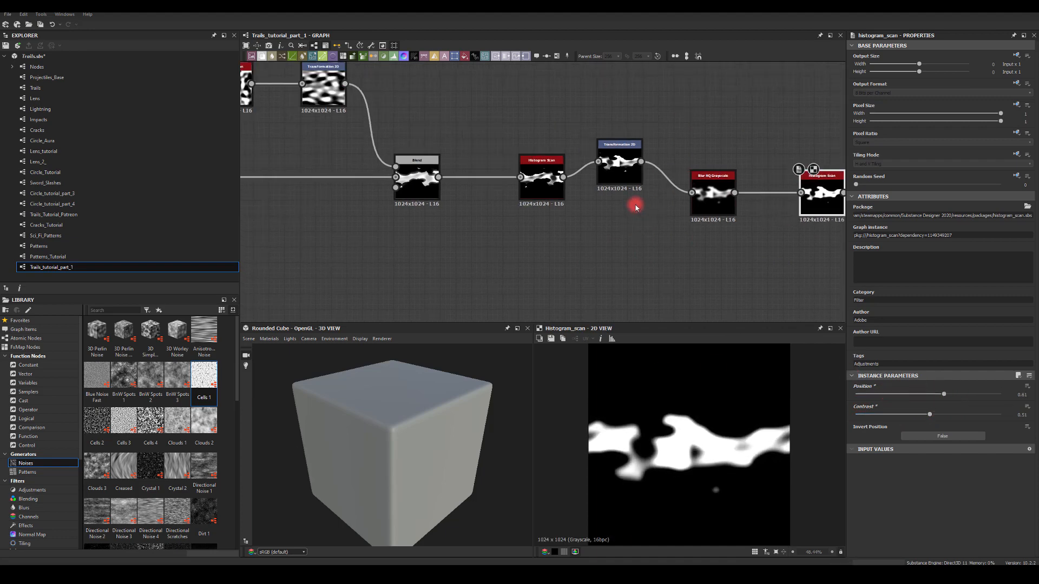
middle_click_drag(595, 237, 554, 229)
left_click_drag(557, 111, 796, 247)
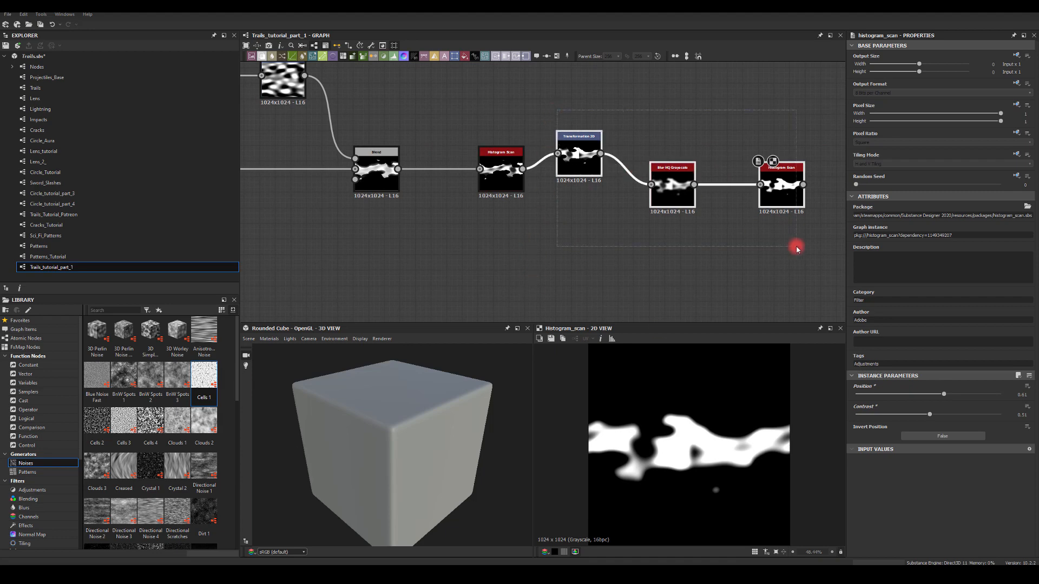
key("Delete")
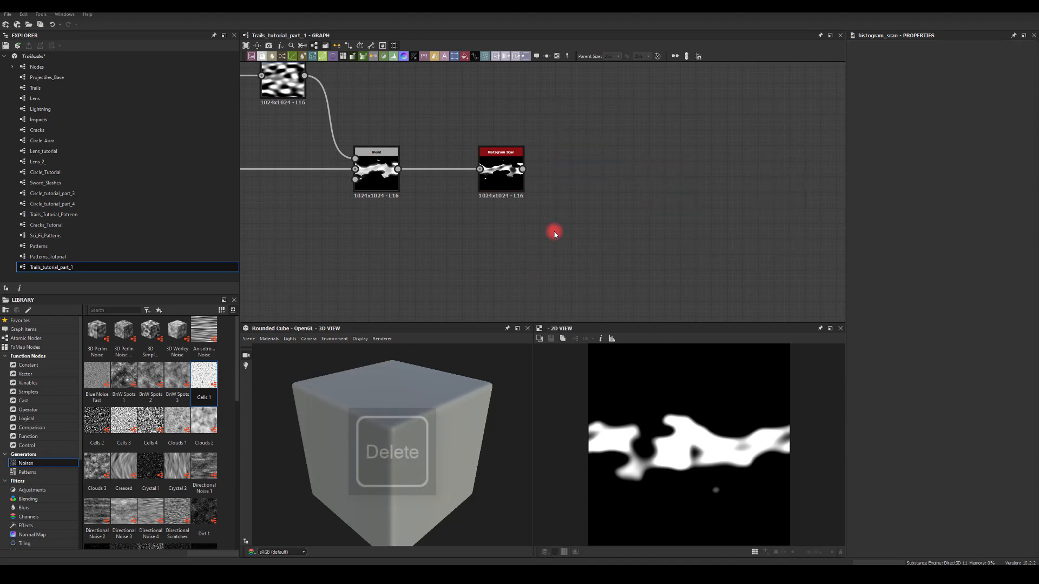
Delete the Histogram Scan connected to the Subtract Blend's output and preview the Blend
left_click(498, 159)
middle_click_drag(496, 108, 600, 132)
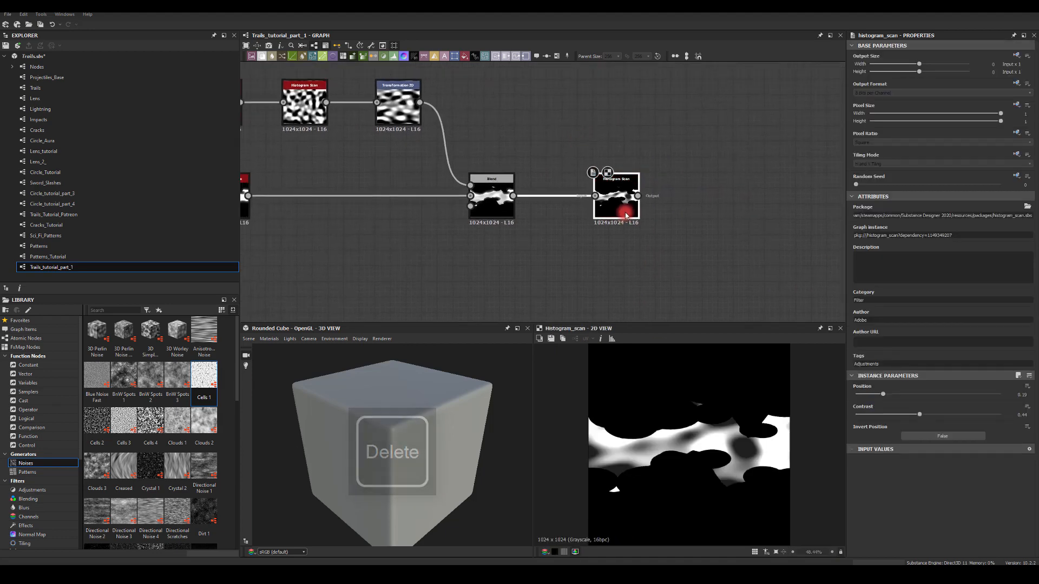
left_click_drag(622, 212, 590, 97)
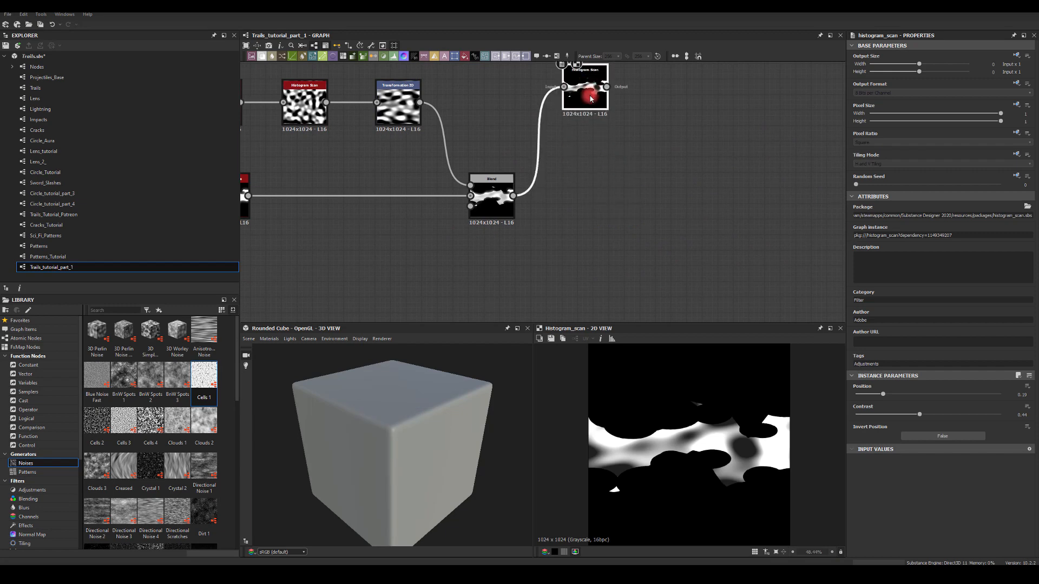
left_click(494, 205)
left_click(584, 88)
key("Delete")
left_click(493, 200)
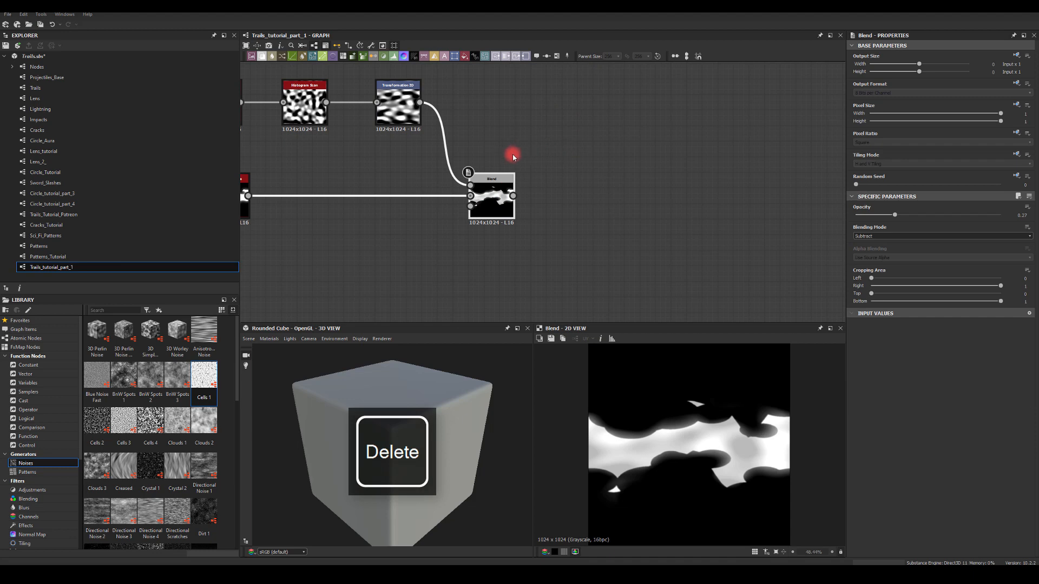
Try connecting a Transformation 2D to the Subtract Blend's output with an X offset of about 0.44
middle_click_drag(542, 153, 528, 147)
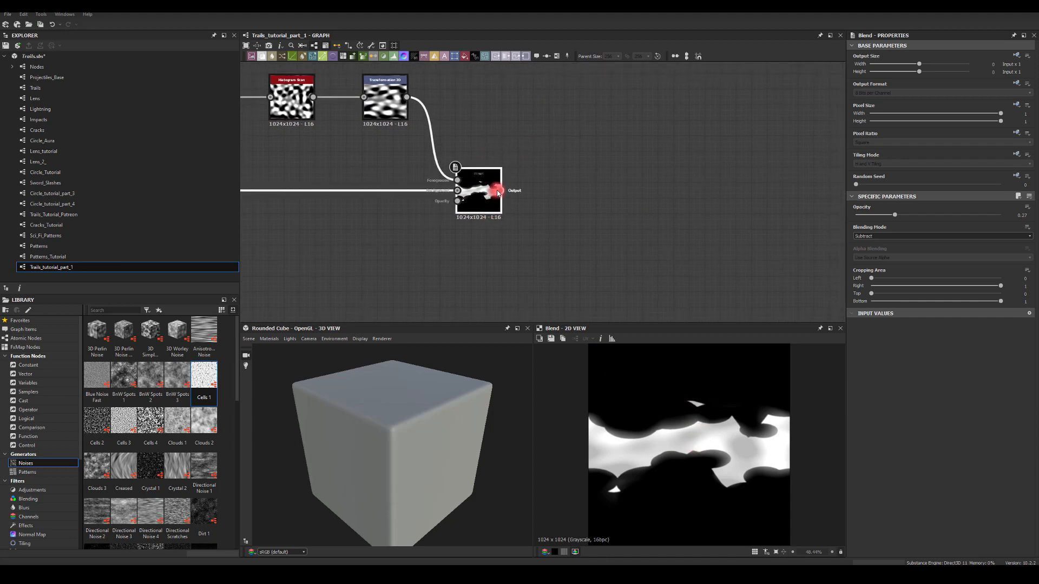
left_click_drag(497, 190, 600, 201)
type("tr")
left_click(617, 219)
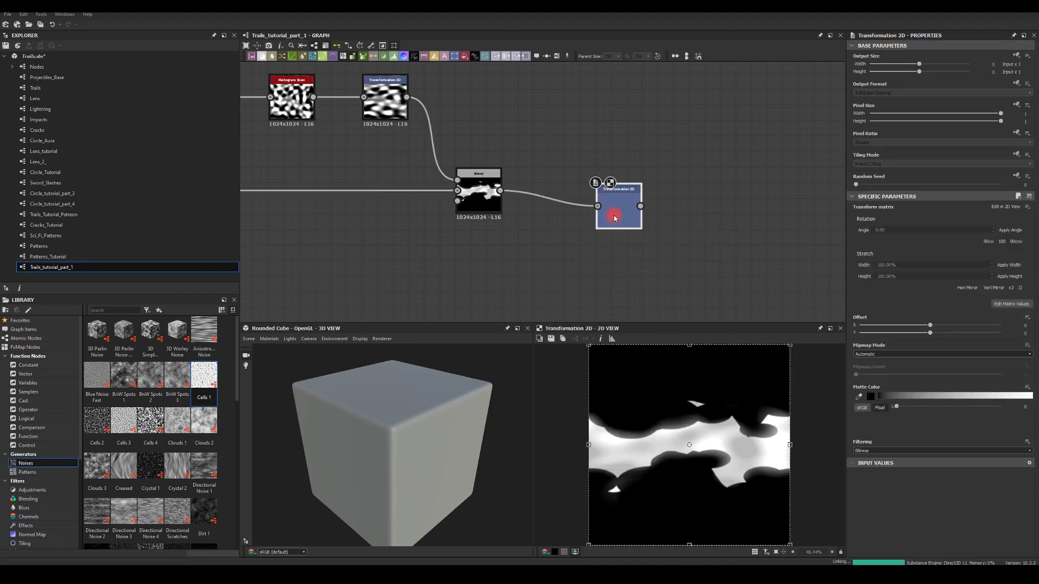
left_click_drag(928, 325, 992, 326)
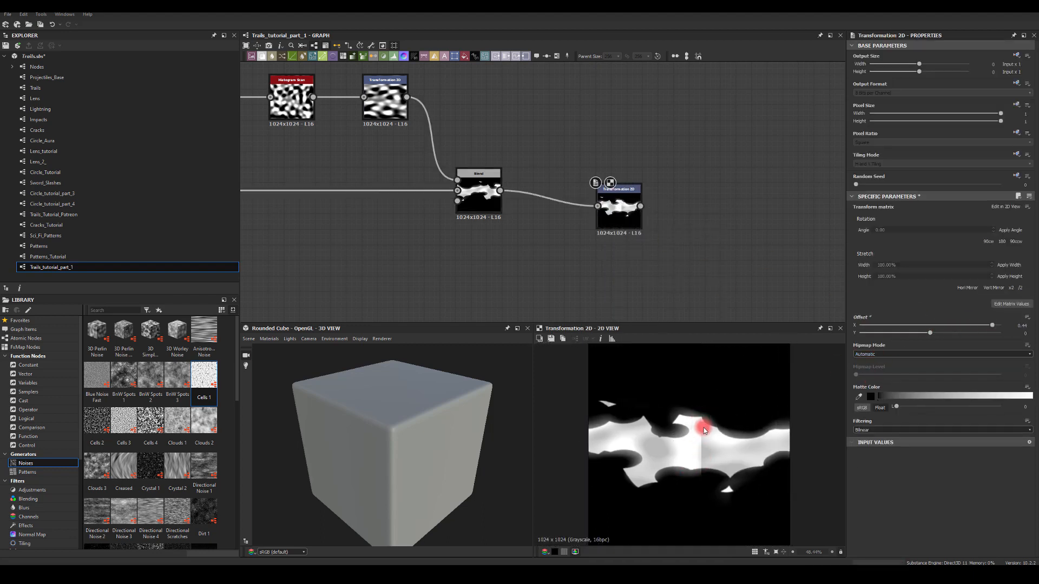
Delete the Transformation 2D just connected to the Subtract Blend
left_click_drag(630, 227, 615, 172)
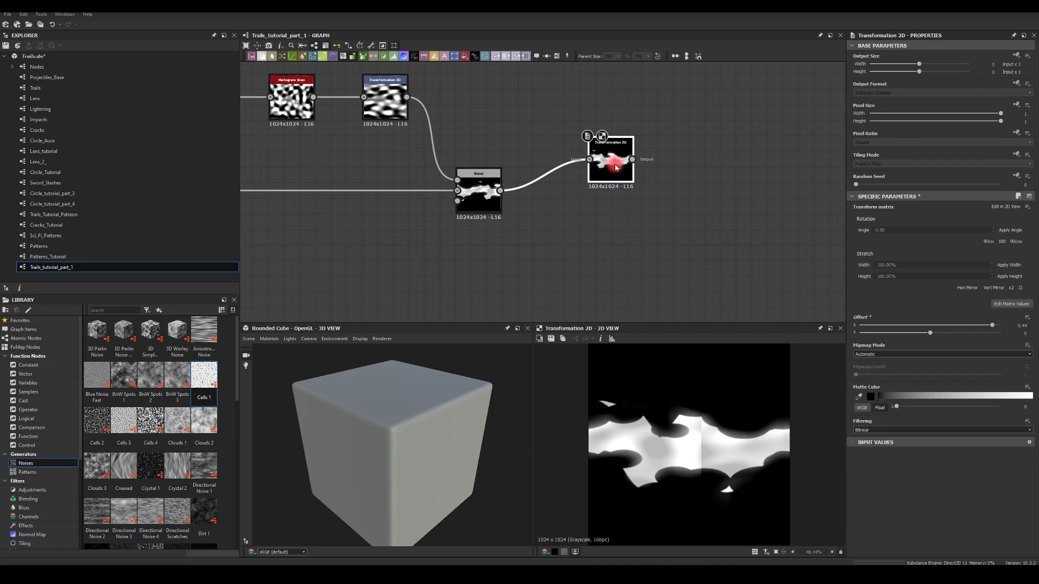
left_click_drag(616, 167, 612, 149)
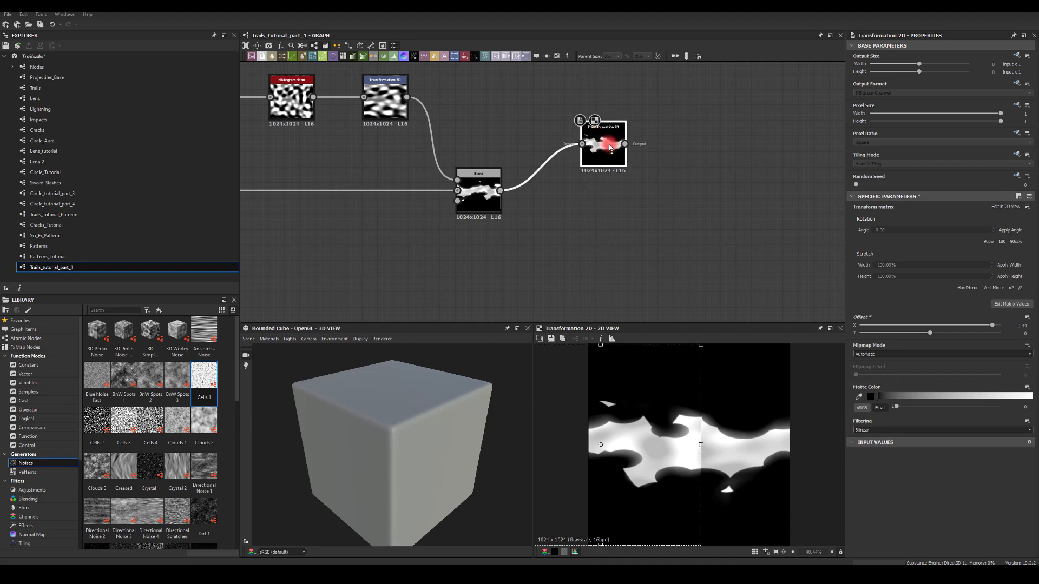
key("Delete")
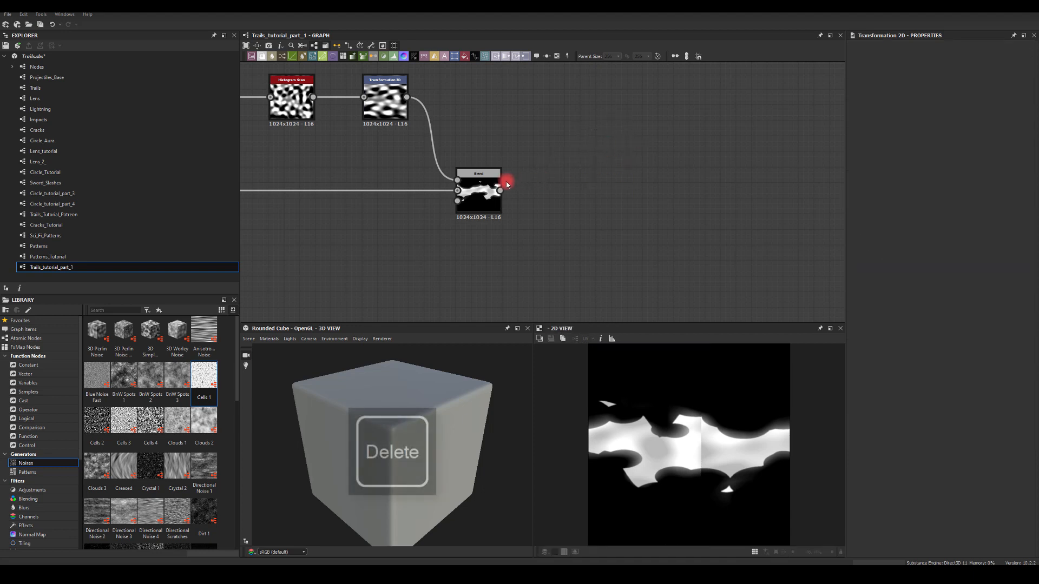
Connect a Warp to the Subtract Blend's output and feed its gradient input from a new Perlin Noise
left_click_drag(500, 190, 600, 193)
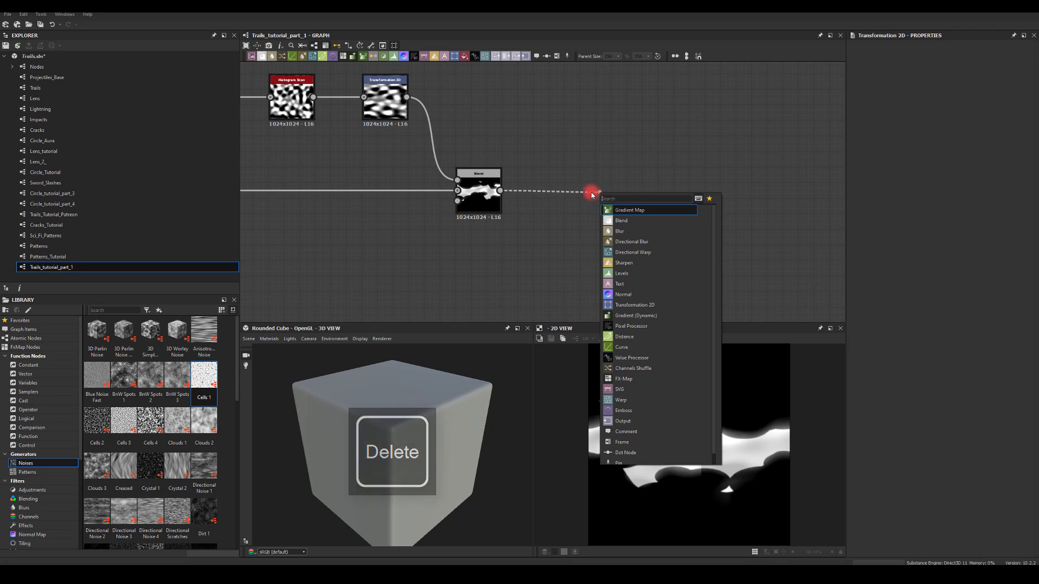
type("war")
left_click(603, 211)
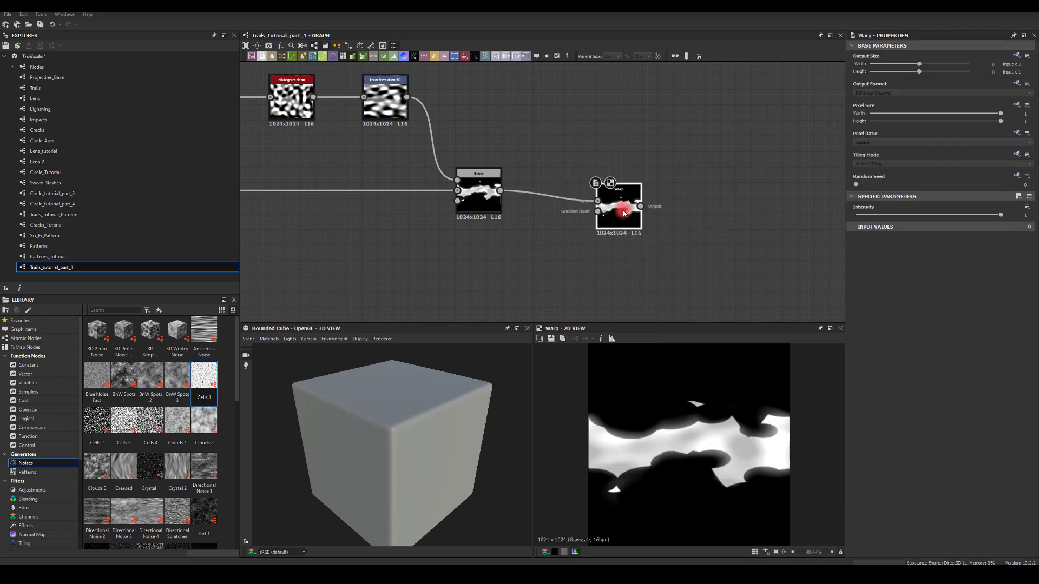
key("Tab")
type("per")
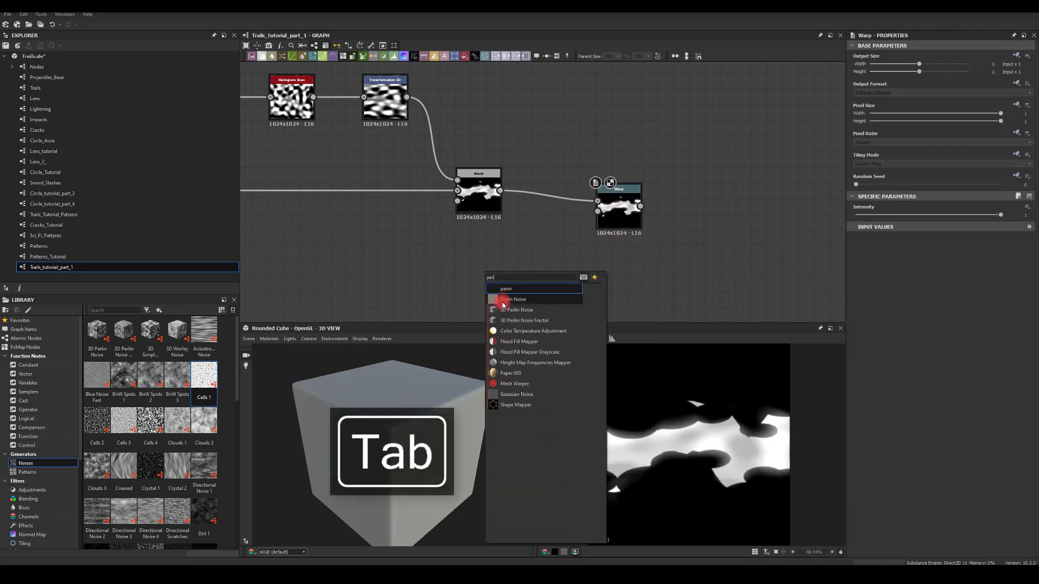
left_click(502, 300)
left_click_drag(494, 270, 619, 204)
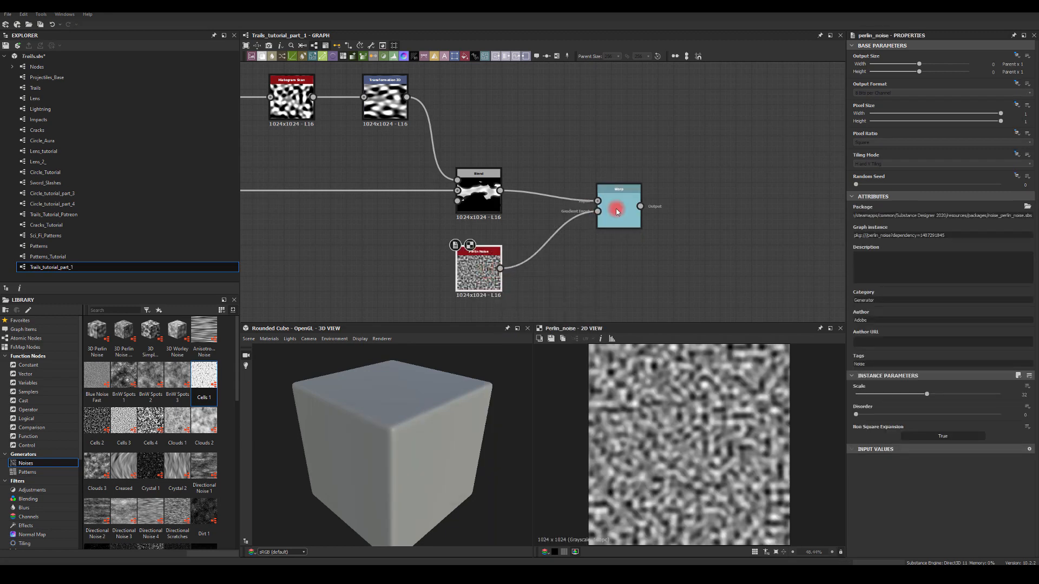
Set the new Perlin Noise's scale to 12 and the Warp's intensity to about 0.61
left_click(619, 204)
left_click_drag(917, 219, 890, 216)
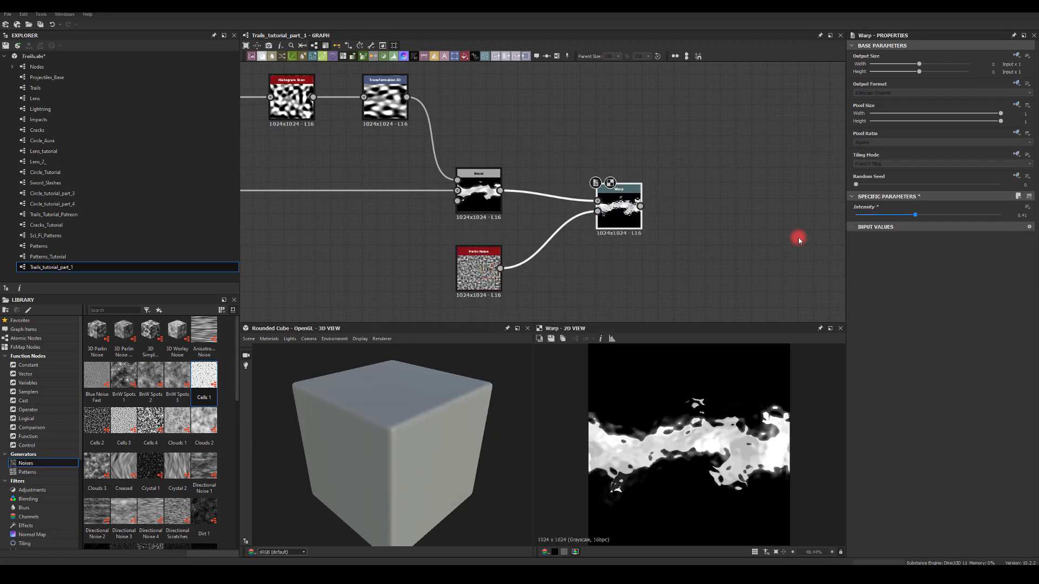
left_click(476, 270)
mouse_move(891, 394)
left_mouse_down()
mouse_move(862, 395)
mouse_move(881, 394)
left_mouse_up()
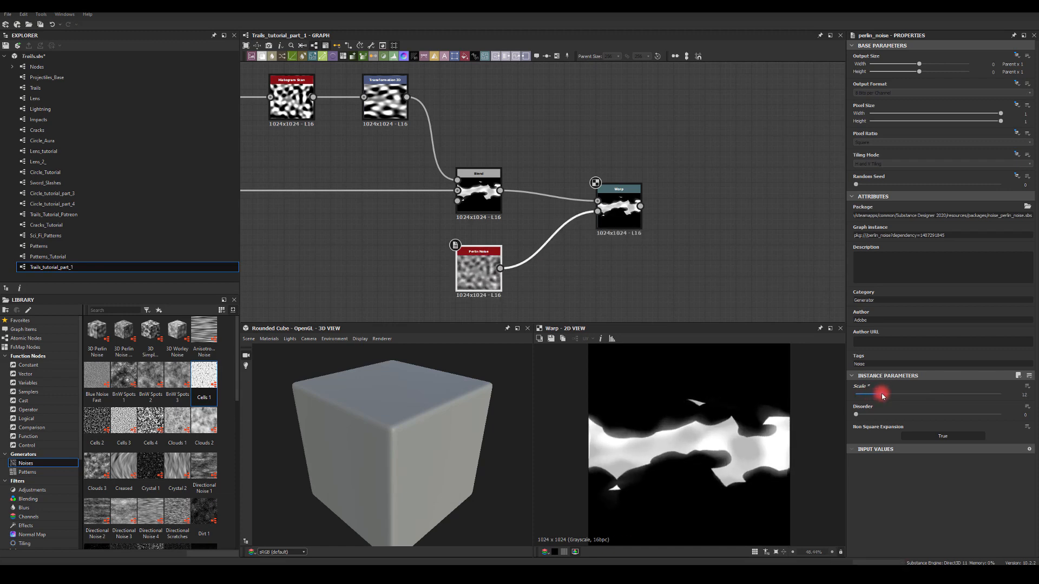
left_click(612, 211)
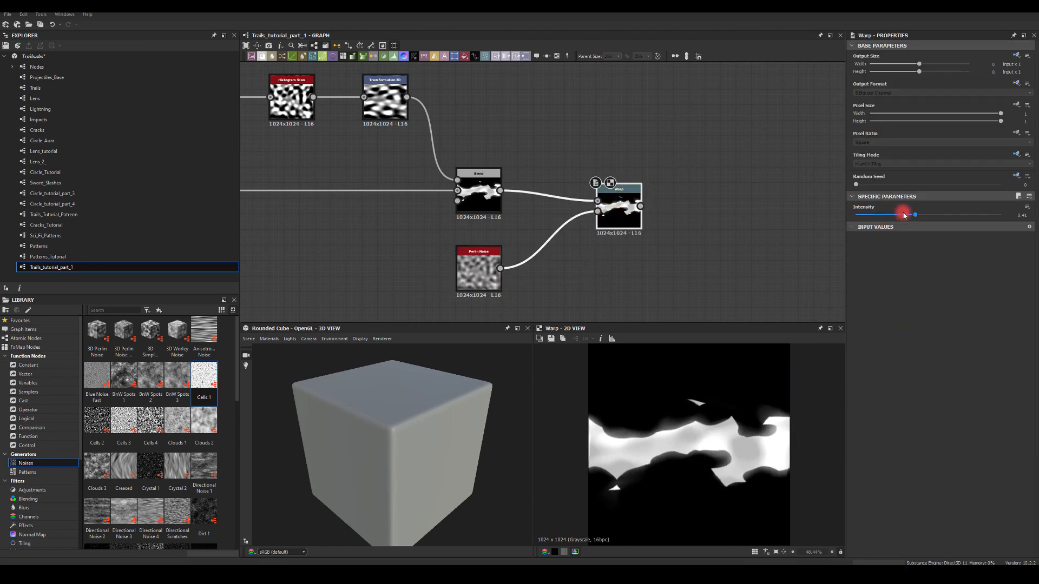
left_click_drag(916, 217, 943, 221)
Connect a Transformation 2D to the Warp's output and set its X offset to -0.5
middle_click_drag(728, 196, 651, 190)
left_click_drag(567, 200, 639, 200)
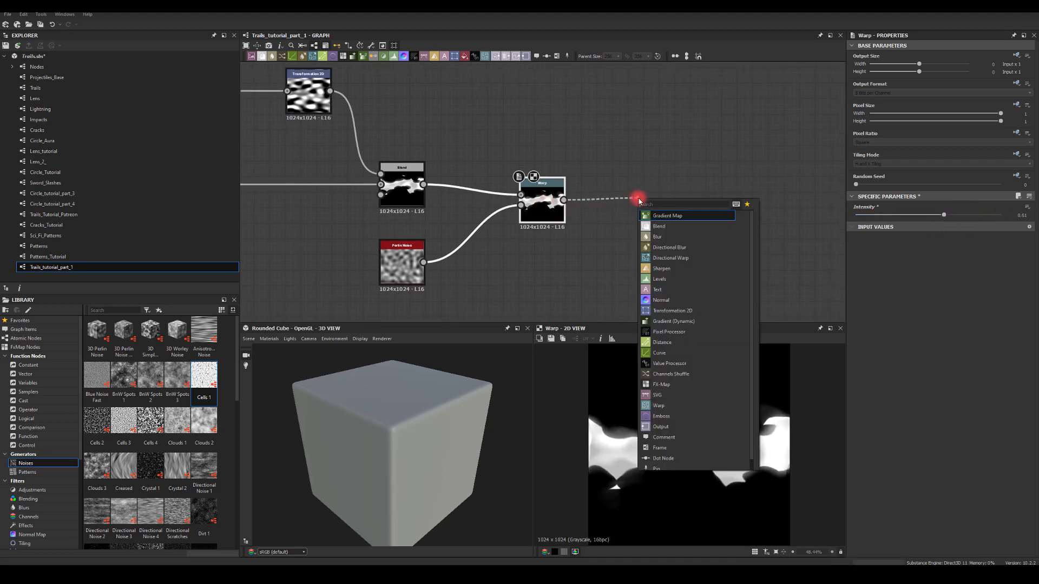
type("tra")
left_click(659, 216)
double_click(663, 200)
left_click_drag(930, 326, 861, 327)
left_click(711, 276)
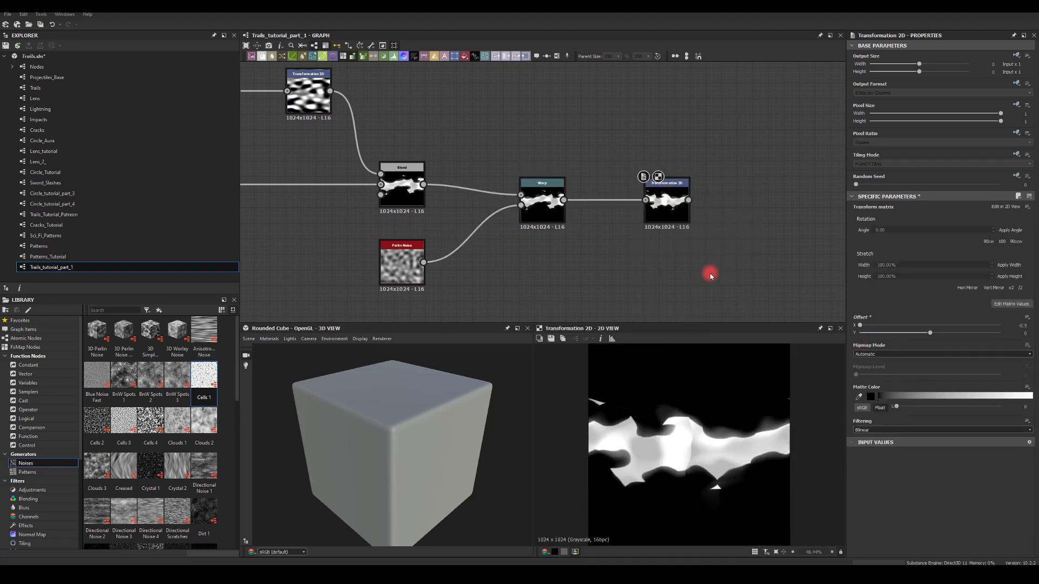
Connect a Blur HQ Grayscale to the offset Transformation 2D, with quality 1 and an intensity of about 1.74
left_click_drag(688, 200, 738, 206)
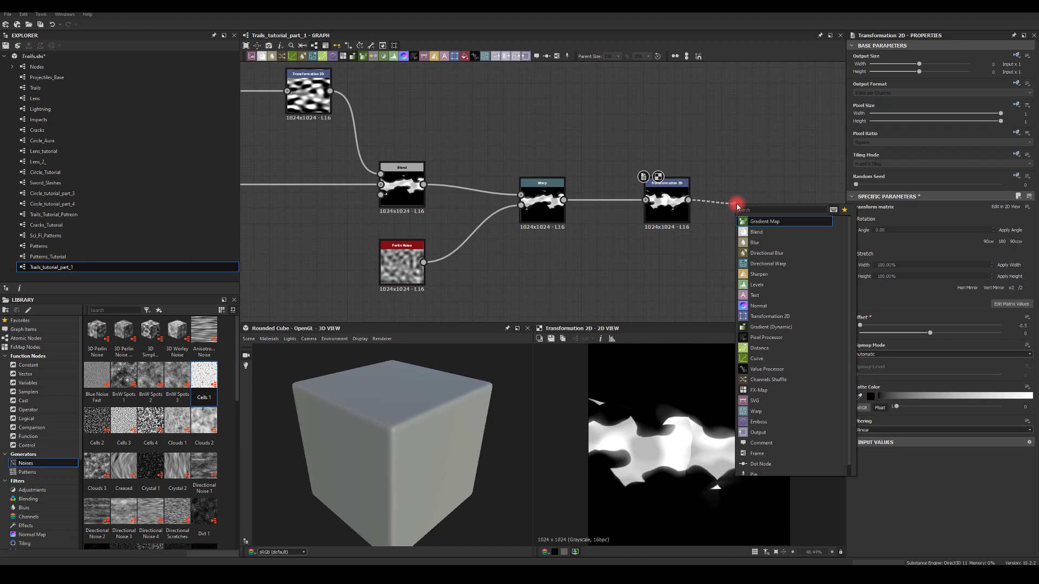
left_click(755, 242)
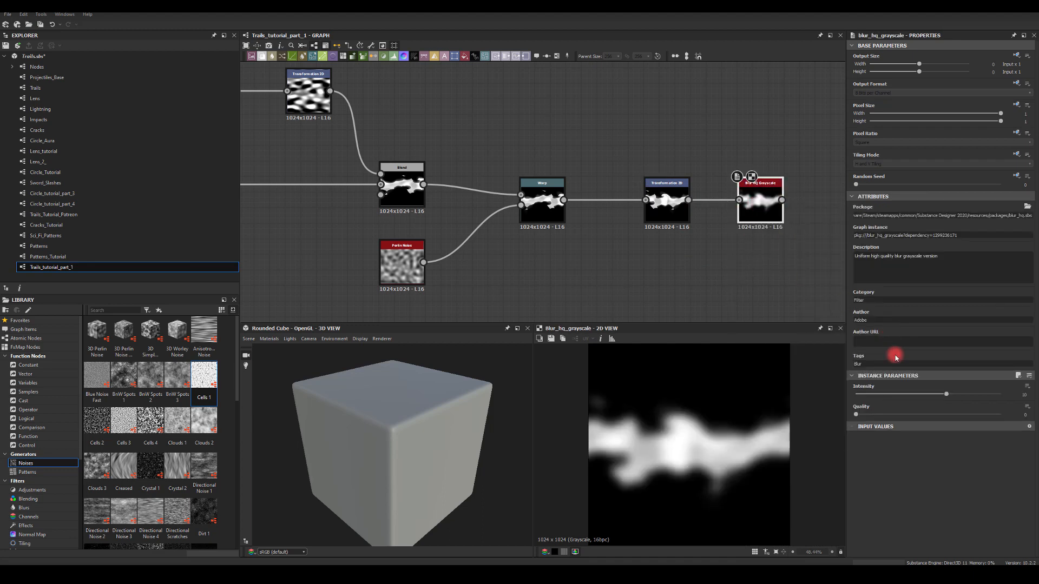
left_click_drag(945, 394, 879, 397)
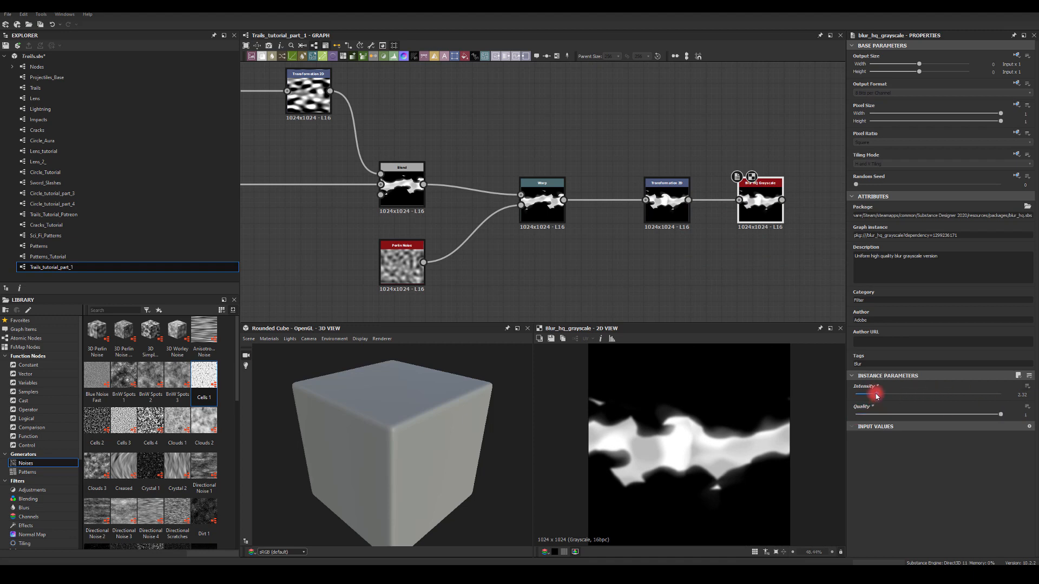
left_click_drag(877, 396, 870, 396)
left_click_drag(748, 201, 733, 199)
Connect another Transformation 2D to the Blur HQ Grayscale and rotate it 90 degrees clockwise
middle_click_drag(734, 185, 632, 179)
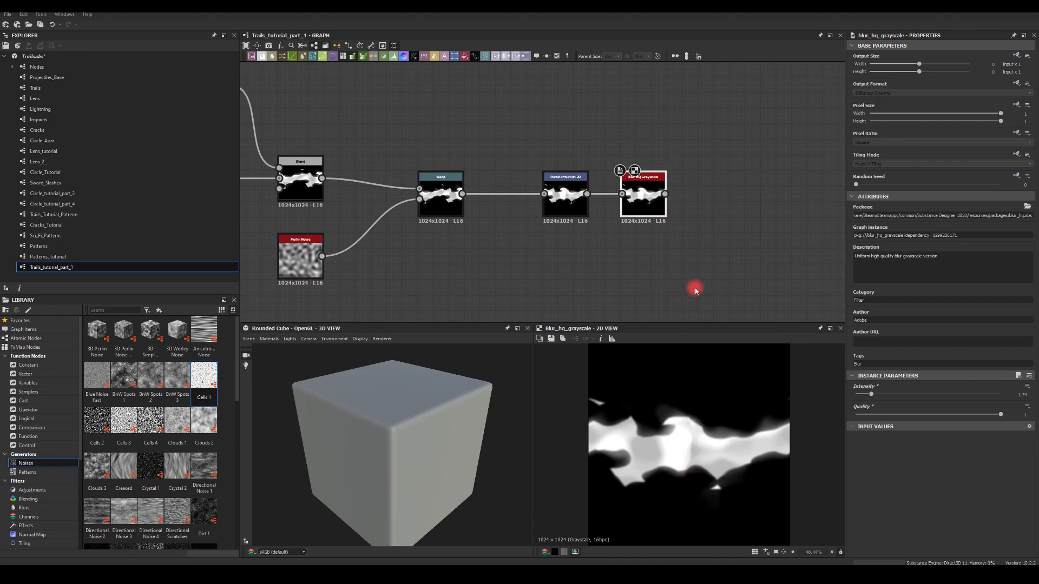
middle_click_drag(694, 167, 615, 159)
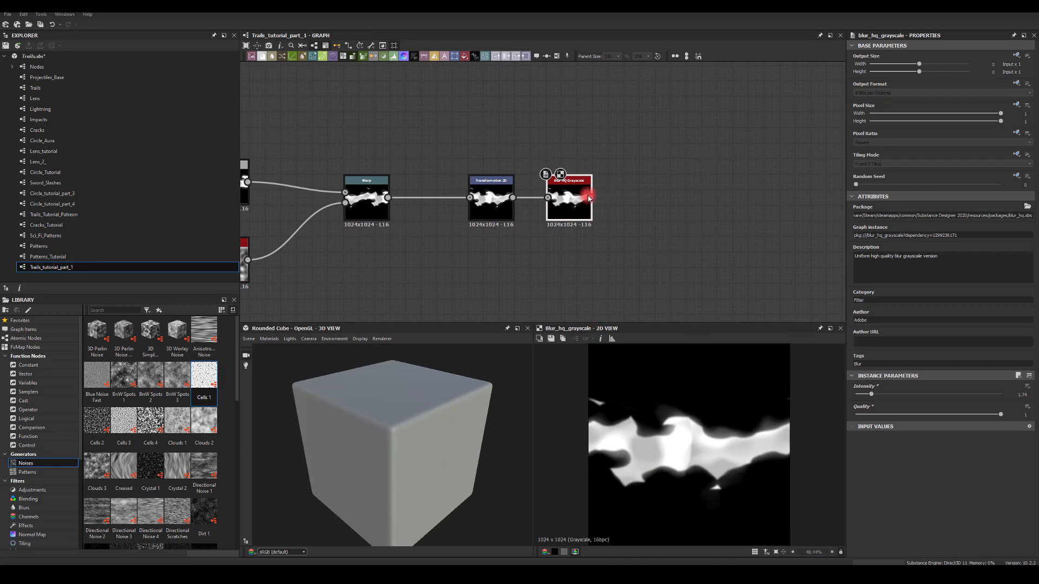
left_click_drag(589, 199, 680, 198)
type("tr")
left_click(682, 204)
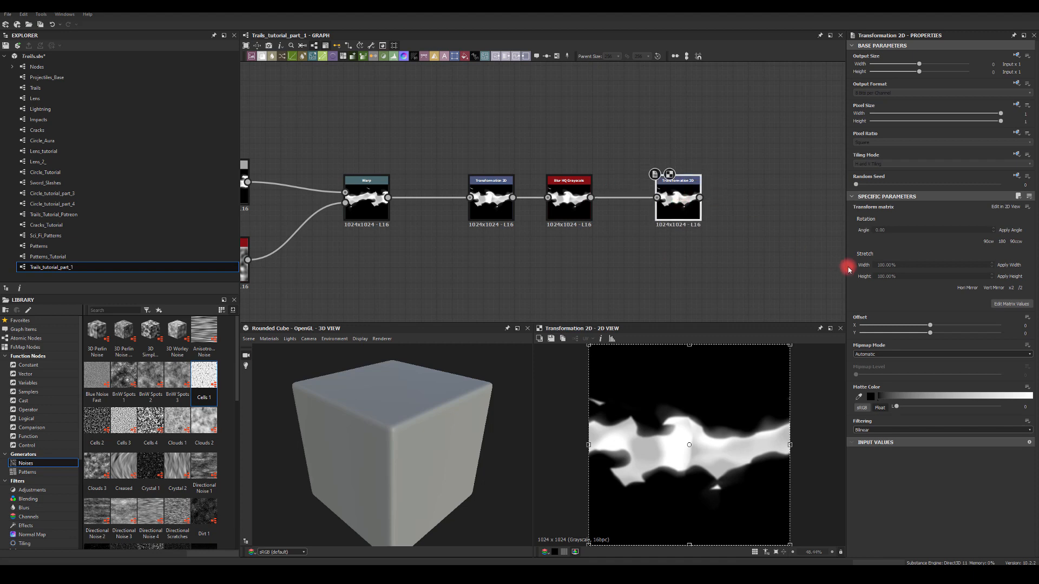
left_click(988, 242)
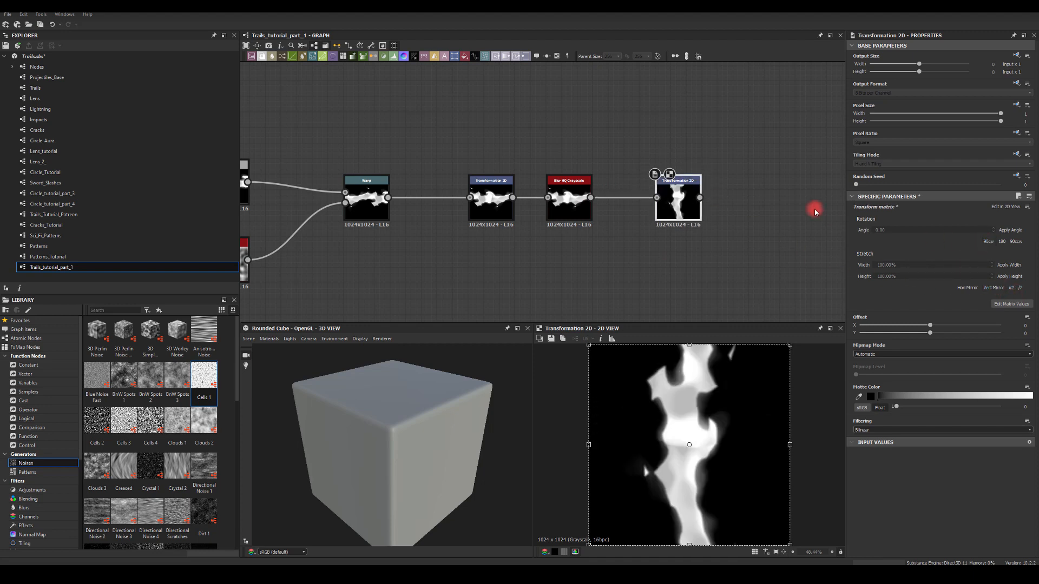
Connect a Trapezoid Transform Grayscale to the rotated Transformation 2D and set its top stretch to about 0.95
middle_click_drag(714, 189, 625, 186)
left_click_drag(610, 195, 675, 192)
type("tr")
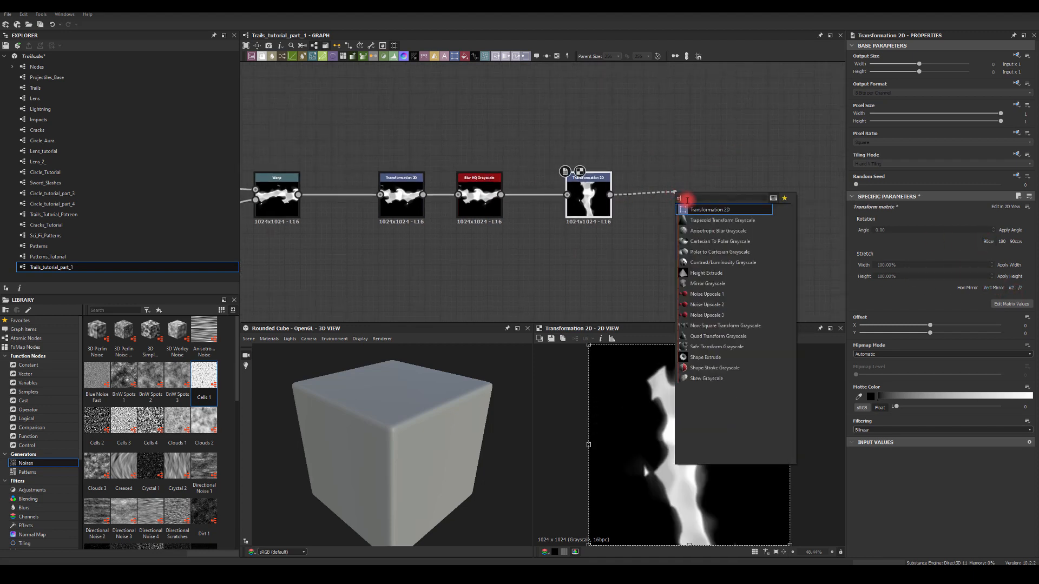
left_click(701, 221)
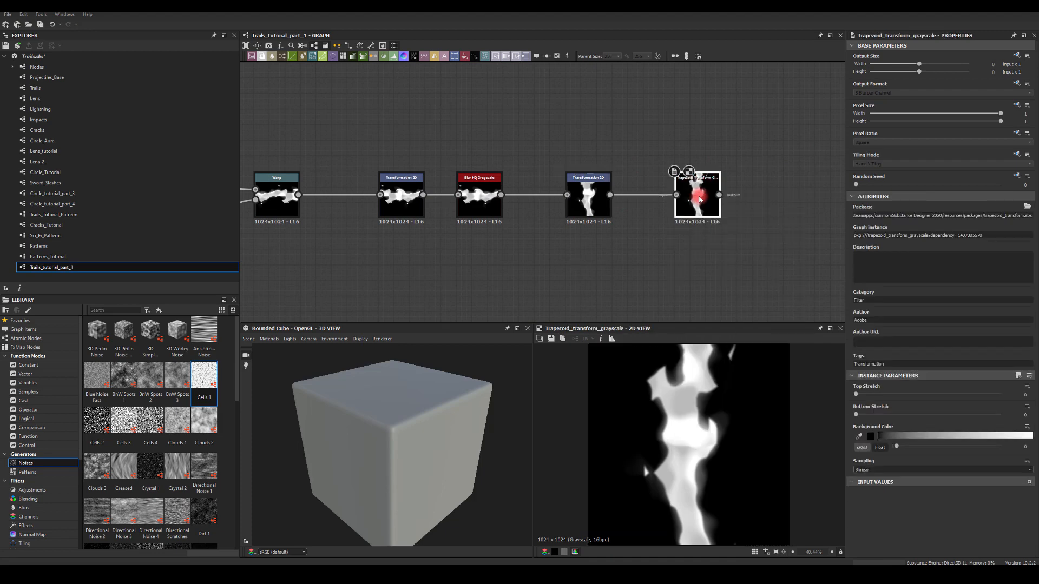
left_click_drag(856, 395, 994, 398)
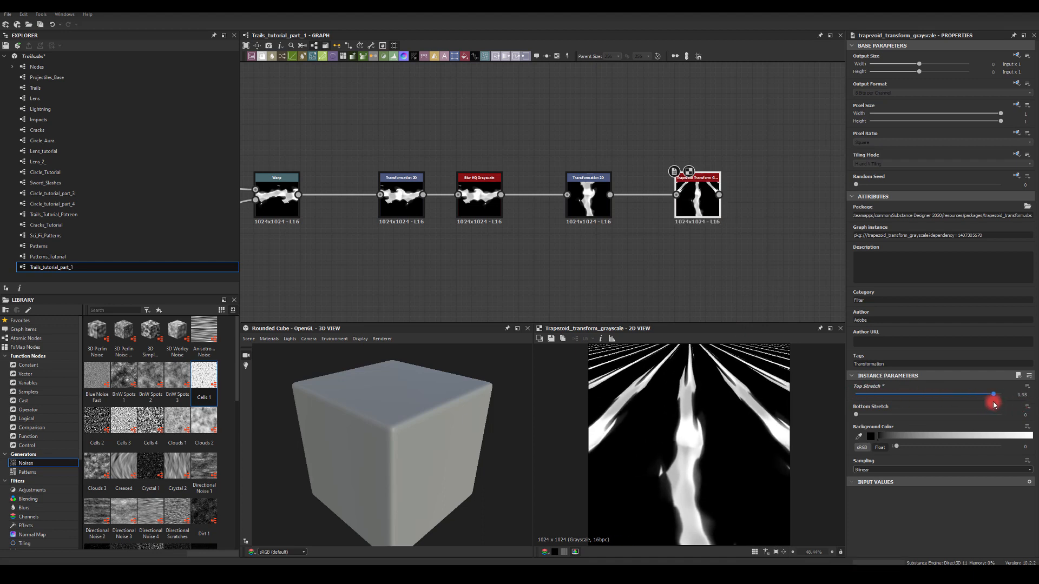
Set the Trapezoid Transform Grayscale's tiling mode to Absolute with No Tiling
left_click(1017, 156)
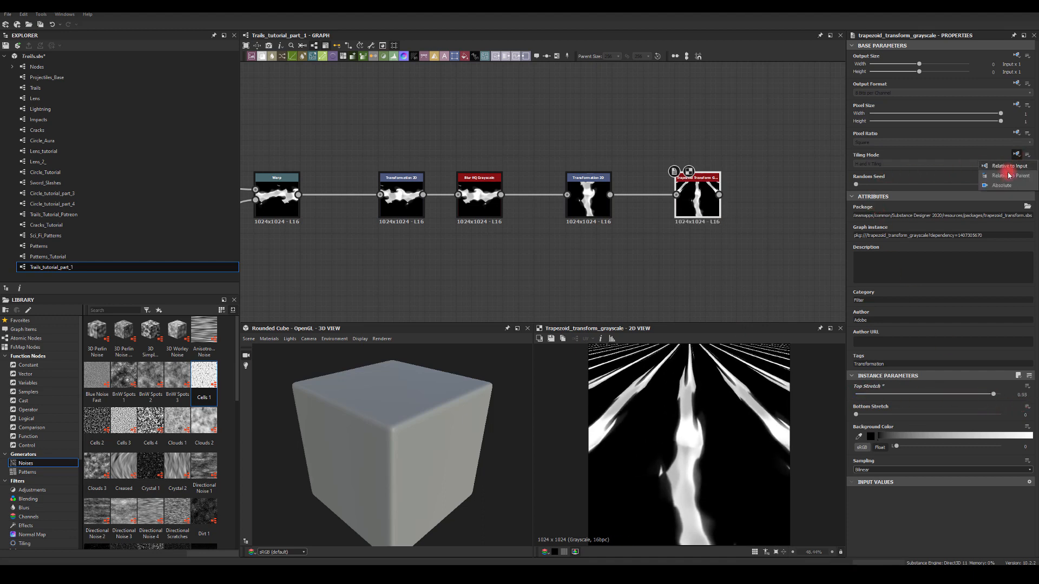
left_click(997, 174)
left_click(879, 164)
left_click(865, 173)
Connect another Transformation 2D to the Trapezoid Transform Grayscale and rotate it 90 degrees clockwise
middle_click_drag(716, 146, 658, 115)
left_click_drag(661, 164, 719, 165)
key("Return")
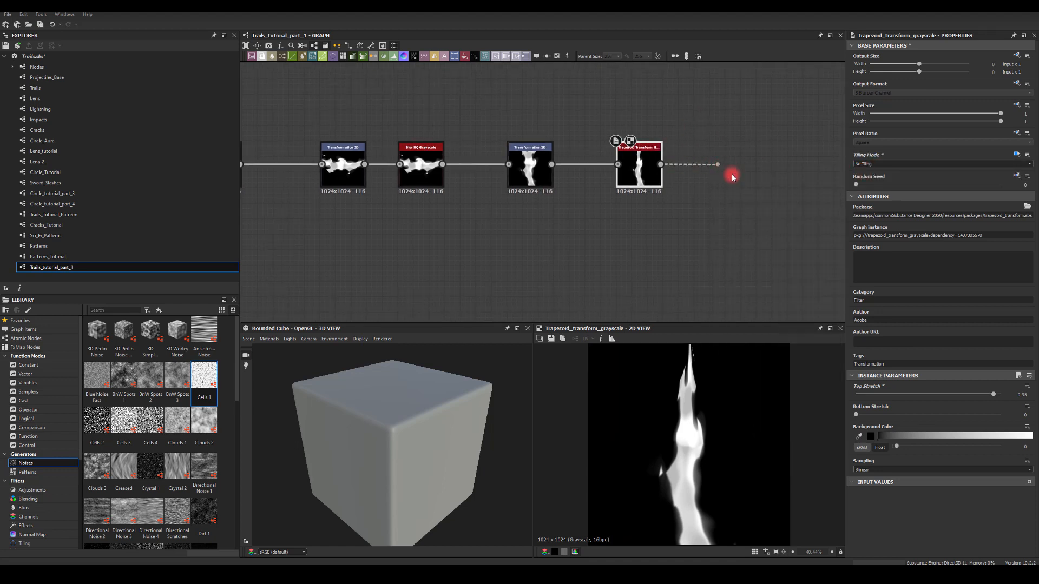
left_click(986, 243)
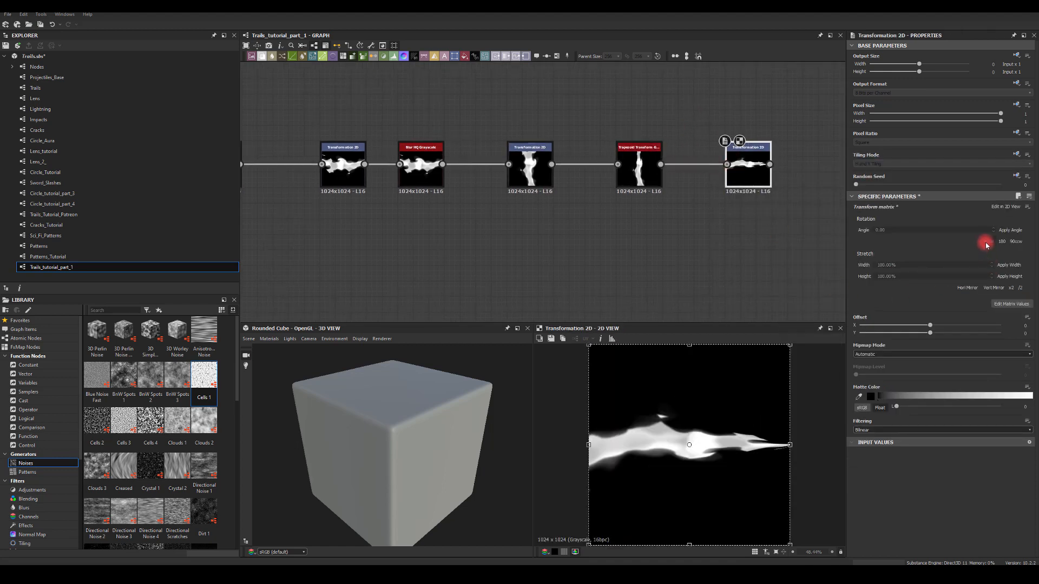
Move the last Transformation 2D closer to the Trapezoid Transform and connect a Gradient Map to its output
left_click(700, 275)
middle_click_drag(699, 275, 590, 169)
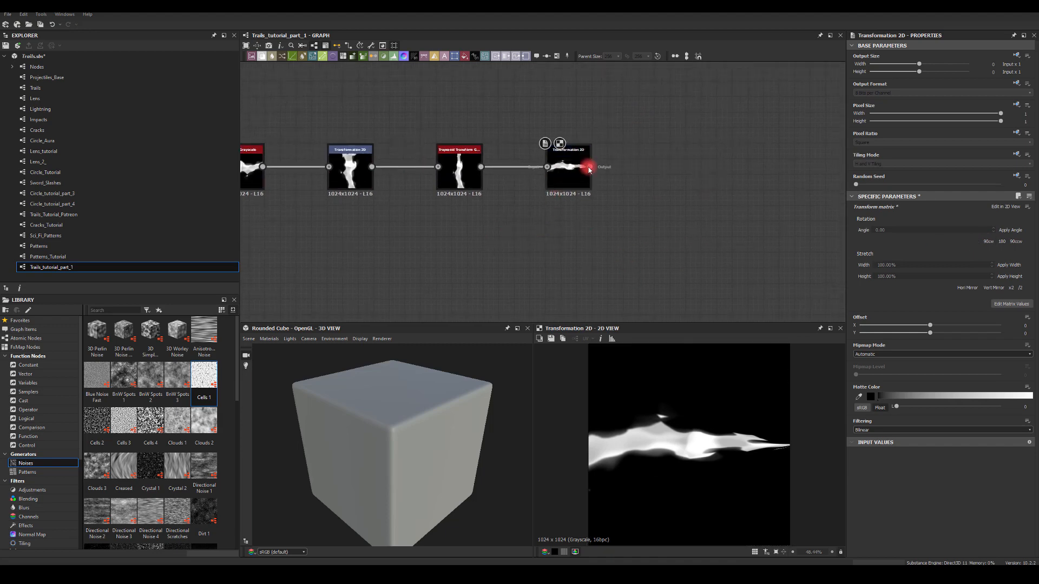
left_click_drag(576, 170, 629, 166)
scroll(652, 187, "down", 5)
left_click(651, 183)
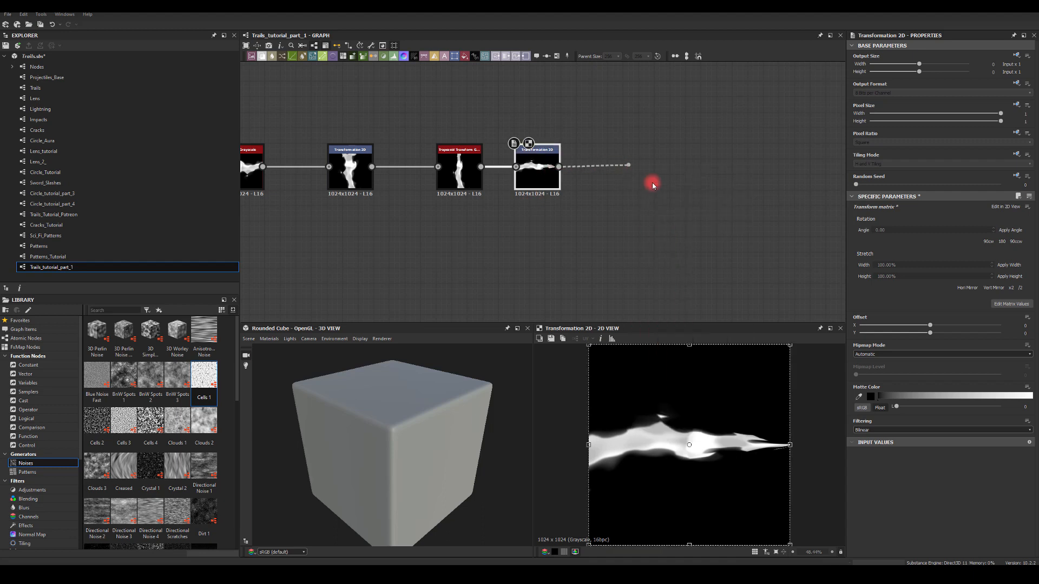
Add a pure red key to the Gradient Map's gradient and place it slightly past the middle
left_click(1011, 291)
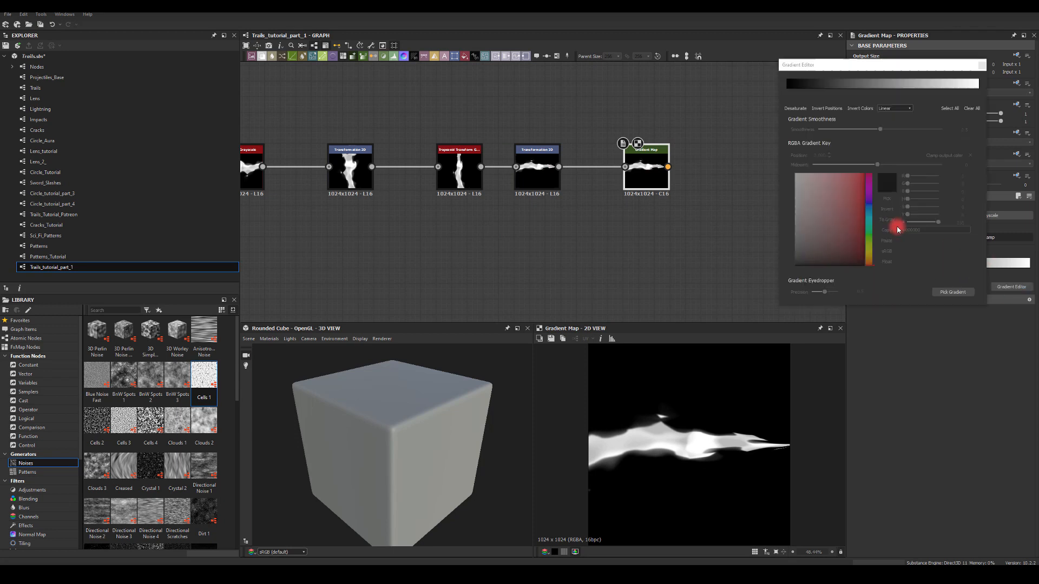
left_click(968, 86)
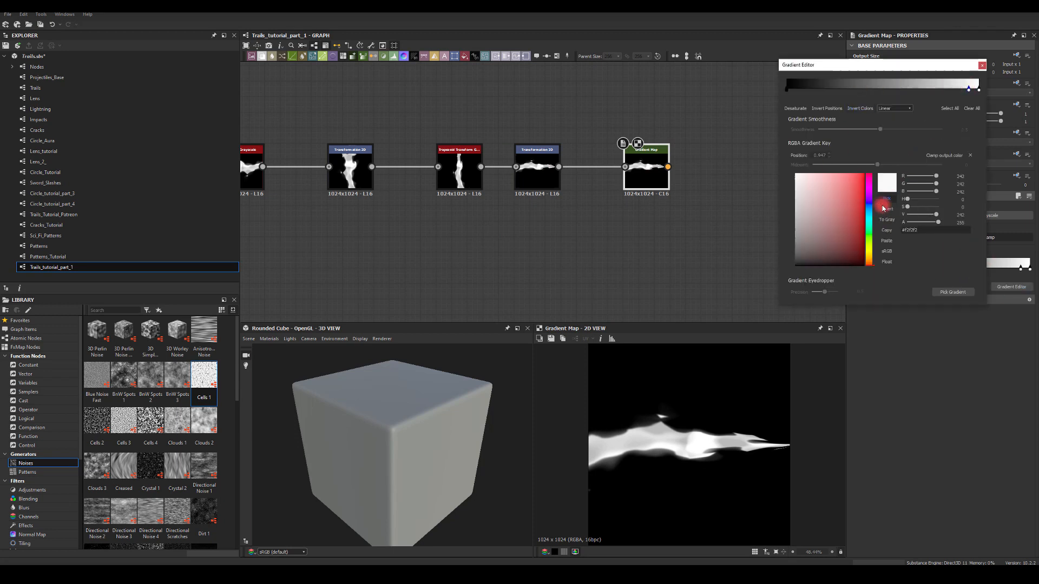
left_click_drag(846, 192, 885, 159)
left_click_drag(968, 89, 896, 95)
Add an orange-yellow #ffa000 gradient key at about position 0.838, between the red and white keys, and close the gradient editor
left_click(959, 86)
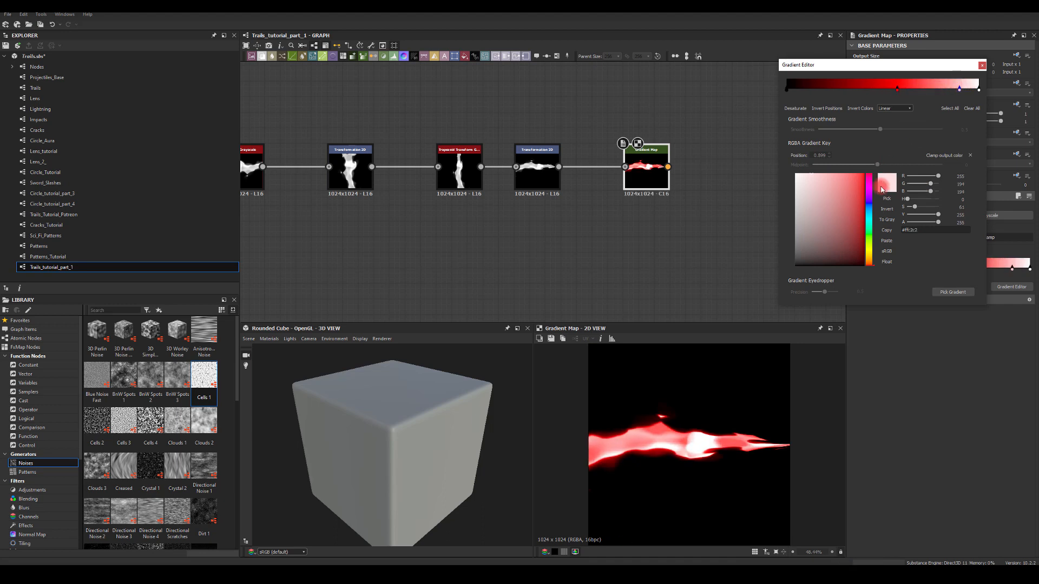
left_click(871, 260)
left_click_drag(837, 220, 891, 149)
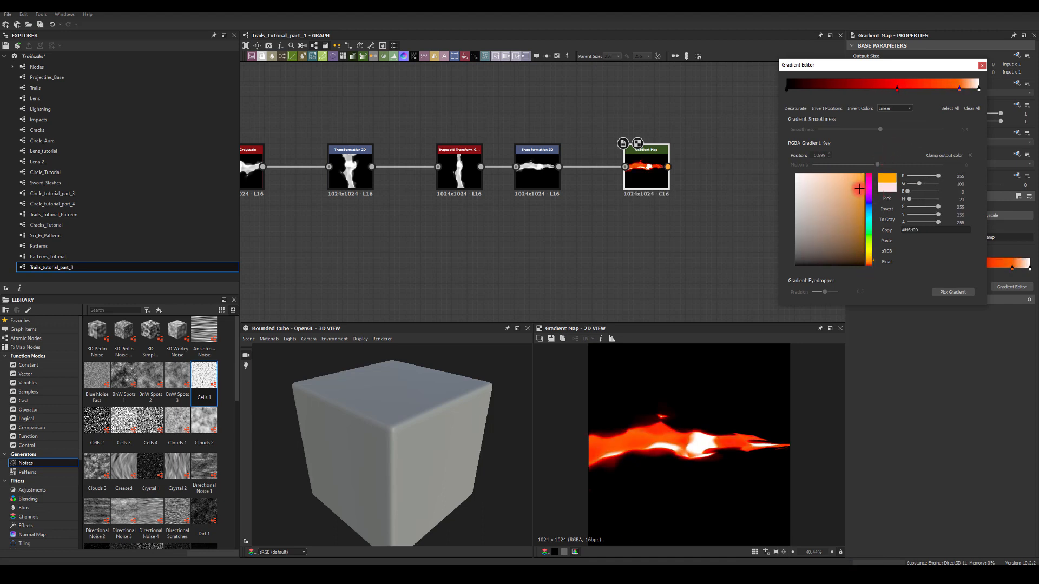
left_click_drag(959, 90, 948, 90)
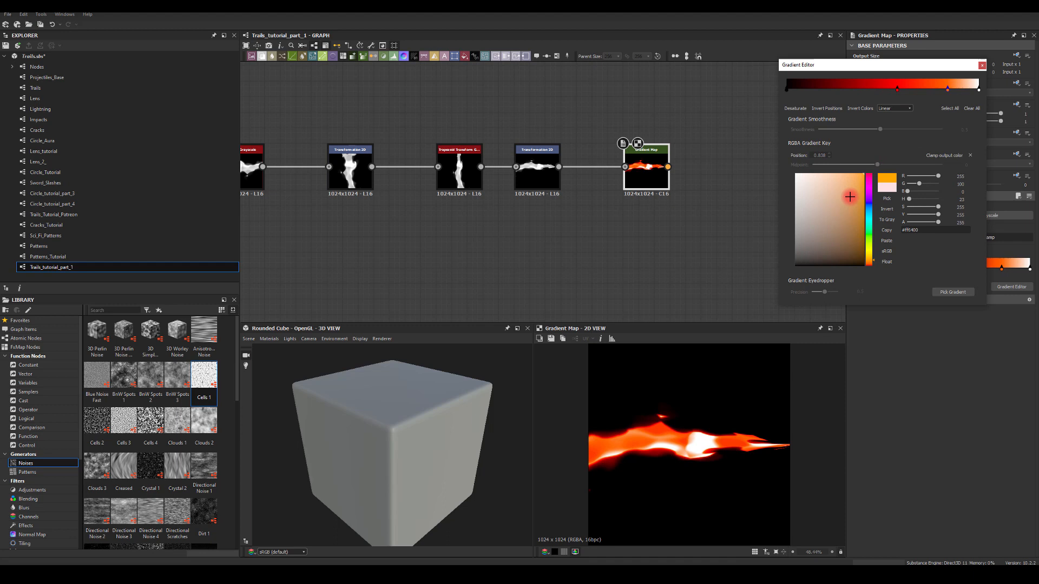
left_click(869, 255)
left_click_drag(869, 256, 869, 256)
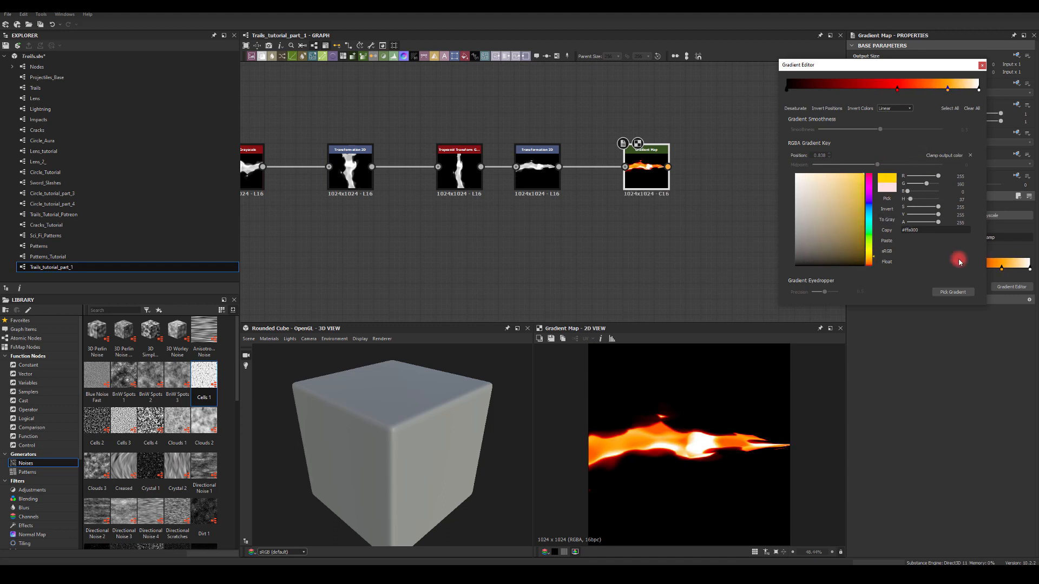
left_click(982, 65)
Connect a Glow node to the Gradient Map's output
left_click_drag(680, 169, 728, 166)
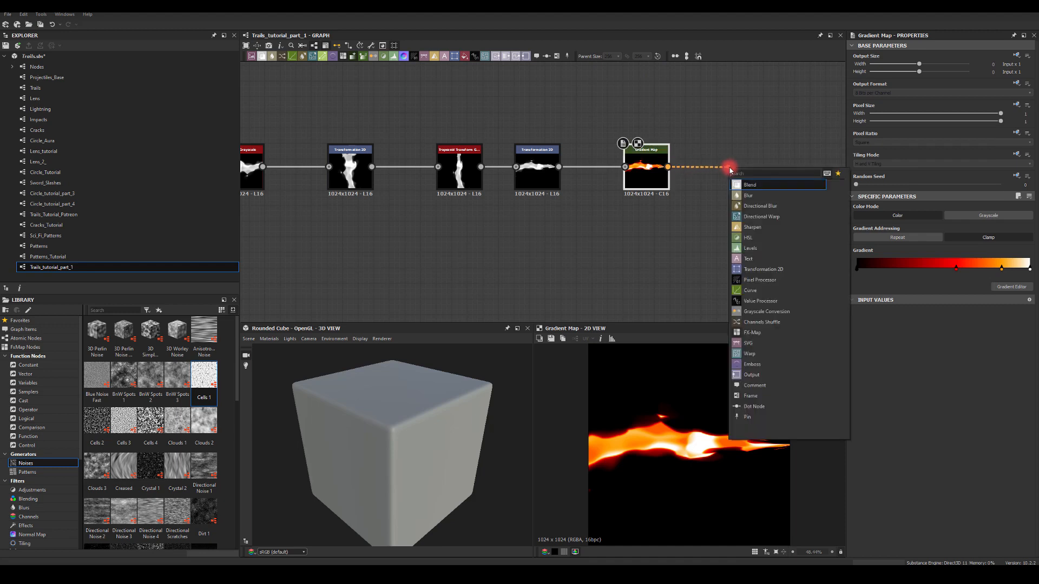
type("glo")
left_click(749, 185)
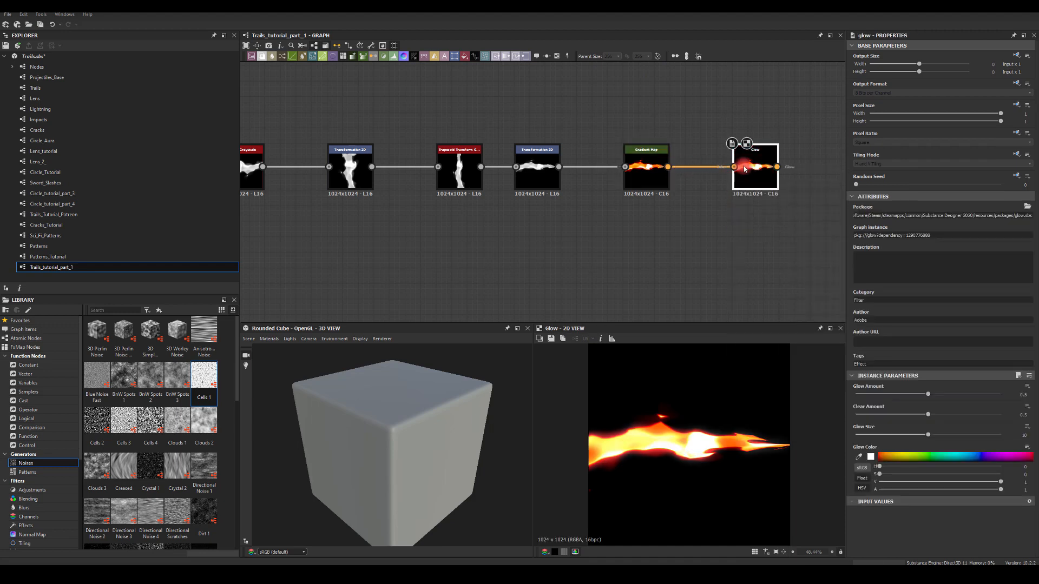
Set the Glow's color to orange #ff8d00, its clear amount to about 0.11 and its glow size to 20
left_click(870, 458)
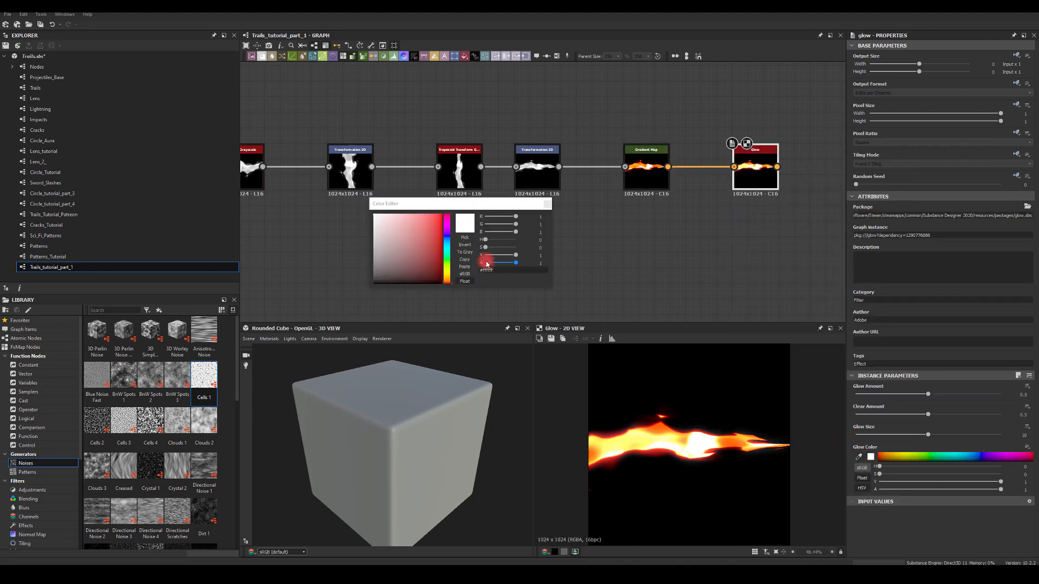
left_click_drag(433, 228, 471, 195)
left_click_drag(445, 274, 448, 278)
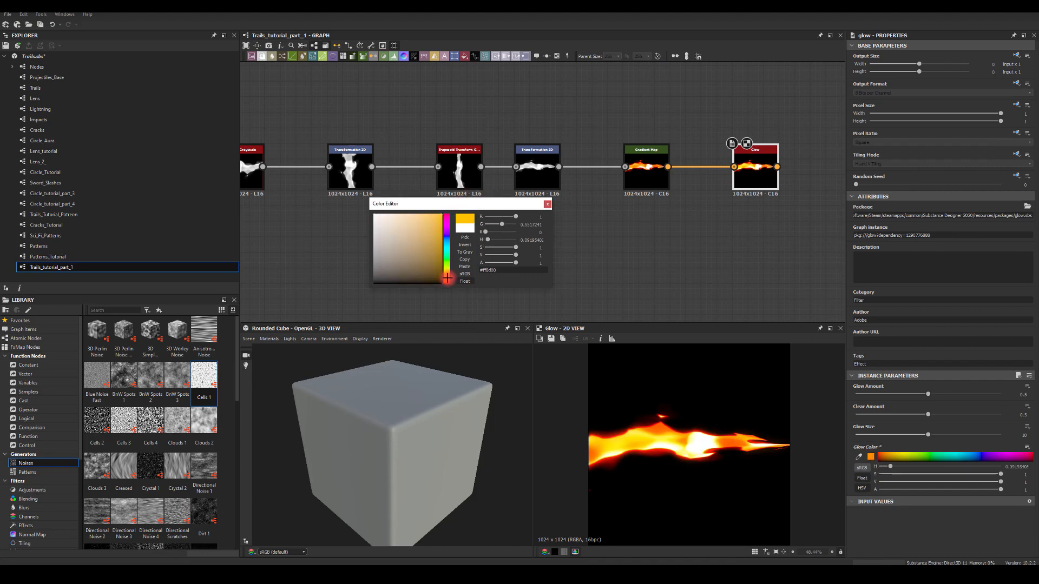
left_click(548, 206)
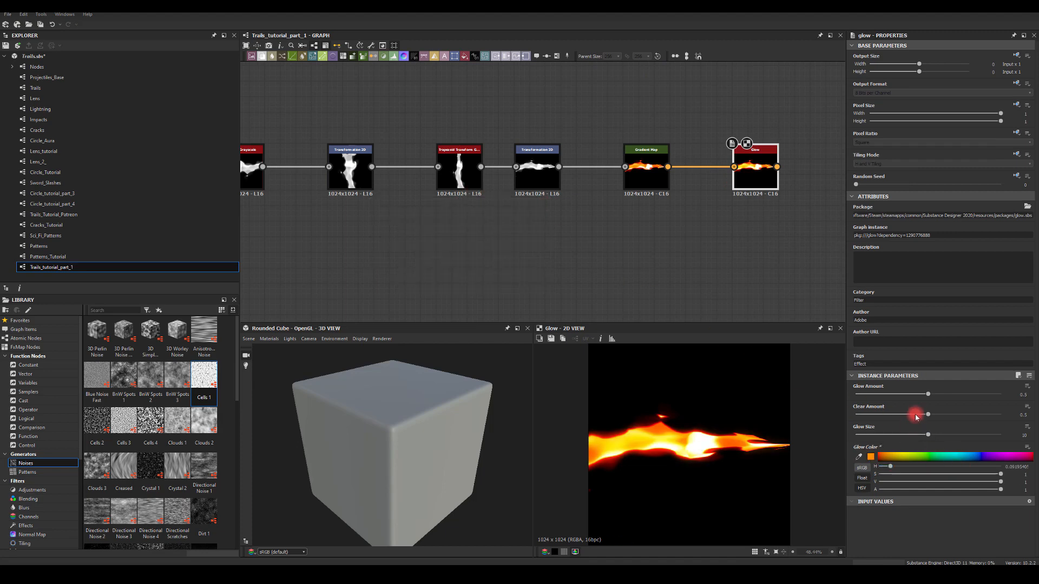
left_click_drag(928, 415, 1033, 449)
left_click(923, 436)
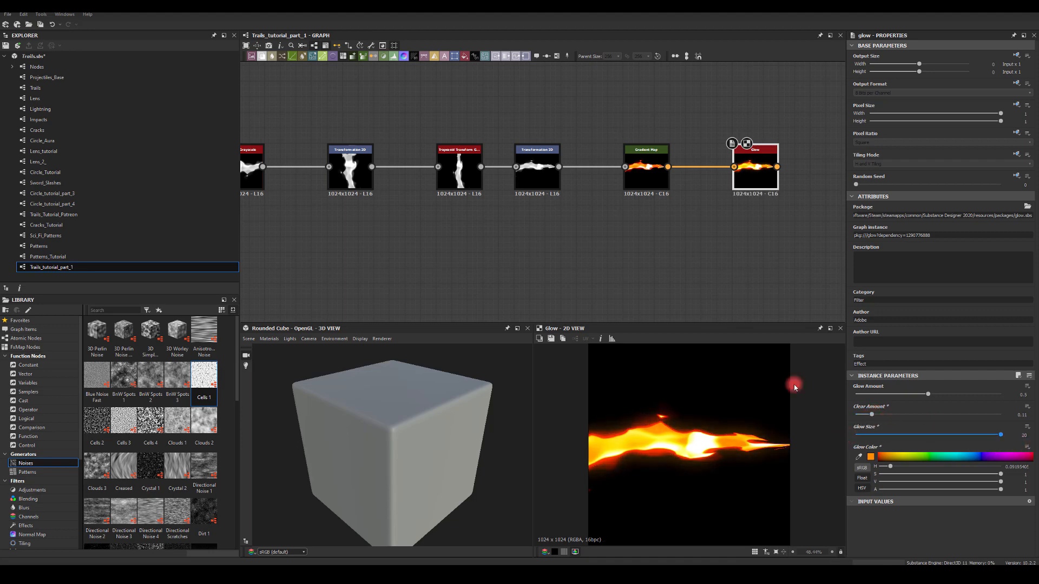
Set the Trapezoid Transform Grayscale's bottom stretch to -1
middle_click_drag(686, 284, 657, 283)
middle_click_drag(533, 225, 569, 249)
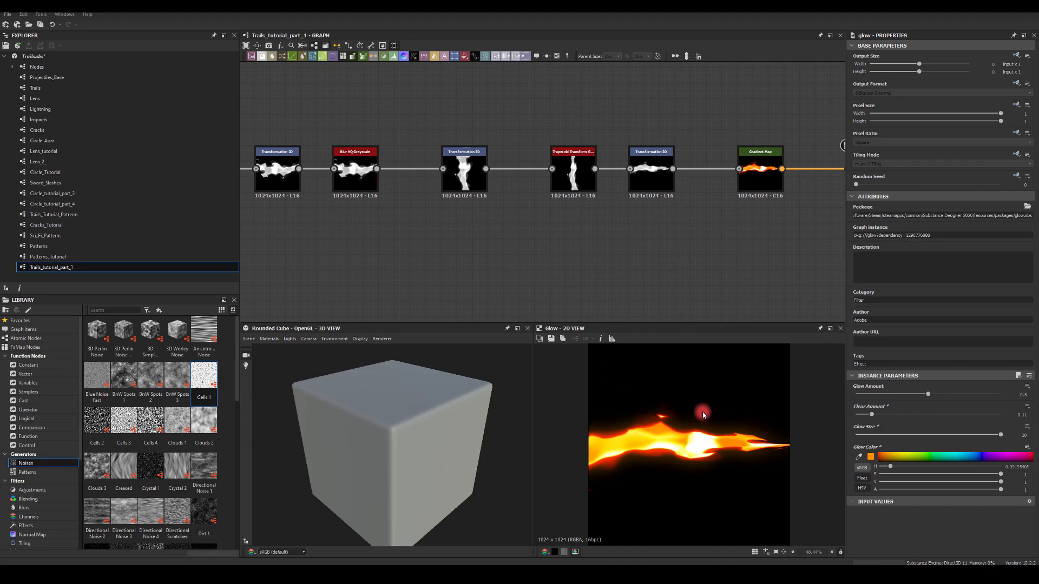
middle_click_drag(444, 198, 640, 222)
scroll(580, 202, "down", 1)
middle_click_drag(639, 131, 474, 96)
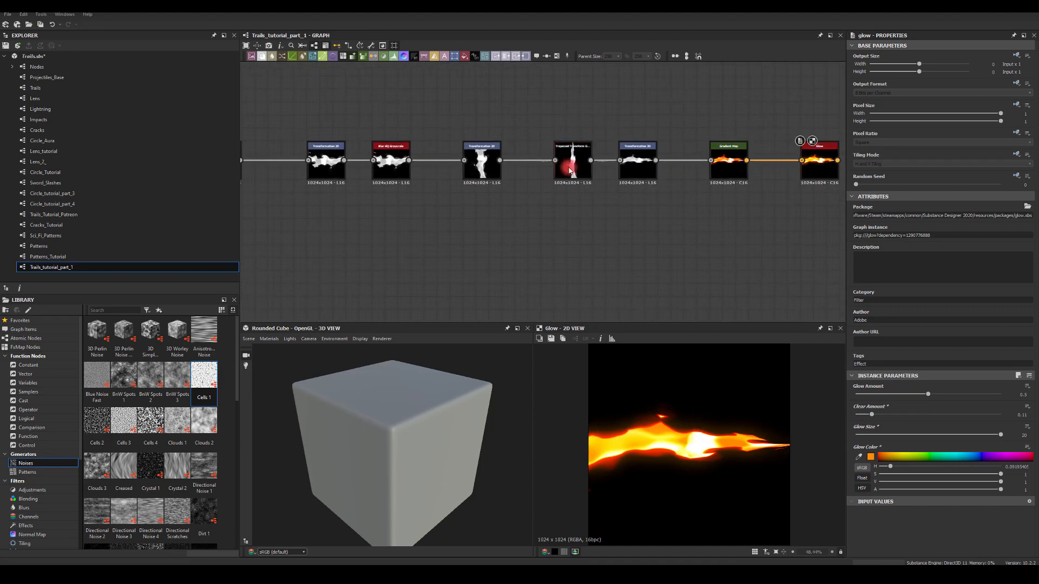
left_click(572, 163)
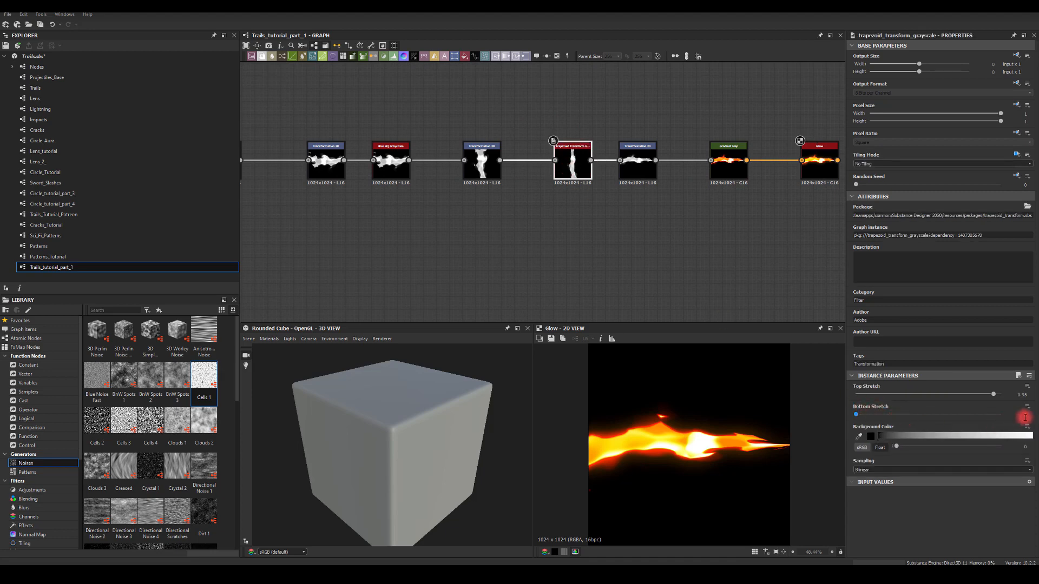
key("Return")
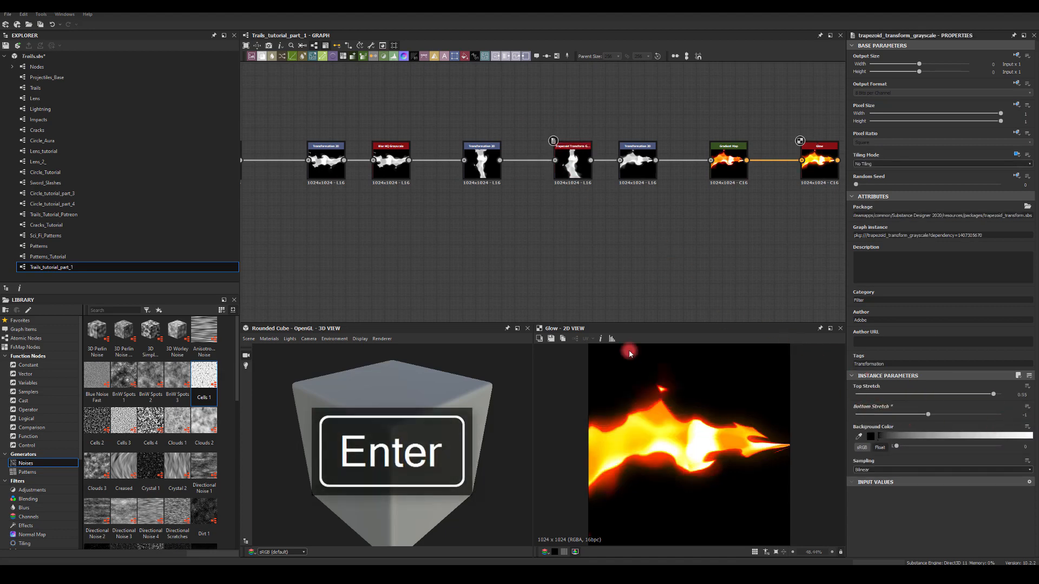
Try different X offsets on the Transformation 2D that follows the Warp, returning it to -0.5
middle_click_drag(718, 241, 579, 243)
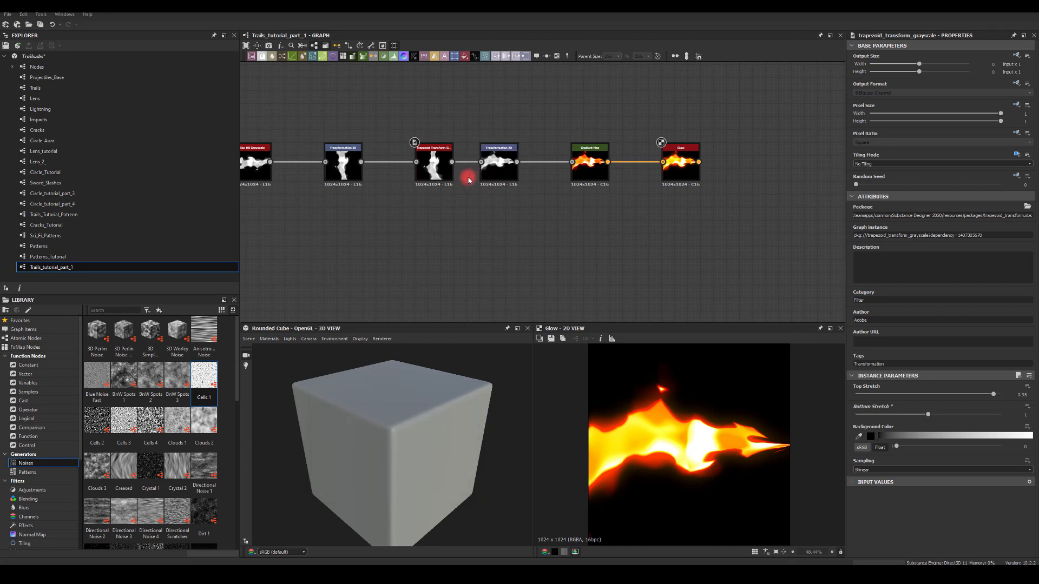
middle_click_drag(466, 125, 640, 125)
left_click(514, 155)
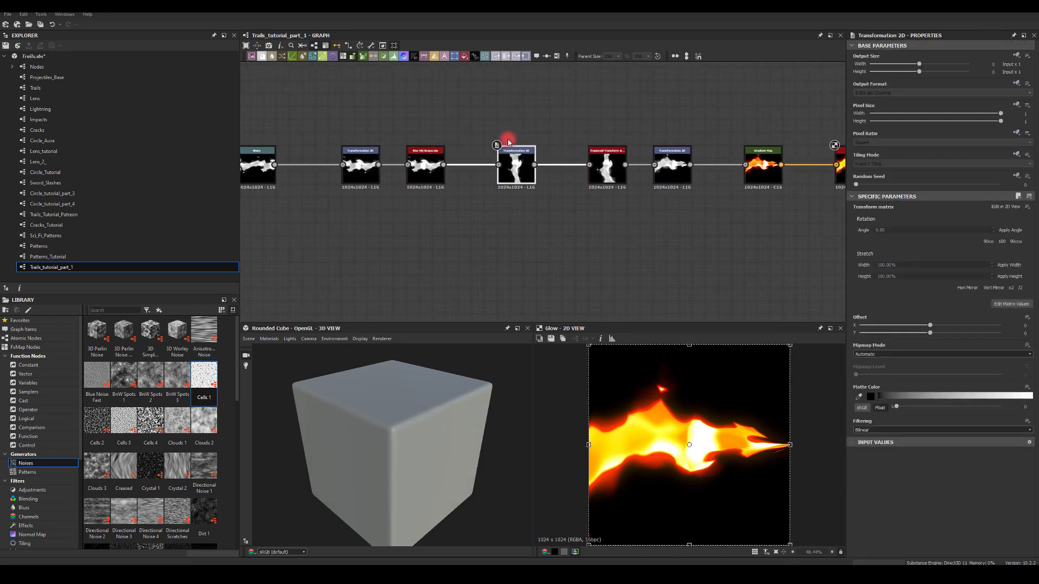
left_click(358, 160)
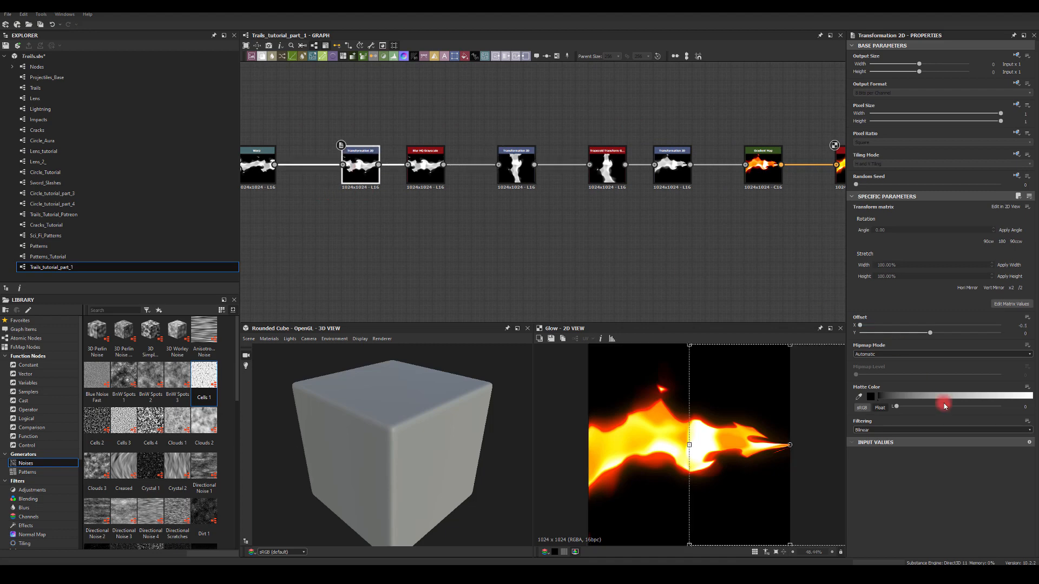
left_click_drag(862, 328, 841, 314)
left_click(459, 279)
middle_click_drag(379, 248, 393, 250)
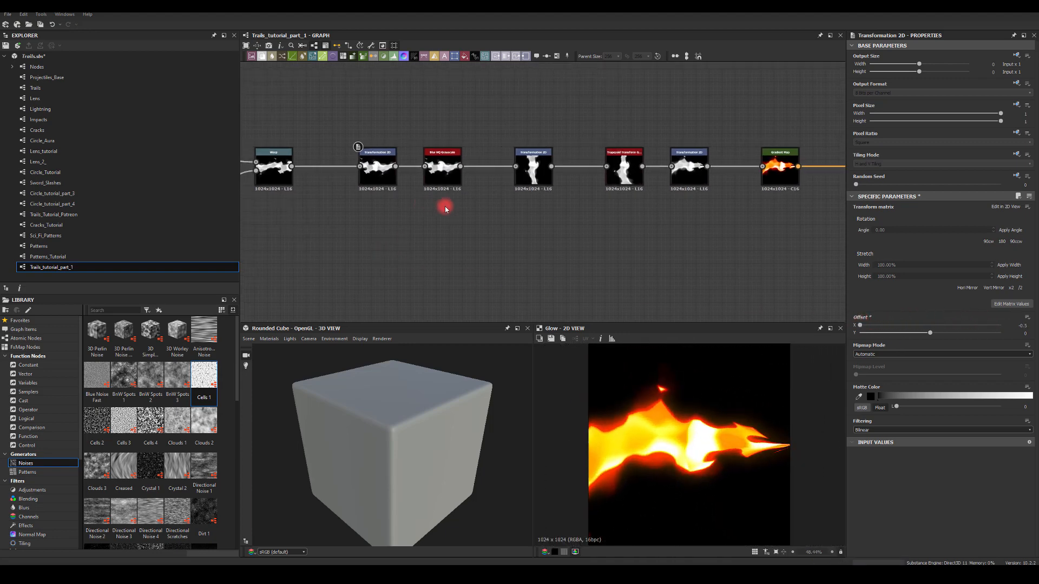
Preview the outputs of the Blur HQ Grayscale, the Trapezoid Transform Grayscale and the Glow in turn
double_click(438, 167)
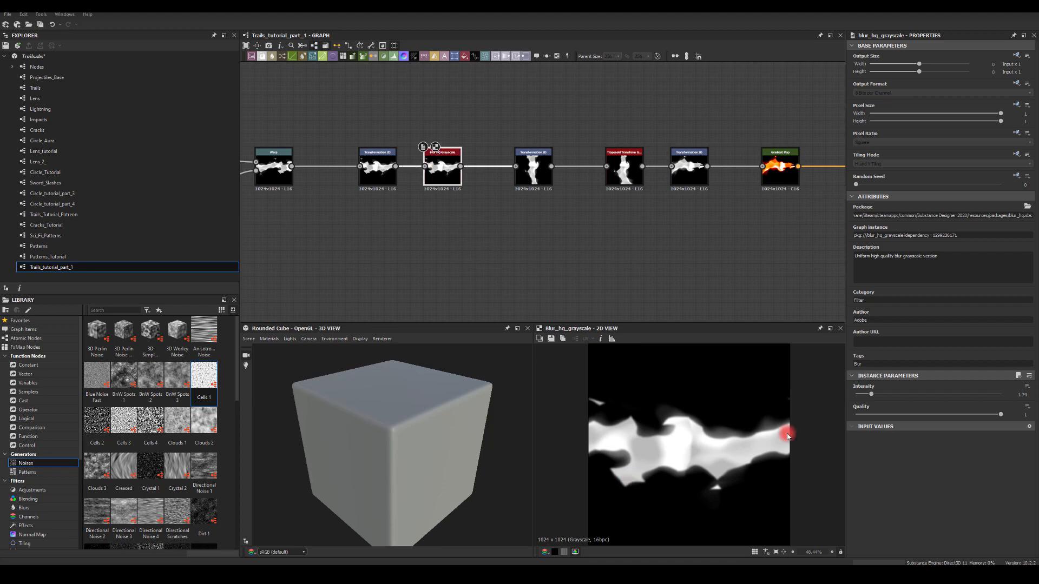
middle_click_drag(772, 208, 599, 217)
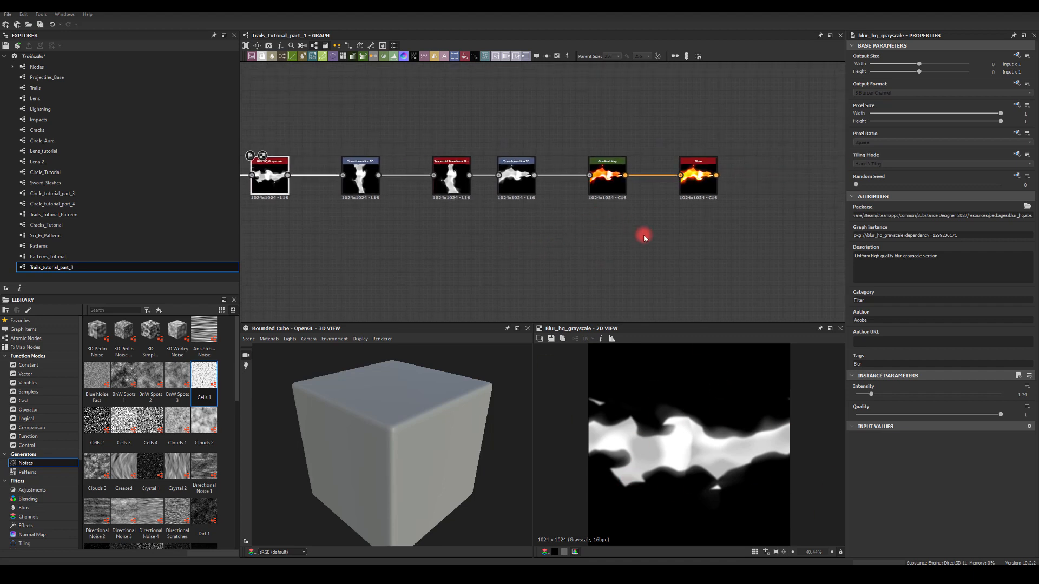
double_click(451, 174)
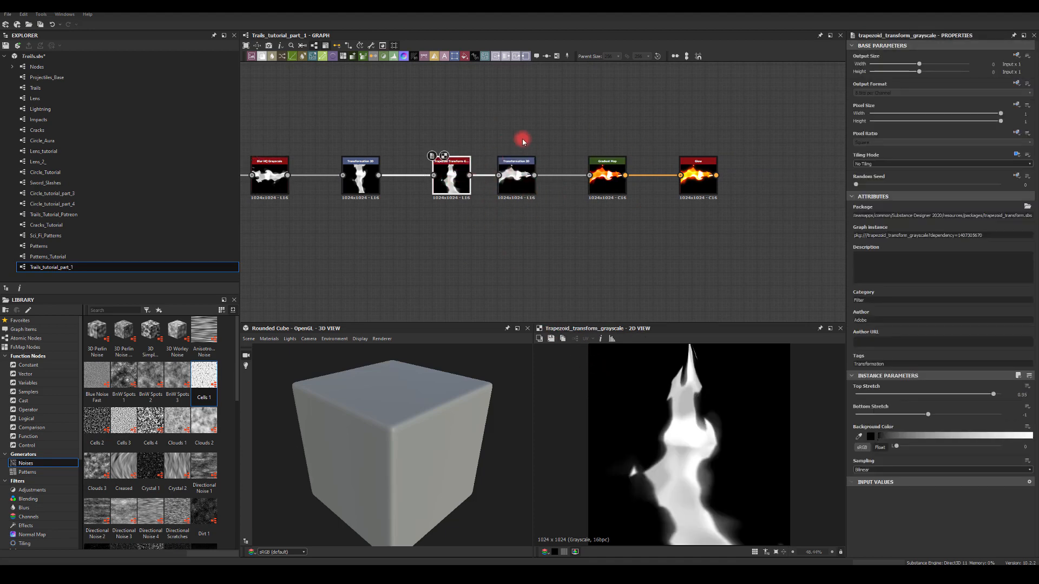
middle_click_drag(480, 246, 635, 233)
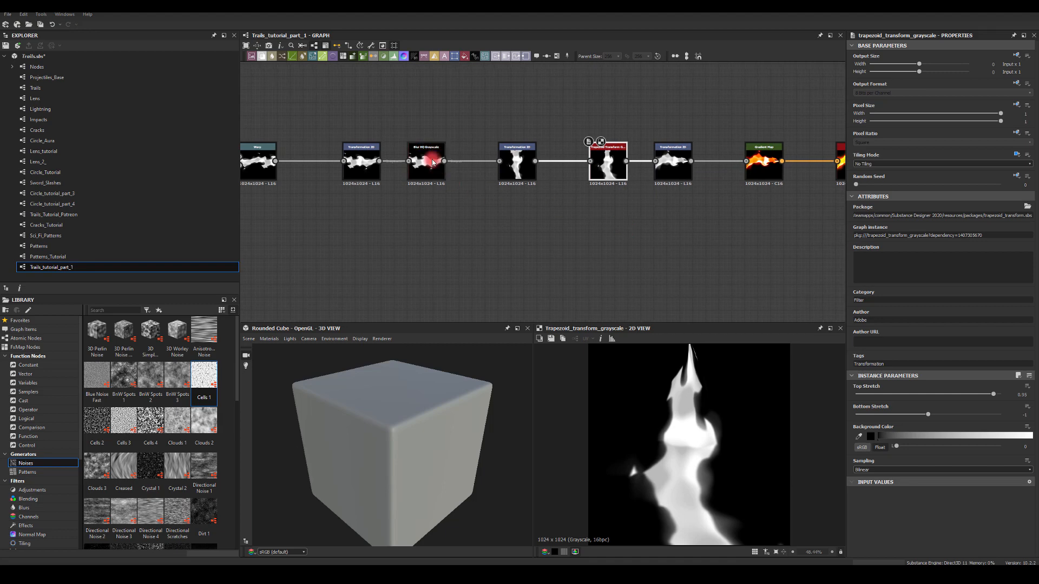
middle_click_drag(556, 114, 476, 107)
double_click(777, 157)
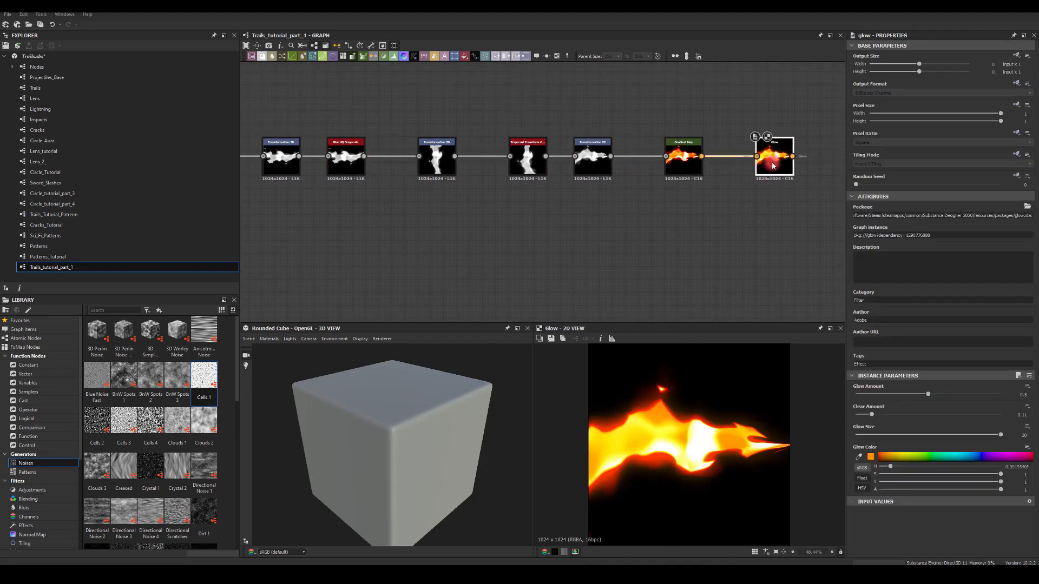
Set the X offset of the Transformation 2D after the Warp to about -0.13
middle_click_drag(392, 129, 494, 137)
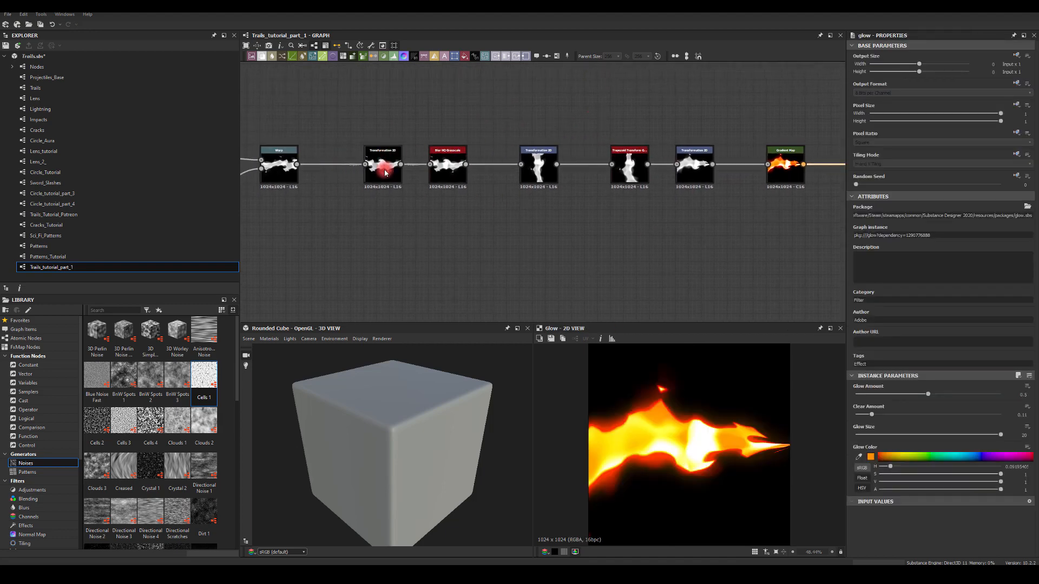
left_click(384, 167)
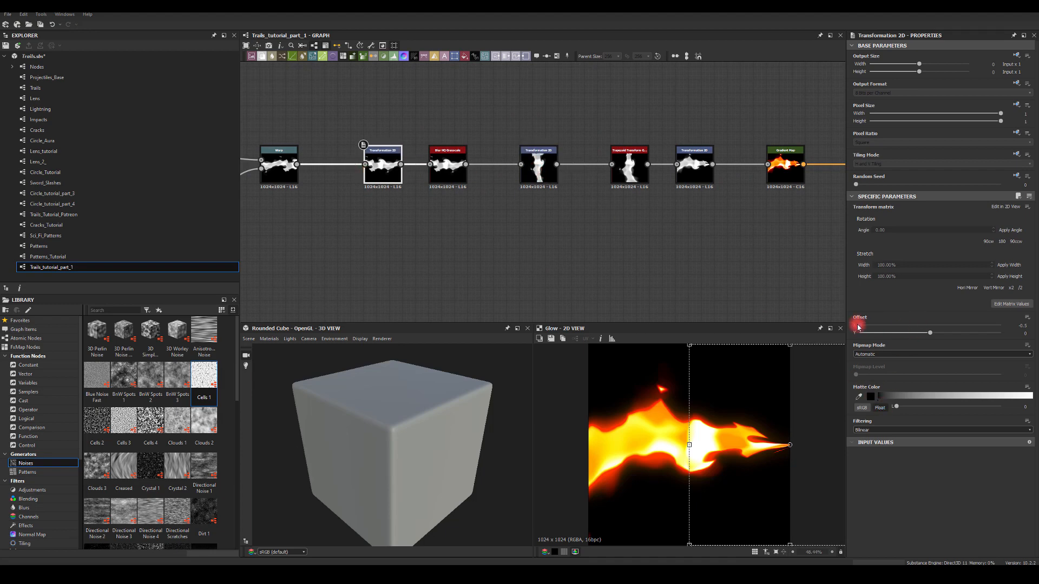
left_click_drag(860, 325, 905, 334)
Set the Cross Section node's cross section coordinate to about 0.57 to vary the trail's shape
middle_click_drag(361, 243, 604, 216)
scroll(604, 216, "down", 3)
middle_click_drag(371, 203, 742, 239)
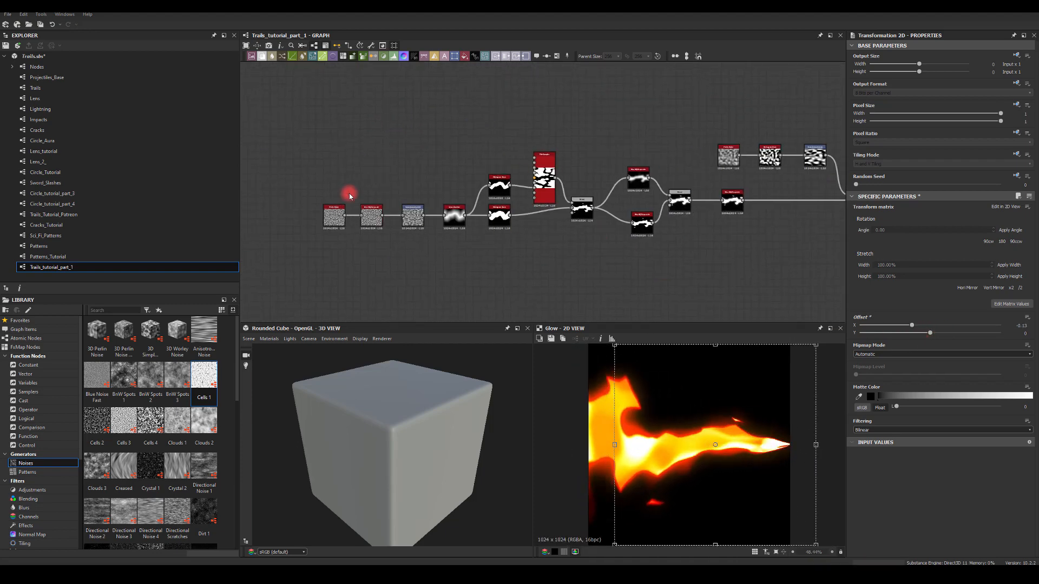
middle_click_drag(333, 187, 381, 178)
scroll(489, 203, "up", 2)
left_click(503, 212)
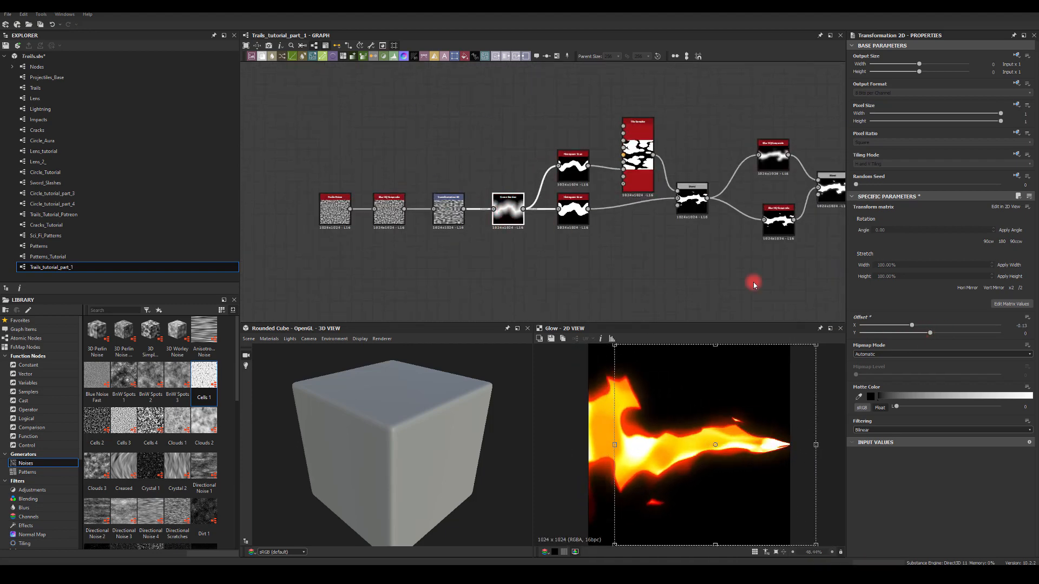
left_click_drag(1001, 397, 939, 392)
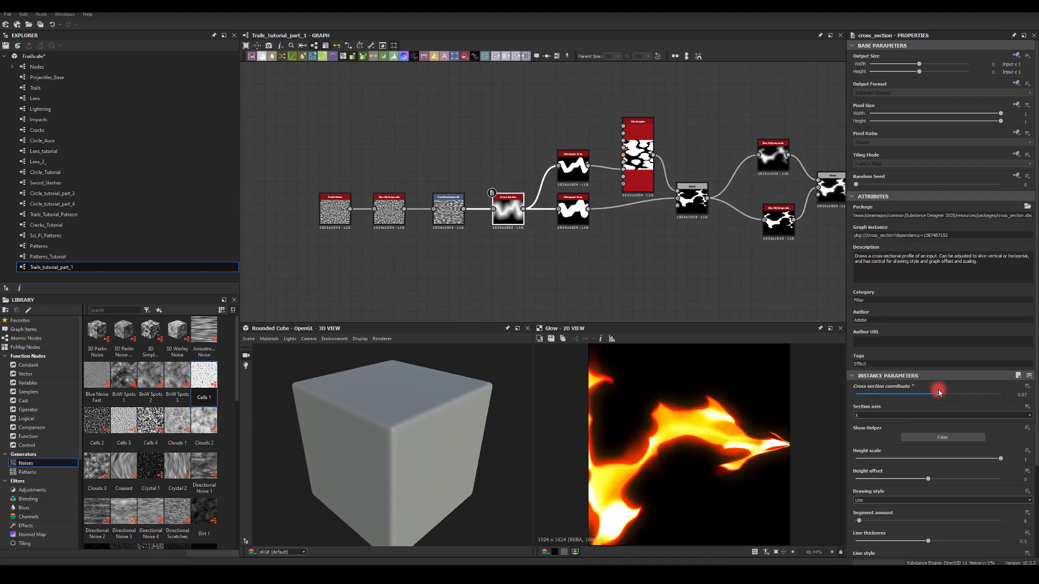
Set the Bottom Stretch of the Trapezoid Transform Grayscale node to -0.3
middle_click_drag(730, 288, 380, 252)
middle_click_drag(649, 272, 612, 278)
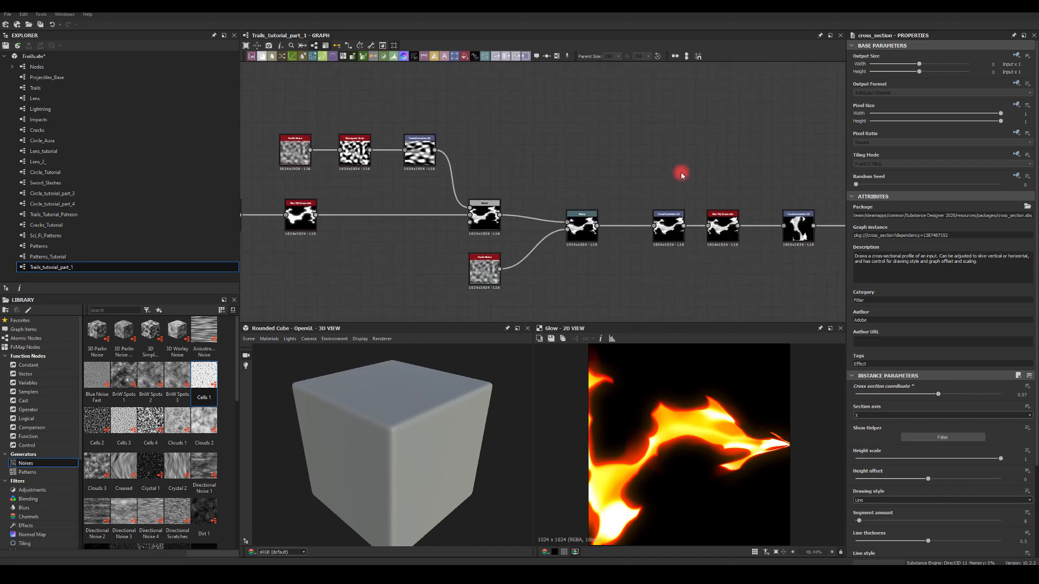
middle_click_drag(681, 175, 514, 138)
middle_click_drag(726, 221, 657, 220)
left_click(651, 198)
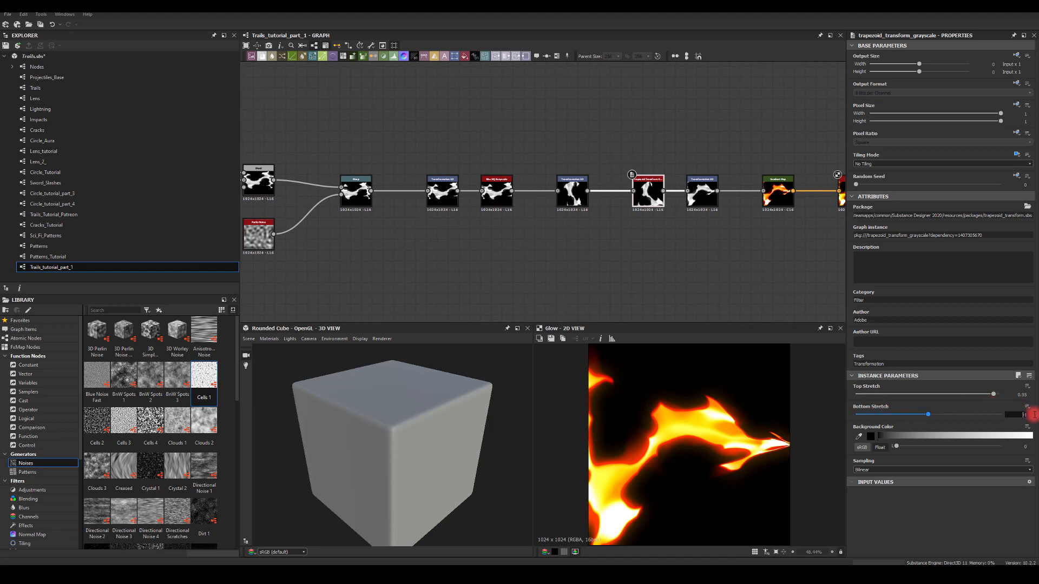
type("-0.5")
key("Return")
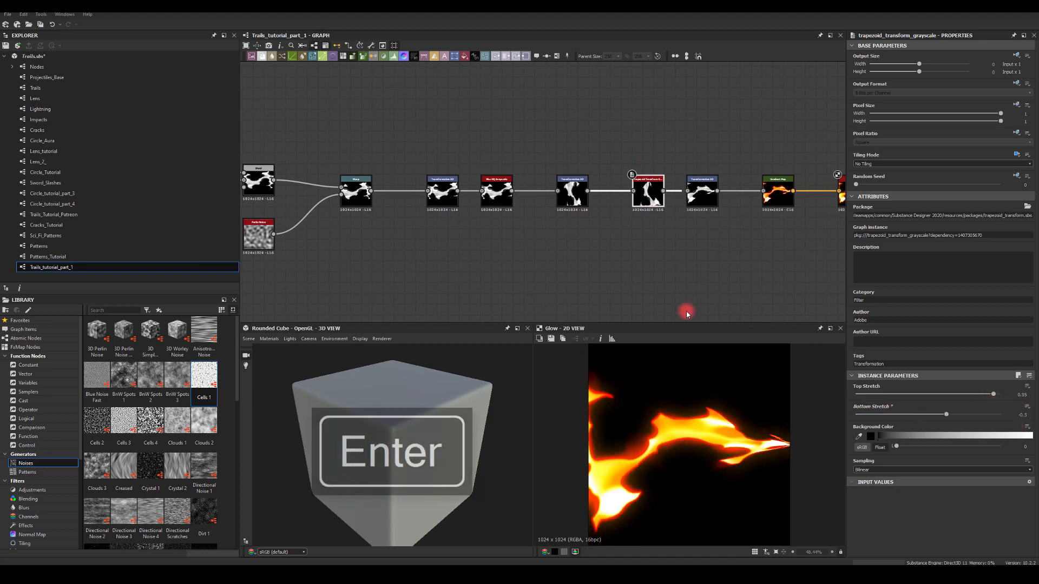
Set the X offset of the Transformation 2D that directly follows the Warp to -0.5
middle_click_drag(667, 243, 547, 227)
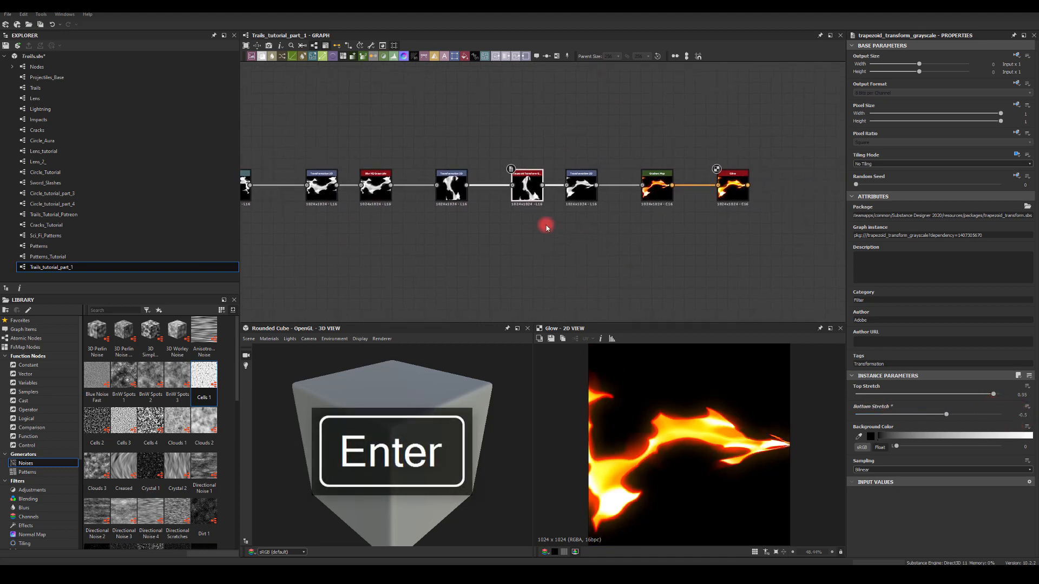
left_click(321, 186)
left_click_drag(911, 325, 670, 264)
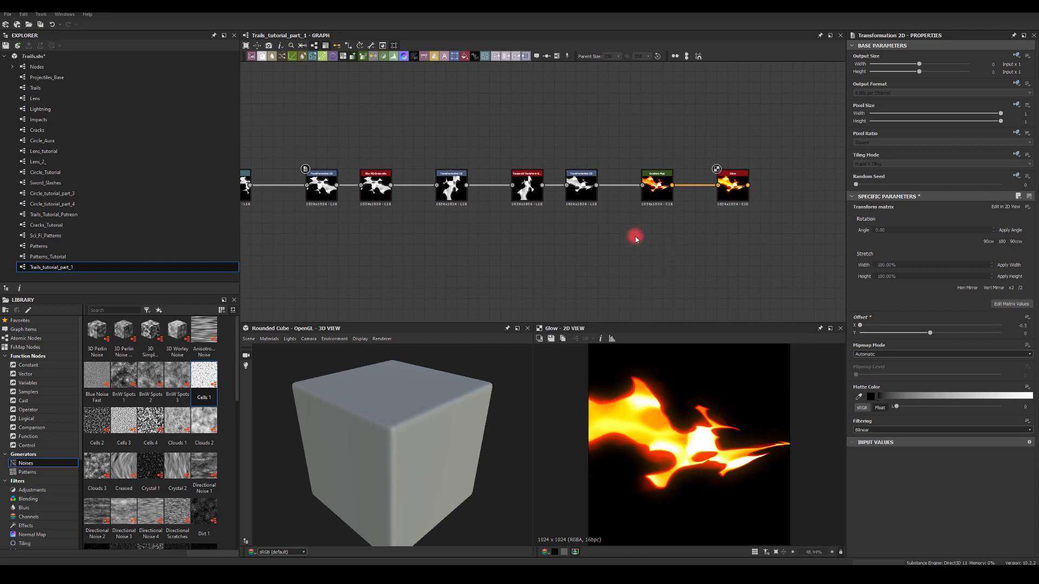
Preview the Warp node's output in the 2D view
middle_click_drag(467, 257, 578, 244)
scroll(514, 244, "down", 2)
left_click_drag(827, 148, 443, 204)
middle_click_drag(444, 236, 492, 281)
scroll(490, 282, "down", 2)
middle_click_drag(431, 194, 573, 125)
scroll(538, 192, "up", 3)
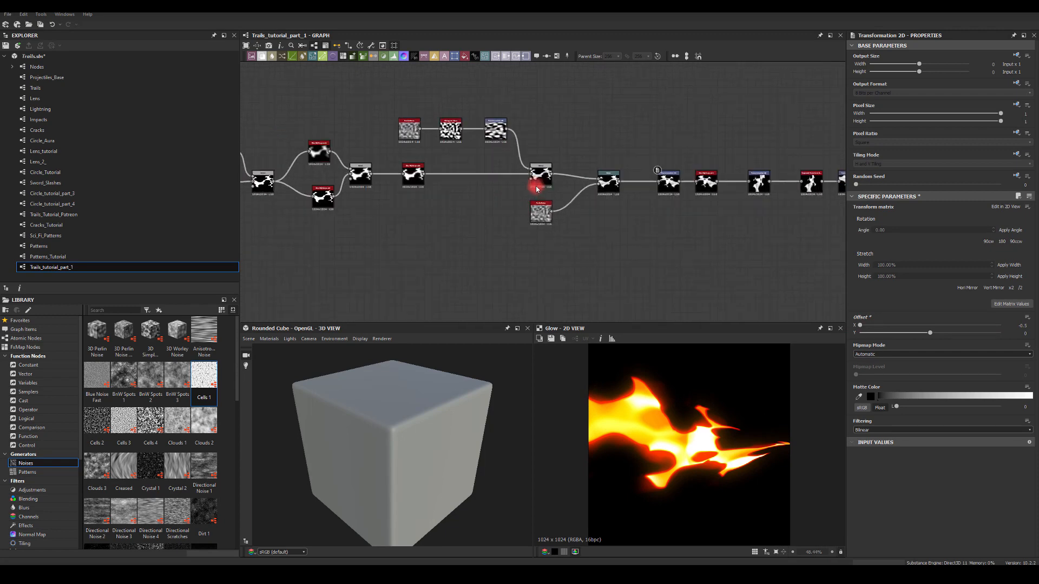
double_click(623, 182)
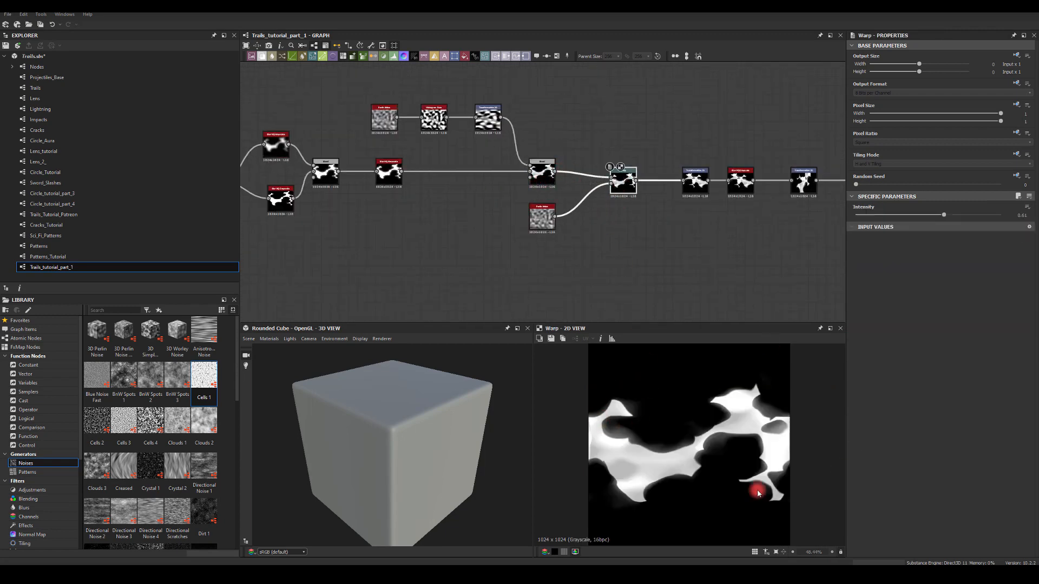
Move the whole chain after the Warp, from its Transformation 2D through the Glow, up and away to free space beside the Warp
scroll(599, 257, "down", 3)
left_click_drag(796, 164, 549, 247)
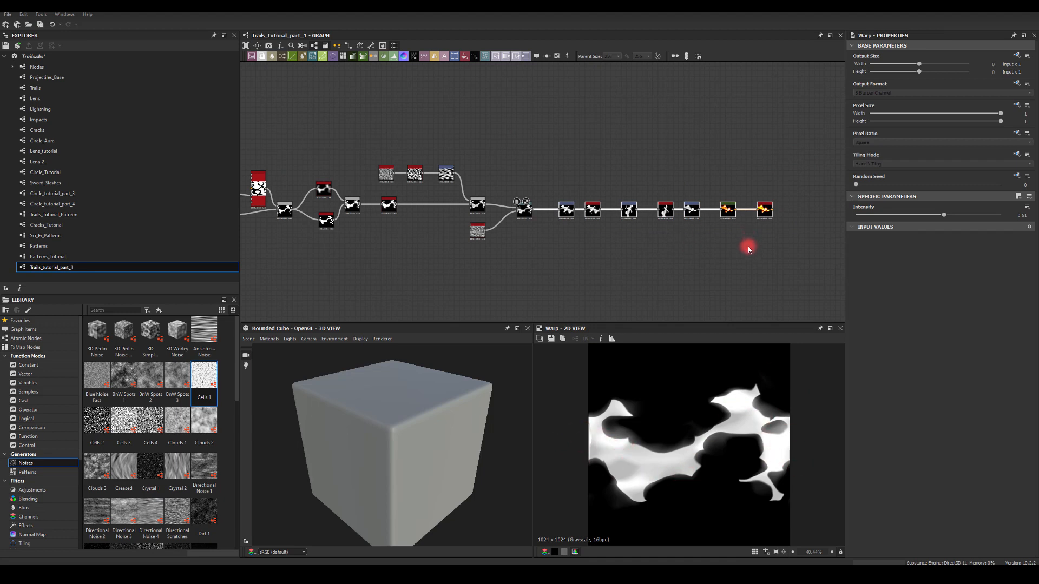
scroll(748, 248, "up", 5)
left_click_drag(818, 173, 512, 131)
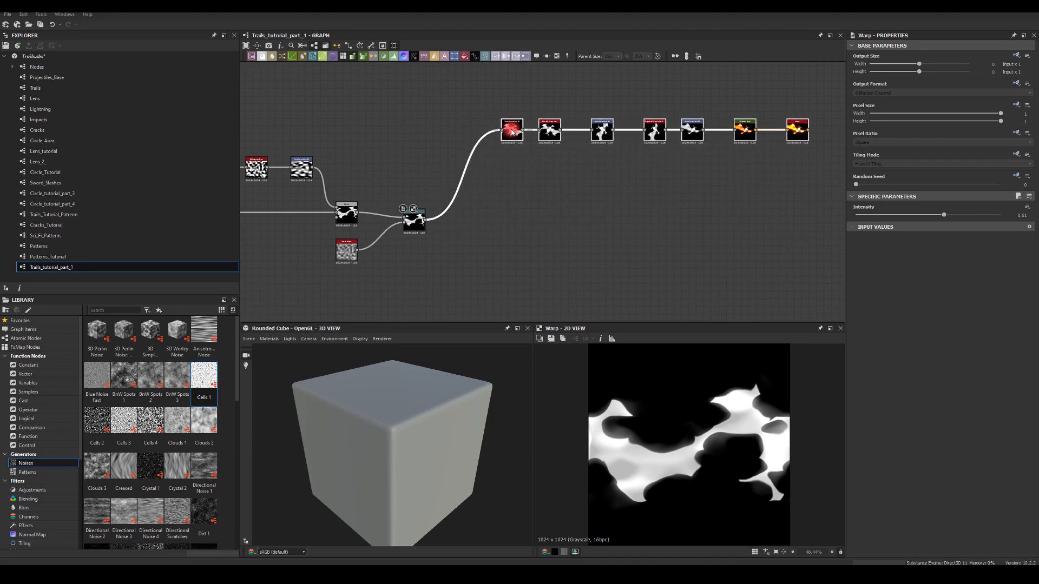
left_click(510, 203)
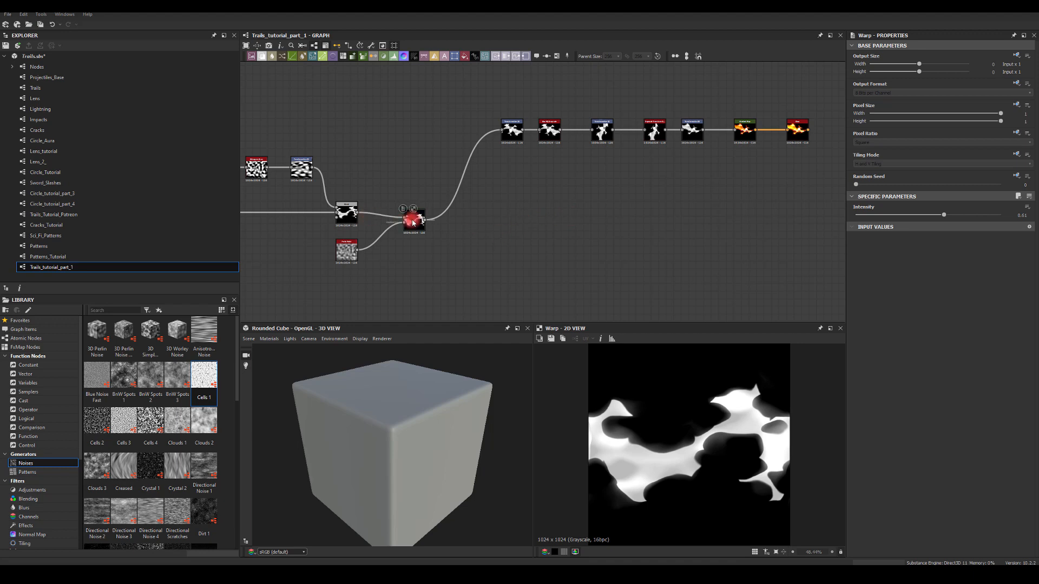
middle_click_drag(569, 251, 546, 240)
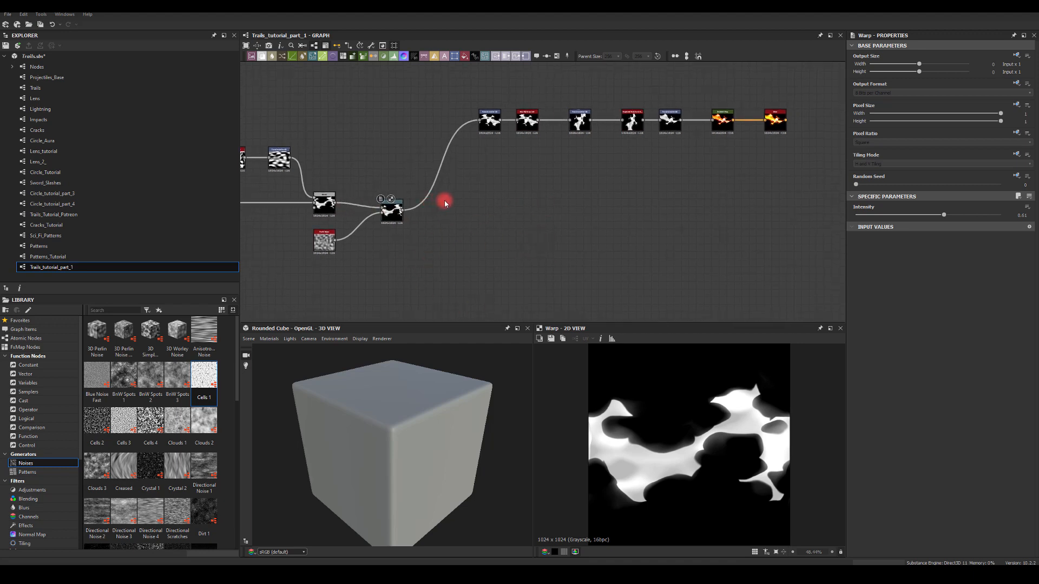